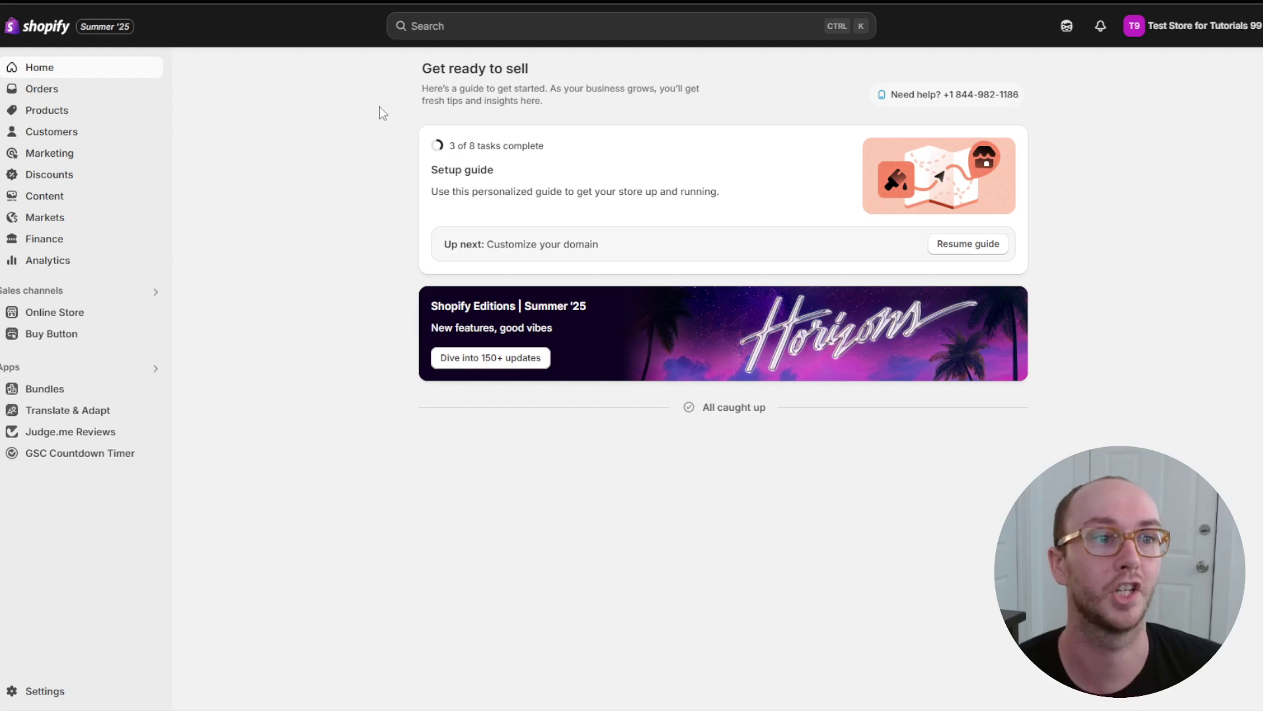
Search the store admin for "policies", open the Policies settings and open the return rules for management
{"action": "left_click", "coordinate": [433, 32]}
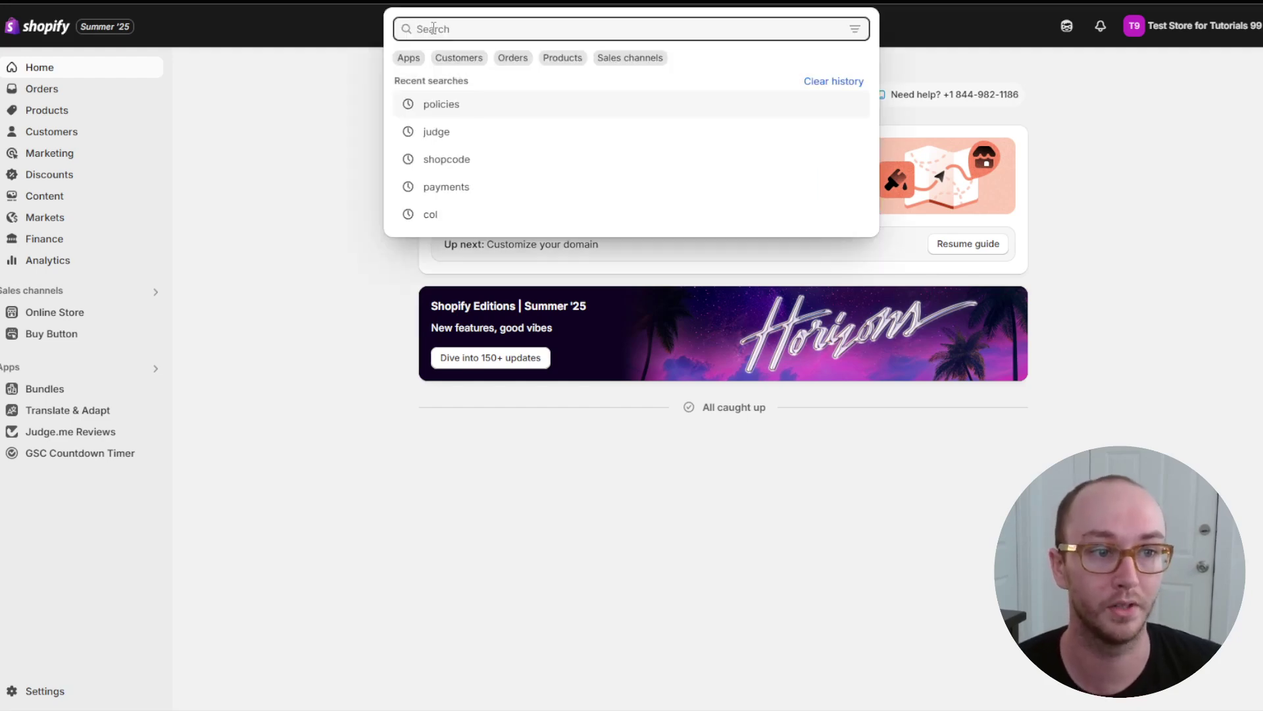
{"action": "type", "text": "policies"}
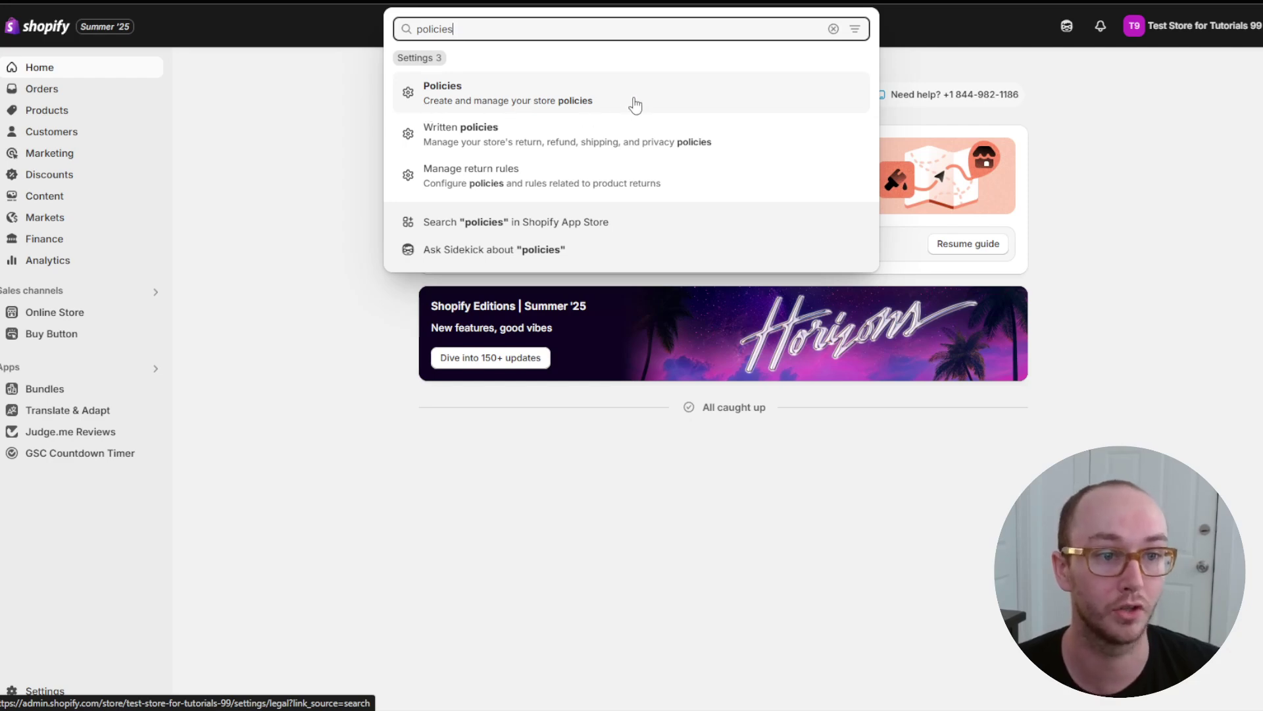
{"action": "left_click", "coordinate": [487, 97]}
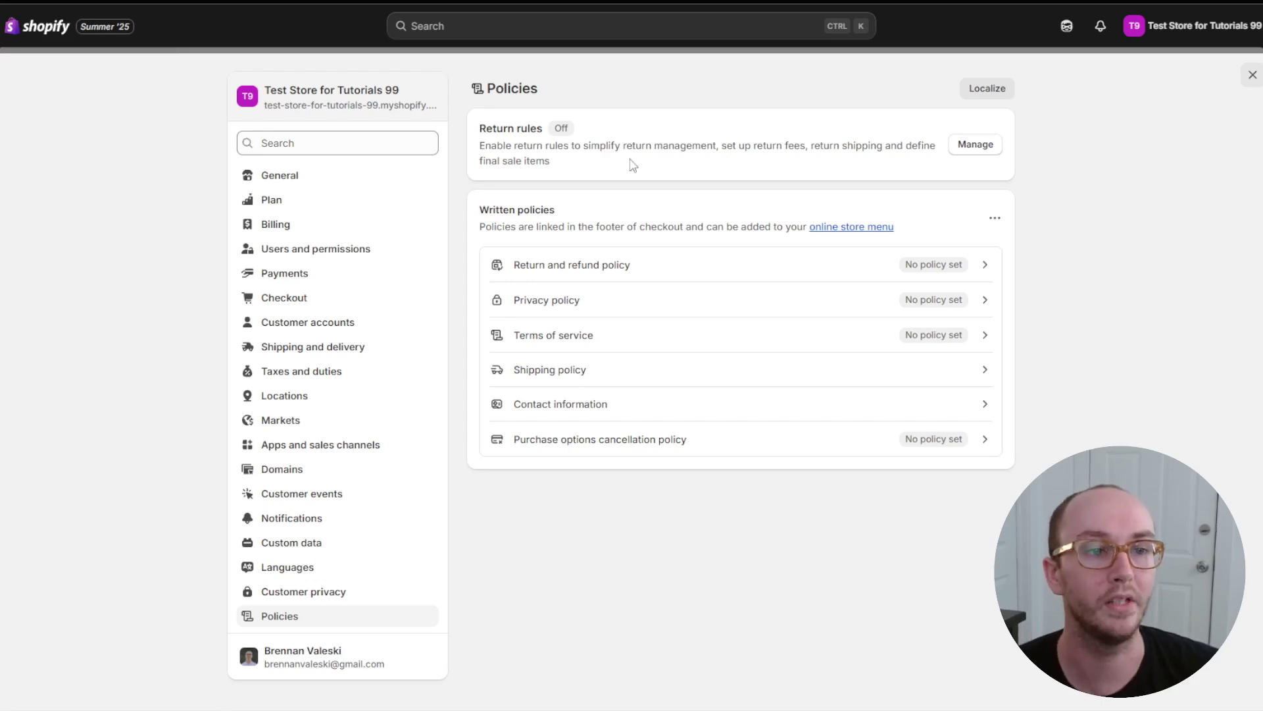
{"action": "left_click_drag", "start_coordinate": [475, 130], "coordinate": [537, 129]}
{"action": "left_click", "coordinate": [566, 170]}
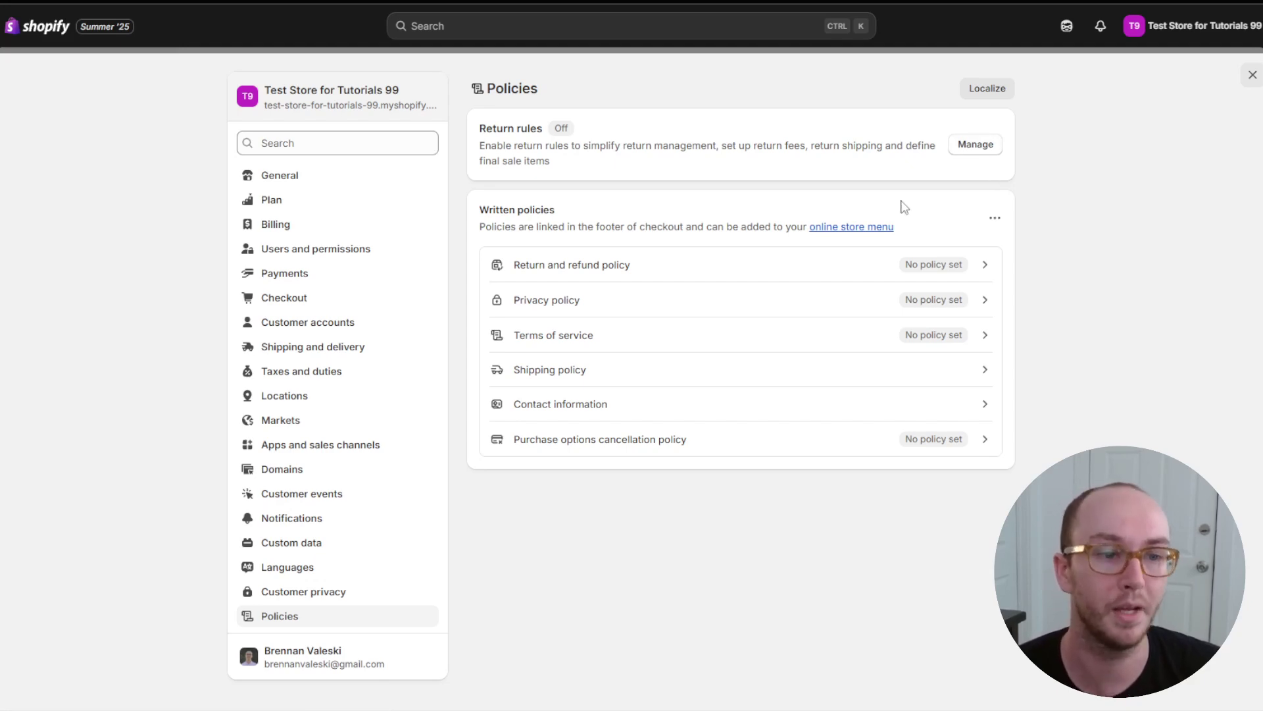
{"action": "left_click", "coordinate": [1001, 148]}
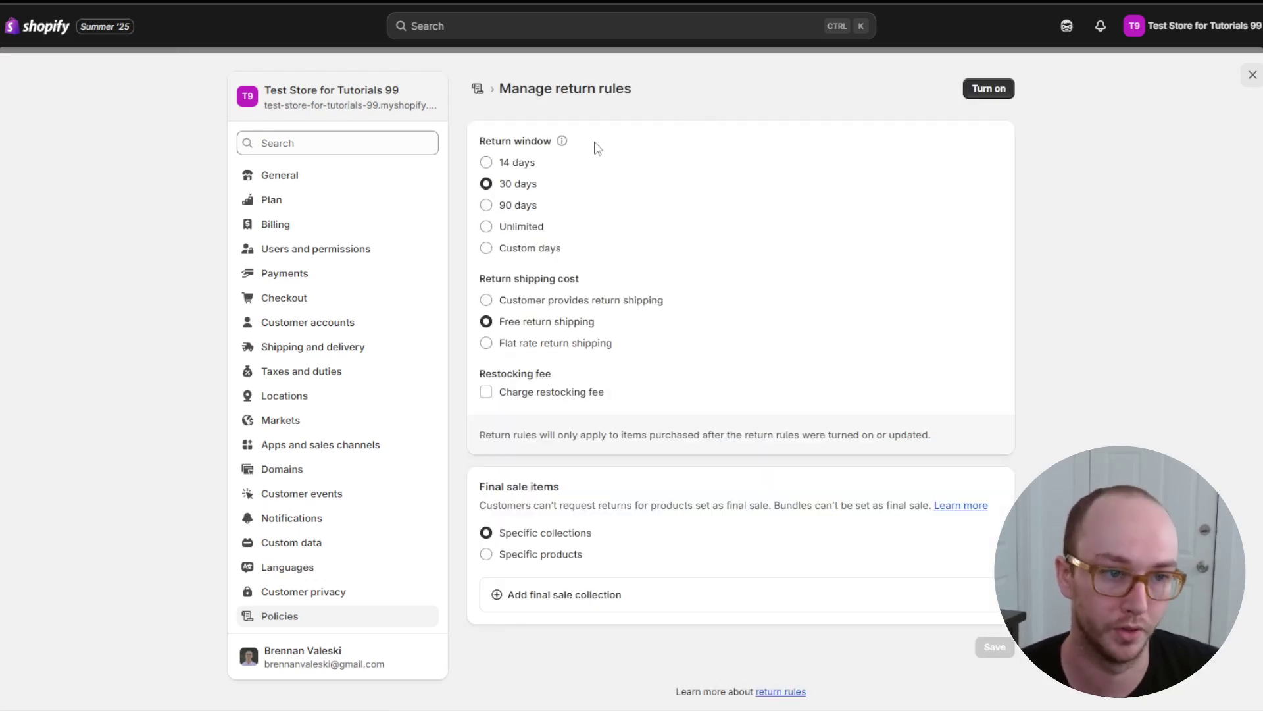
{"action": "left_click", "coordinate": [562, 142]}
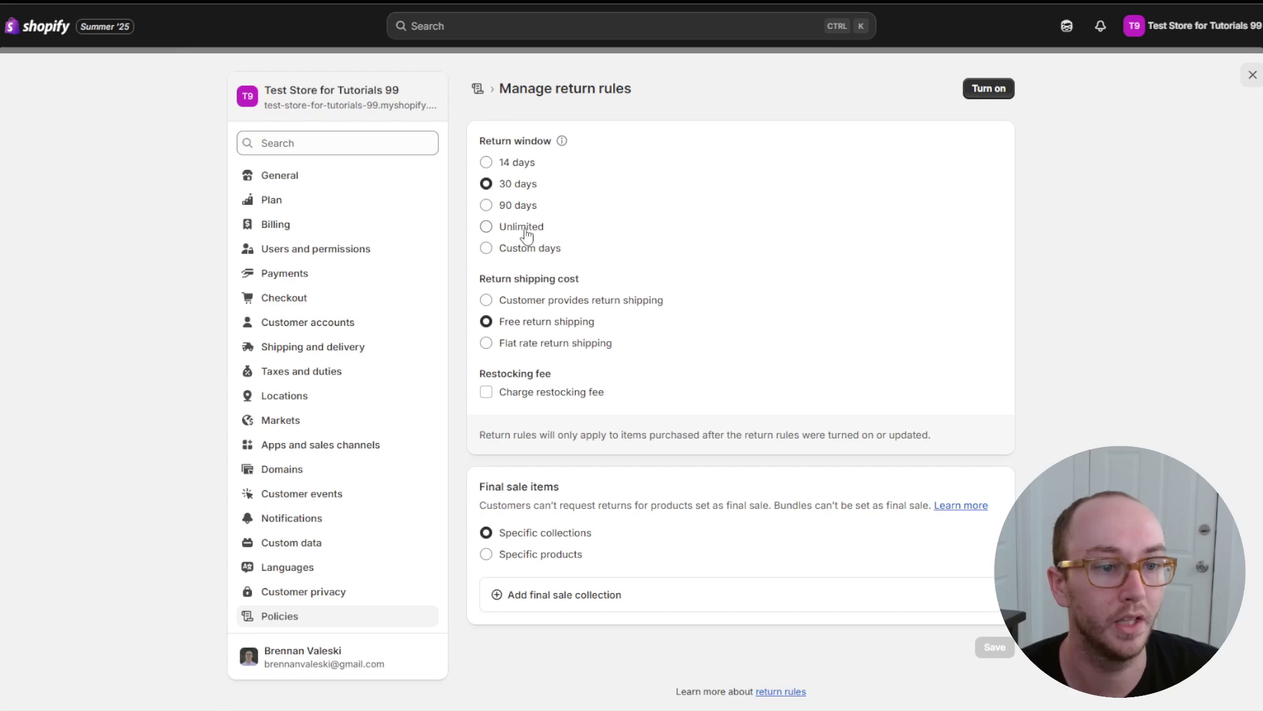
{"action": "left_click", "coordinate": [536, 257]}
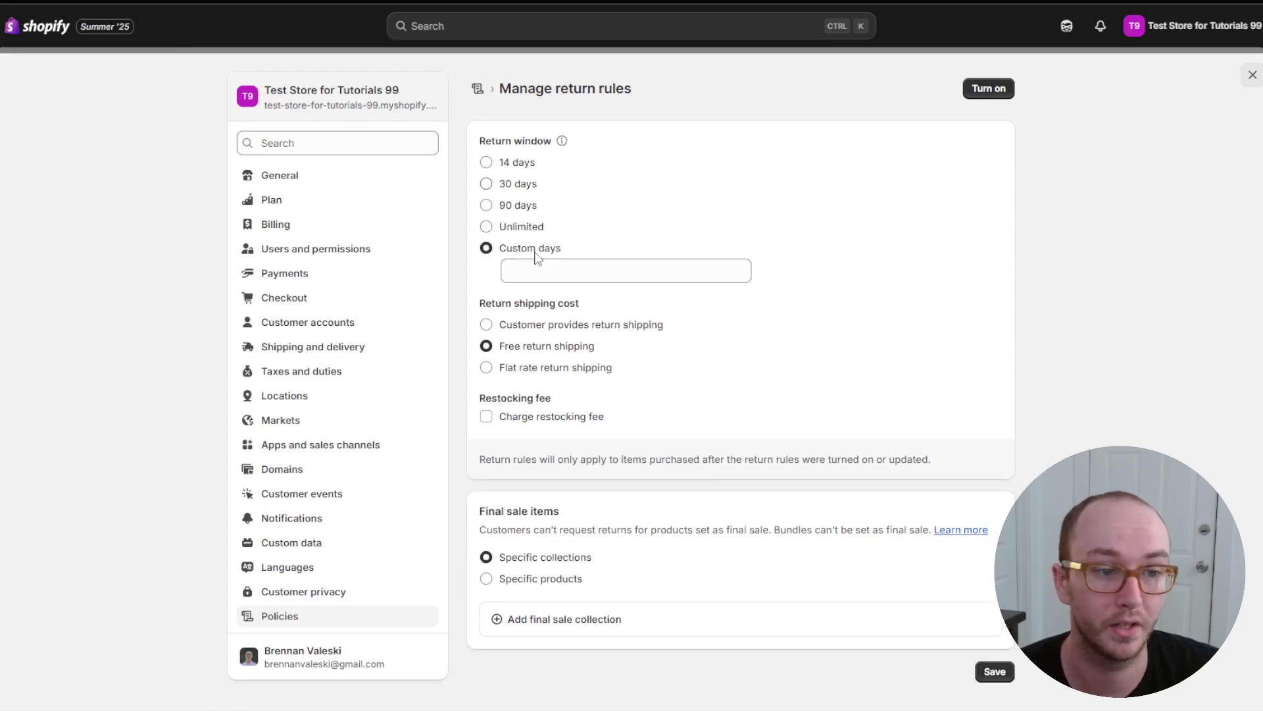
{"action": "left_click", "coordinate": [486, 184]}
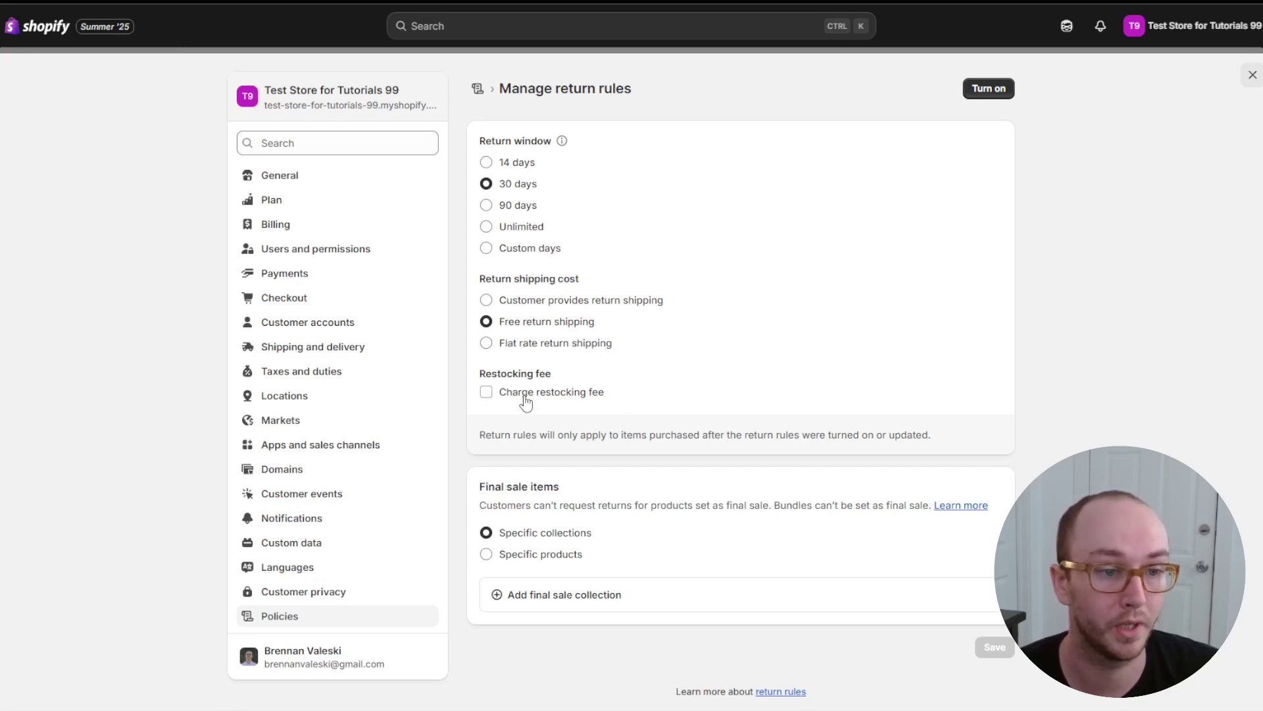
{"action": "left_click", "coordinate": [485, 391]}
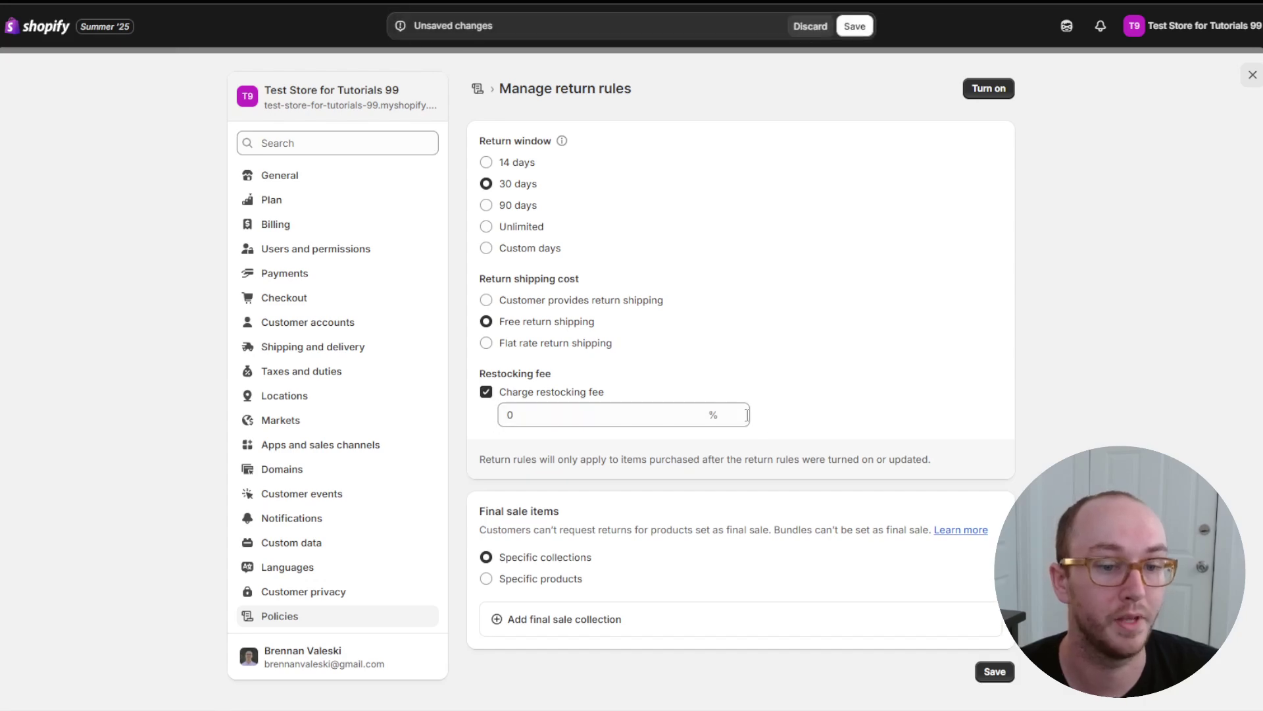
{"action": "left_click", "coordinate": [486, 393]}
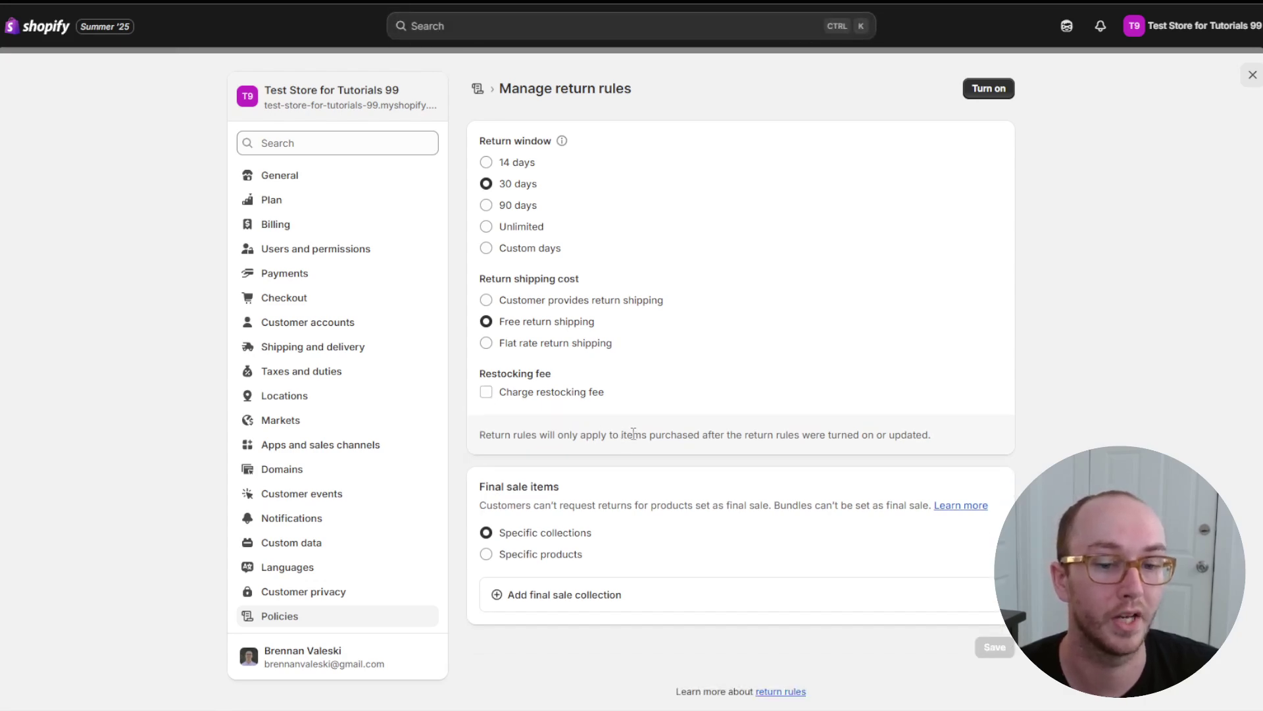
Set the final sale items option to Specific products instead of collections
{"action": "scroll", "coordinate": [623, 510], "scroll_direction": "down", "scroll_amount": 1}
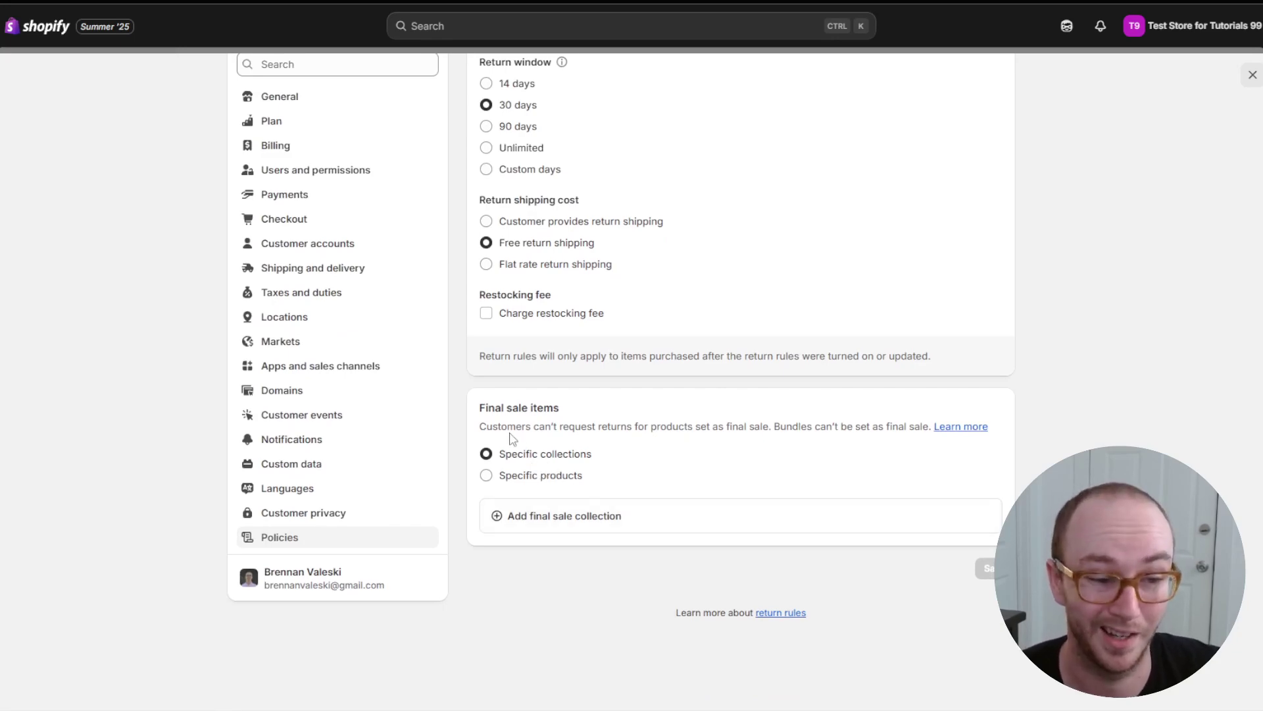
{"action": "left_click_drag", "start_coordinate": [493, 421], "coordinate": [911, 428]}
{"action": "left_click", "coordinate": [880, 434]}
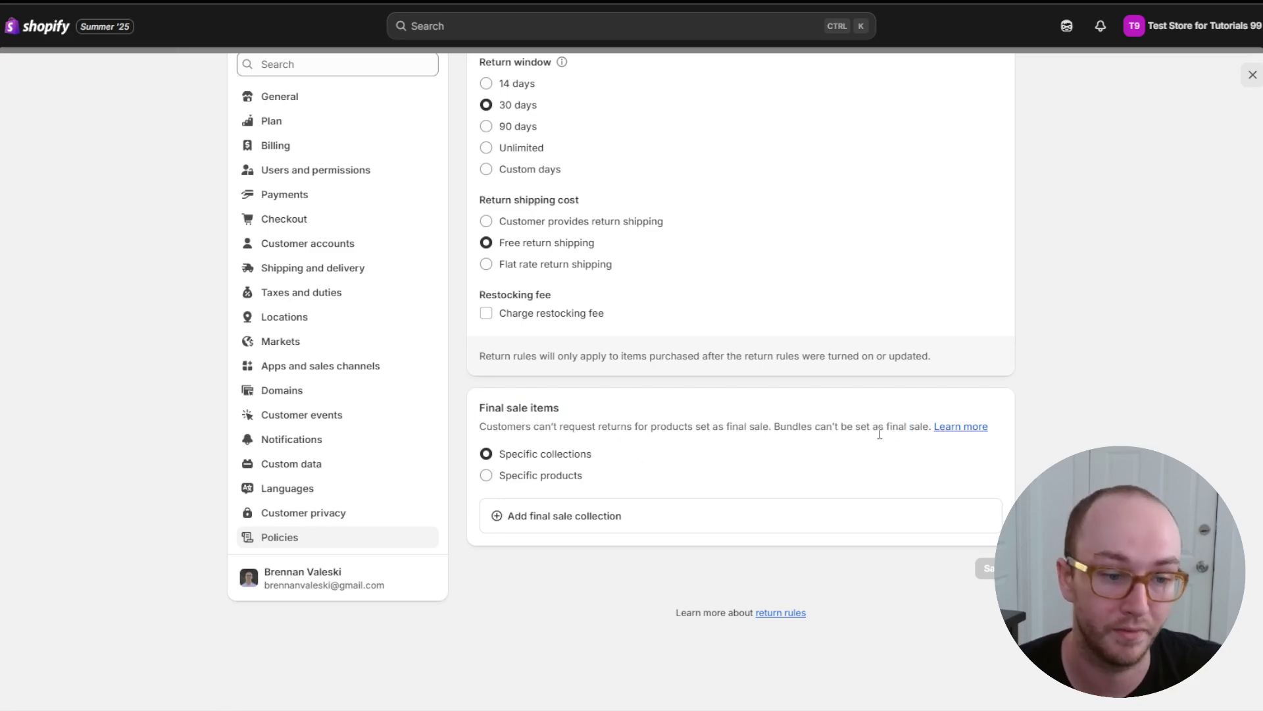
{"action": "left_click", "coordinate": [525, 477]}
{"action": "left_click", "coordinate": [526, 456]}
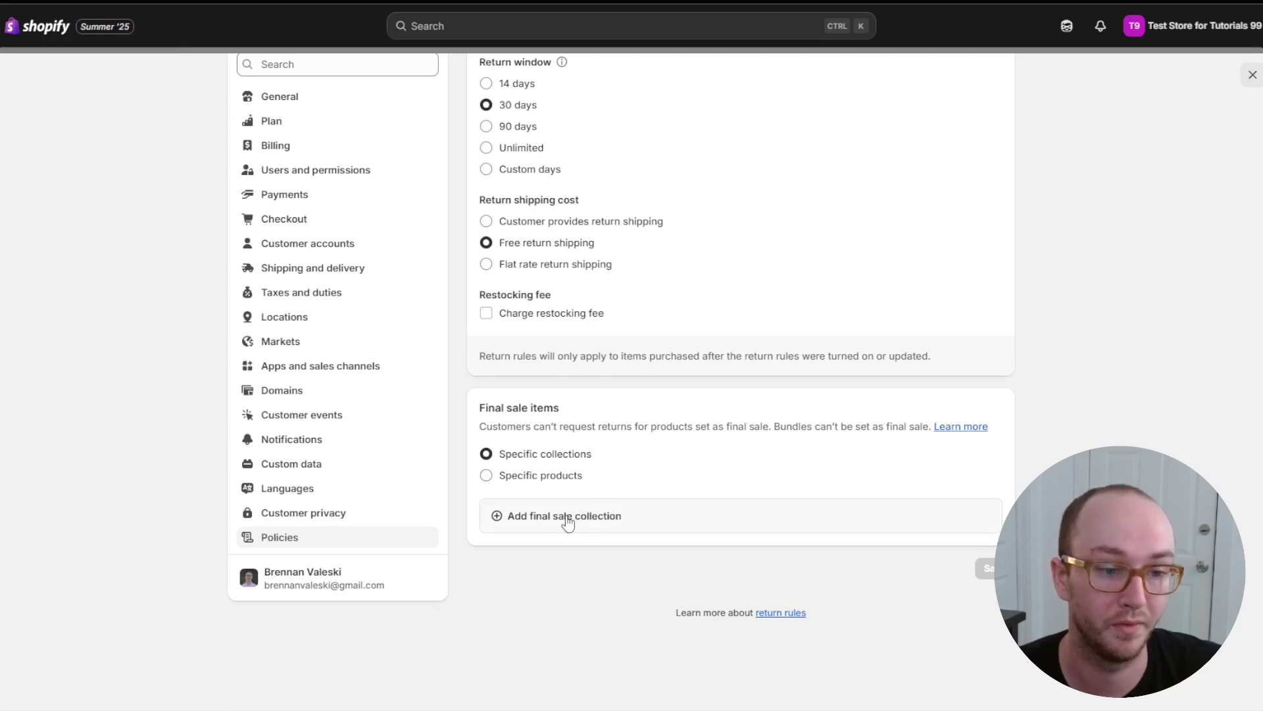
{"action": "left_click", "coordinate": [530, 475]}
{"action": "left_click", "coordinate": [522, 455]}
{"action": "left_click", "coordinate": [530, 475]}
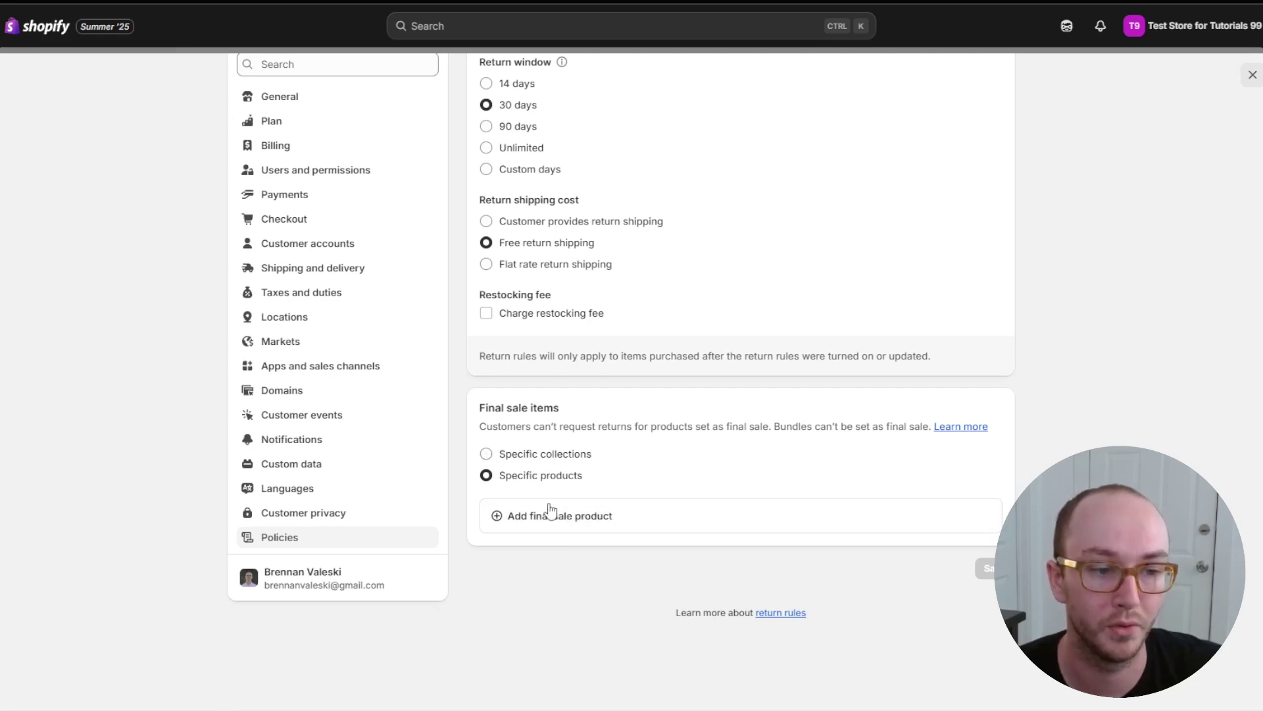
{"action": "left_click", "coordinate": [513, 455]}
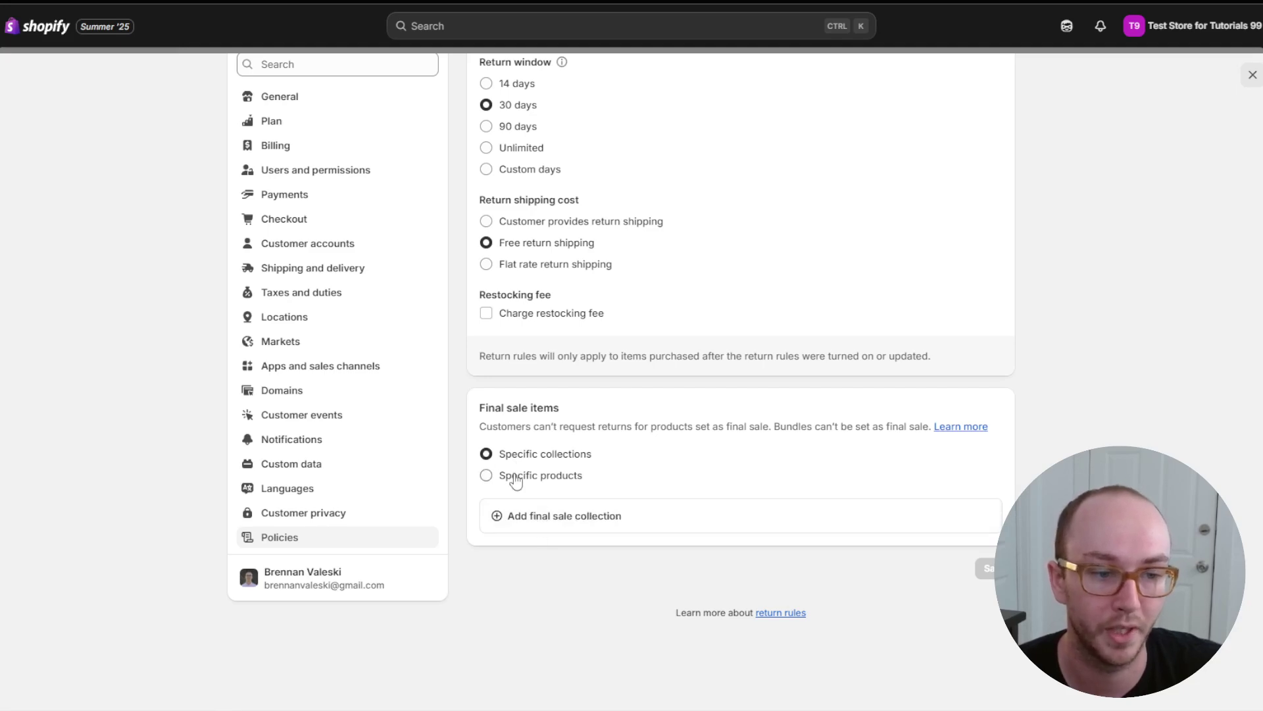
{"action": "left_click", "coordinate": [515, 475]}
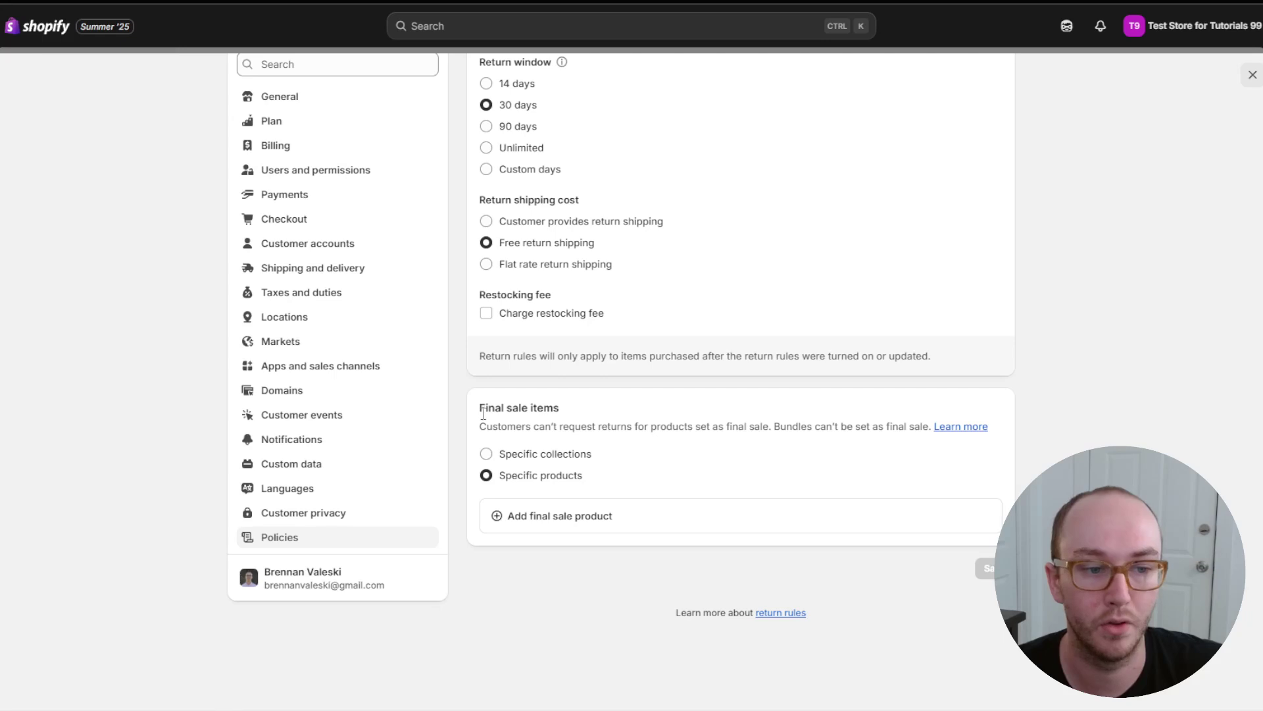
Read the notes on final sale items and rule applicability, and turn on the store's return rules
{"action": "left_click_drag", "start_coordinate": [484, 427], "coordinate": [773, 428]}
{"action": "left_click", "coordinate": [807, 432]}
{"action": "left_click_drag", "start_coordinate": [563, 428], "coordinate": [724, 428]}
{"action": "left_click", "coordinate": [723, 427]}
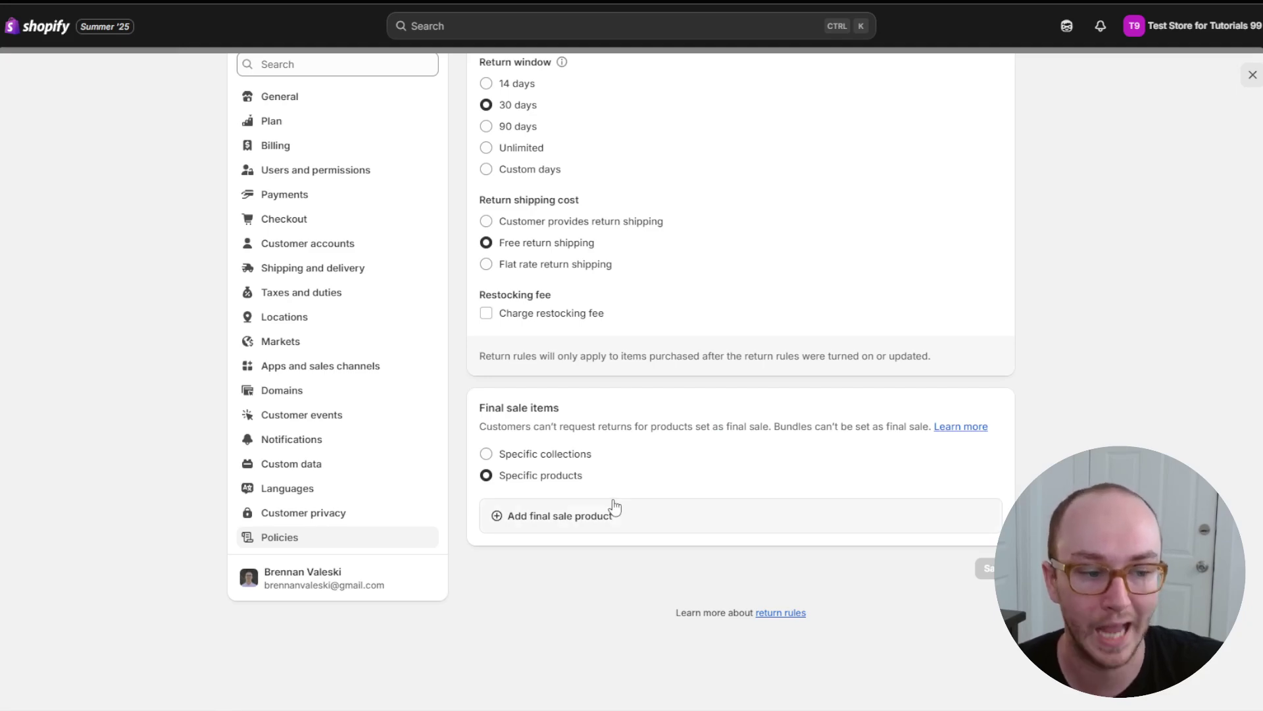
{"action": "scroll", "coordinate": [612, 507], "scroll_direction": "up", "scroll_amount": 2}
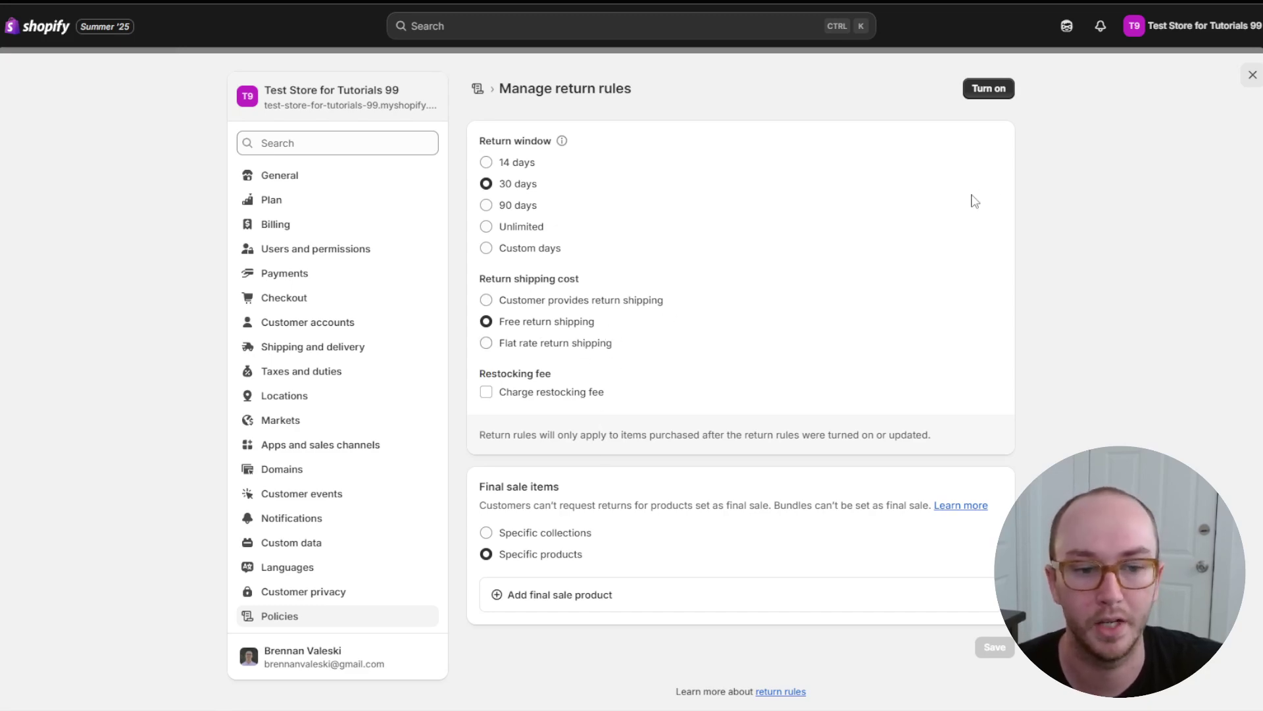
{"action": "left_click_drag", "start_coordinate": [484, 436], "coordinate": [961, 443]}
{"action": "left_click", "coordinate": [961, 443]}
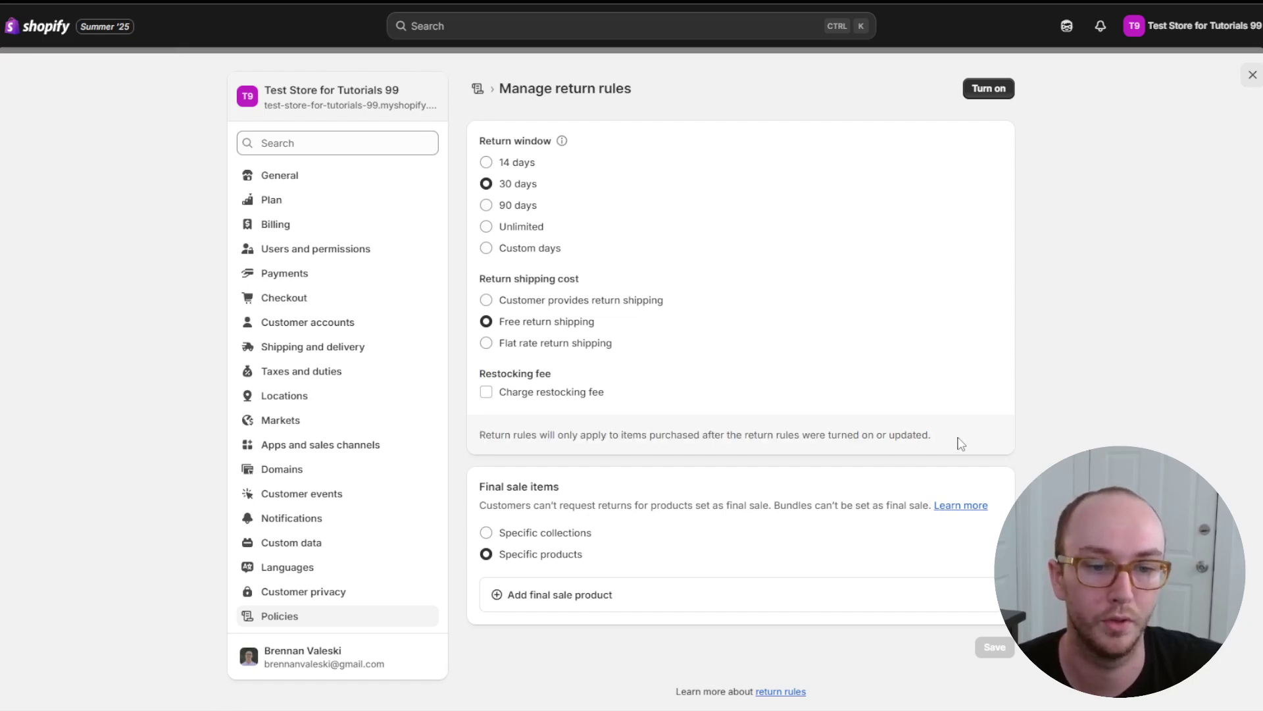
{"action": "left_click", "coordinate": [986, 90]}
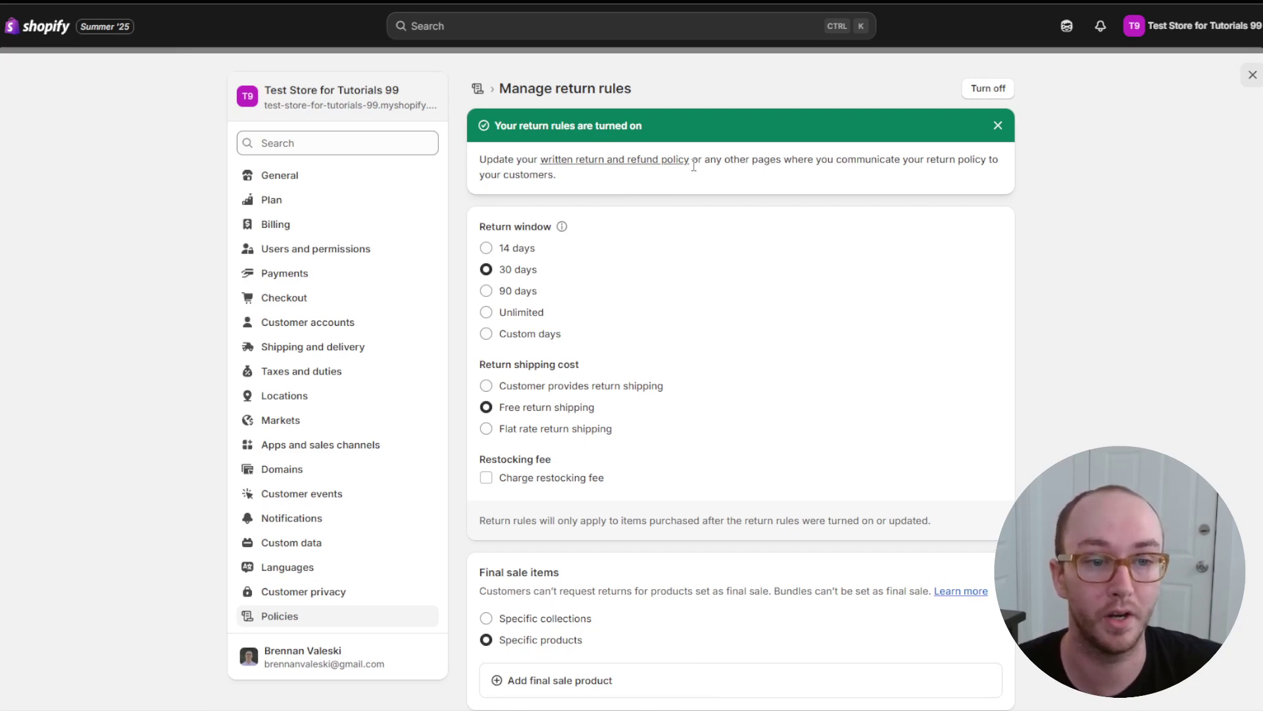
{"action": "left_click_drag", "start_coordinate": [709, 164], "coordinate": [945, 188]}
{"action": "left_click", "coordinate": [934, 186]}
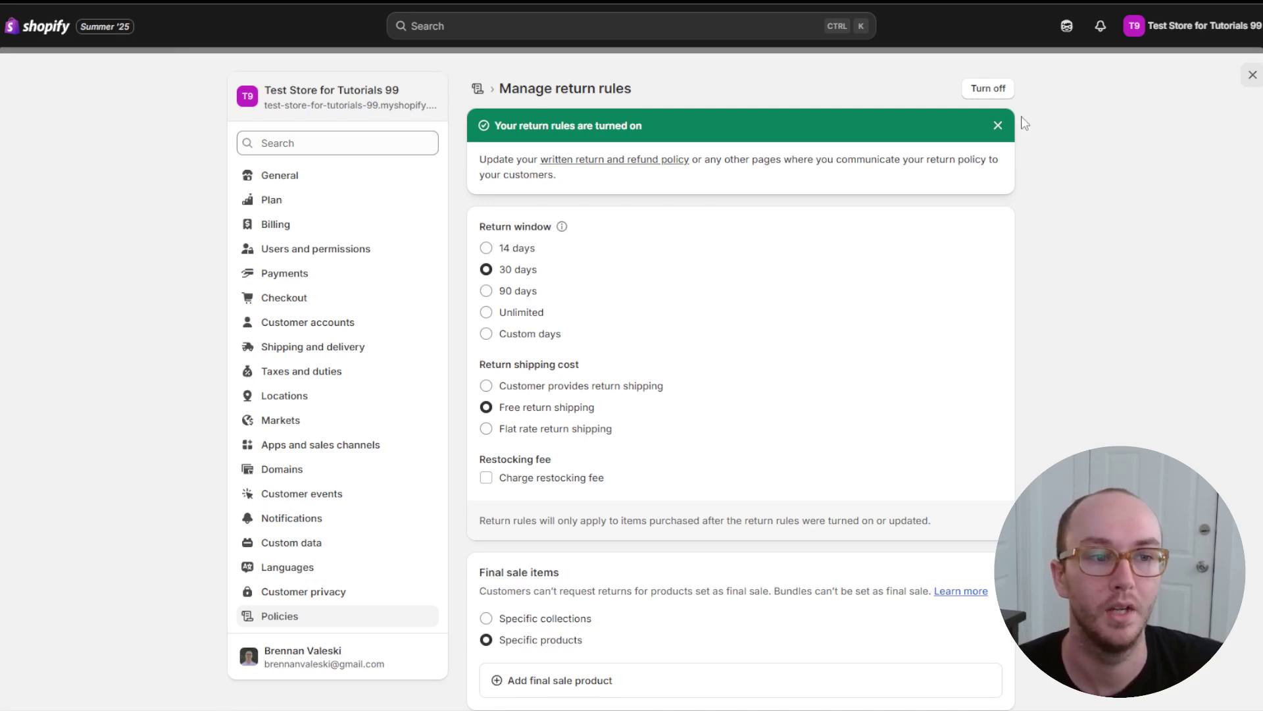
Return to the Policies overview and review the return rules summary
{"action": "left_click", "coordinate": [358, 620]}
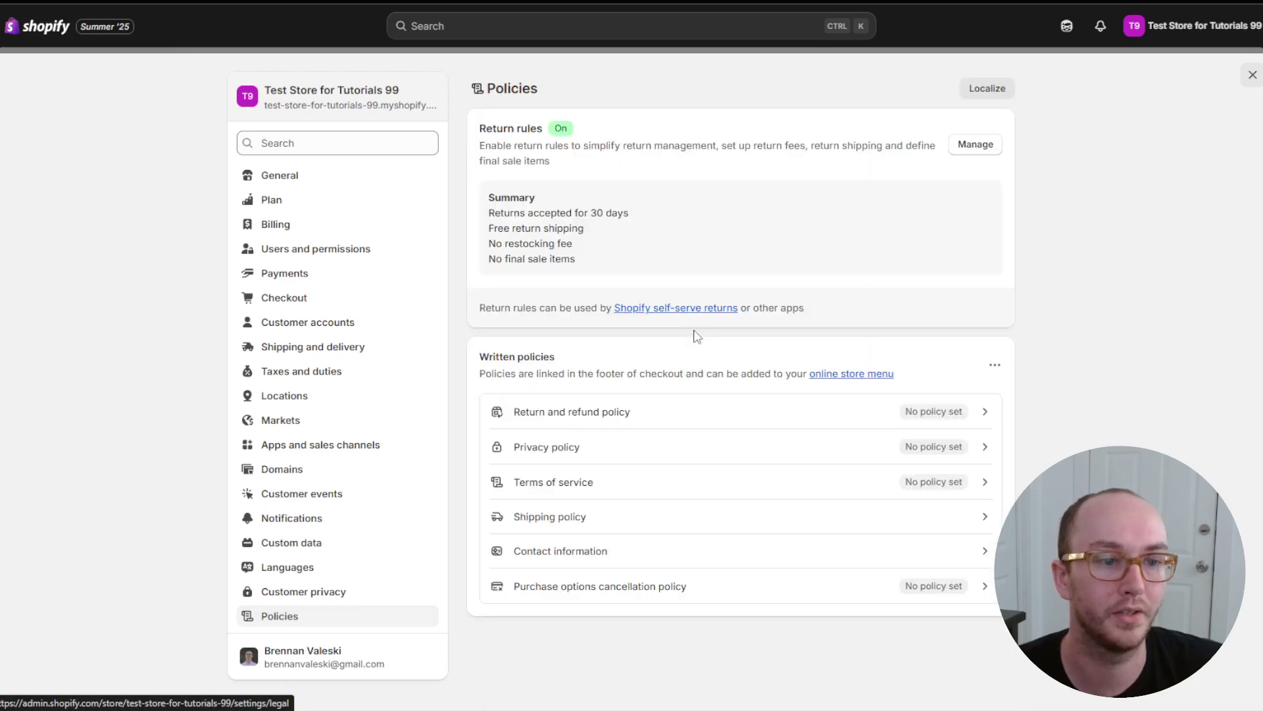
{"action": "scroll", "coordinate": [888, 261], "scroll_direction": "down", "scroll_amount": 1}
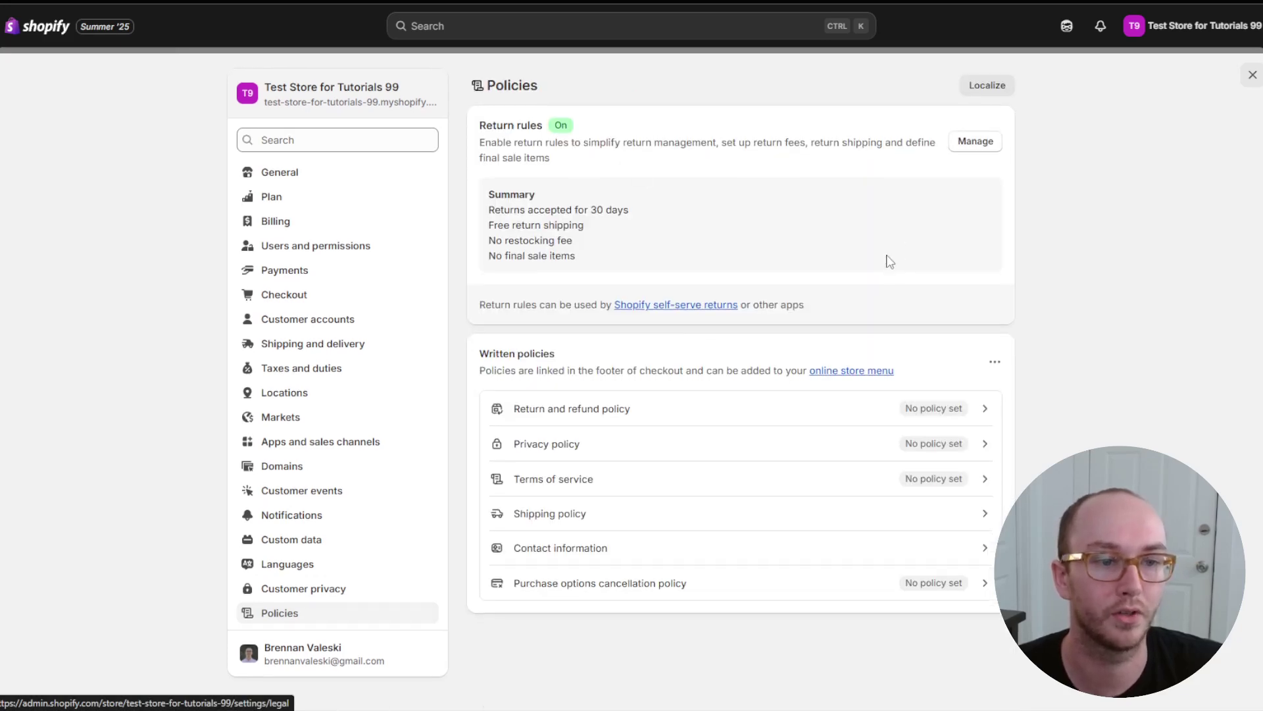
{"action": "left_click_drag", "start_coordinate": [489, 209], "coordinate": [643, 215]}
{"action": "left_click_drag", "start_coordinate": [490, 224], "coordinate": [666, 226]}
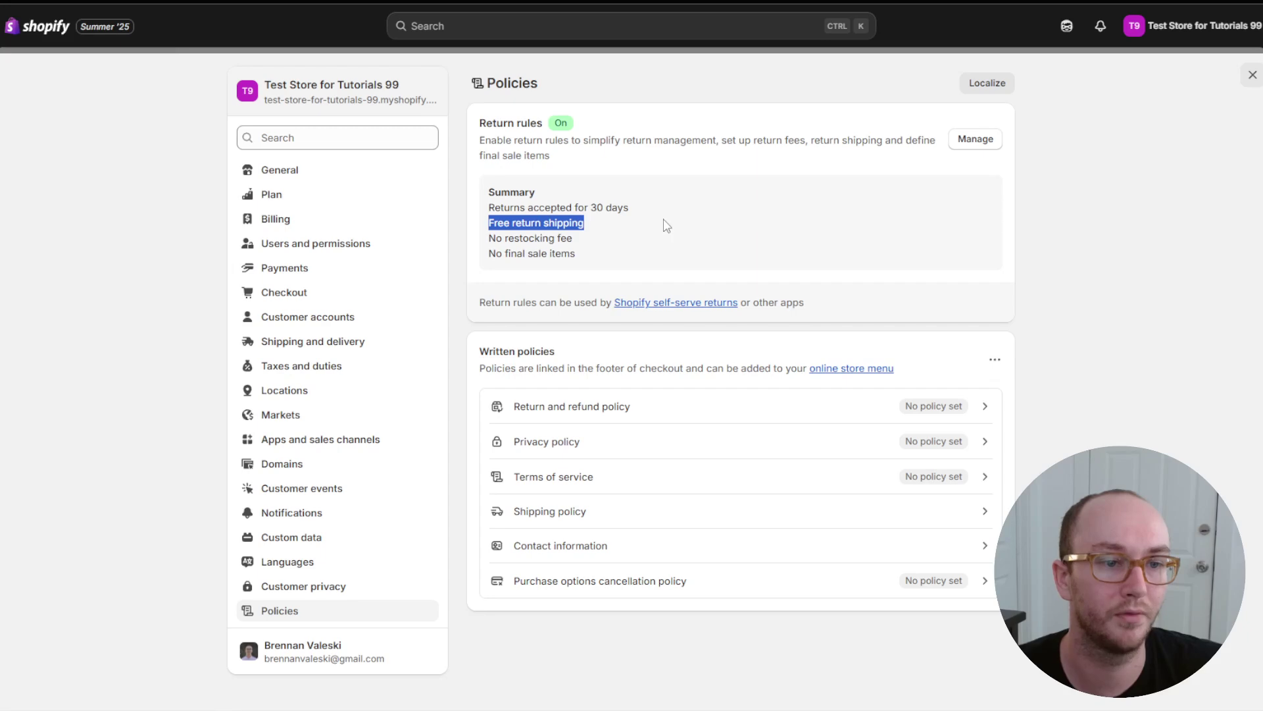
{"action": "left_click_drag", "start_coordinate": [486, 239], "coordinate": [579, 240]}
{"action": "left_click_drag", "start_coordinate": [487, 259], "coordinate": [655, 257]}
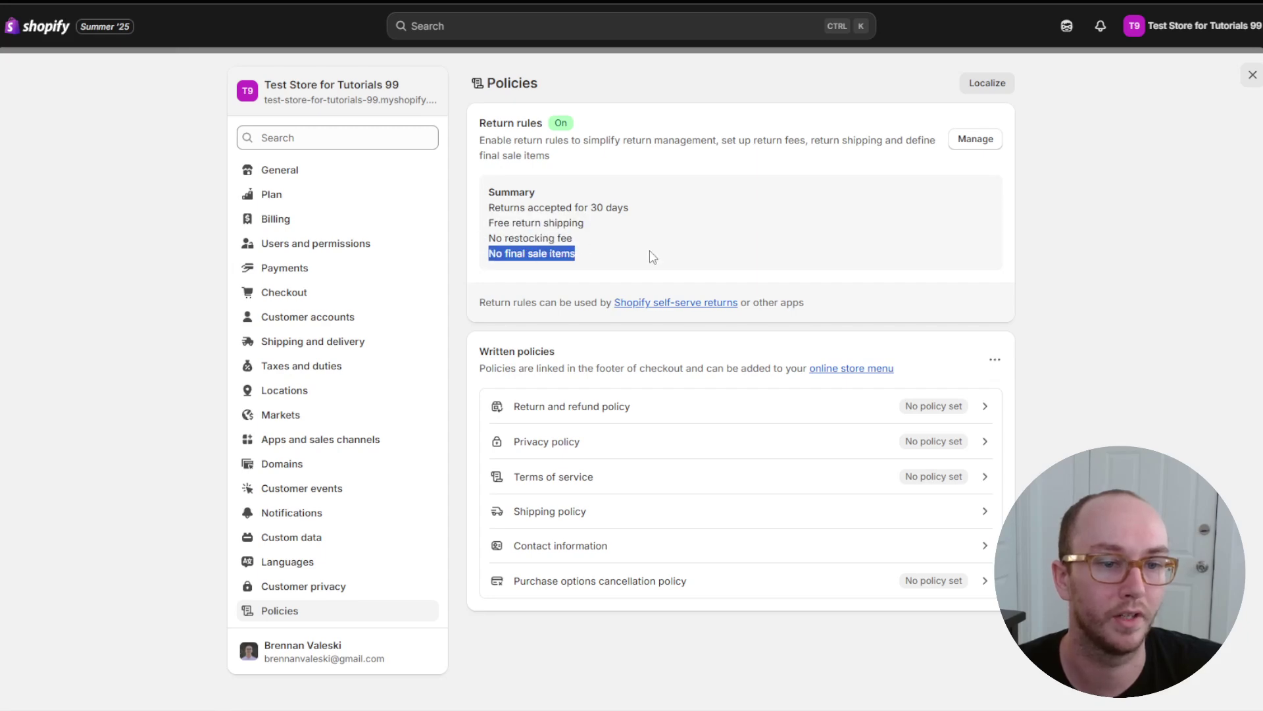
{"action": "left_click", "coordinate": [656, 258]}
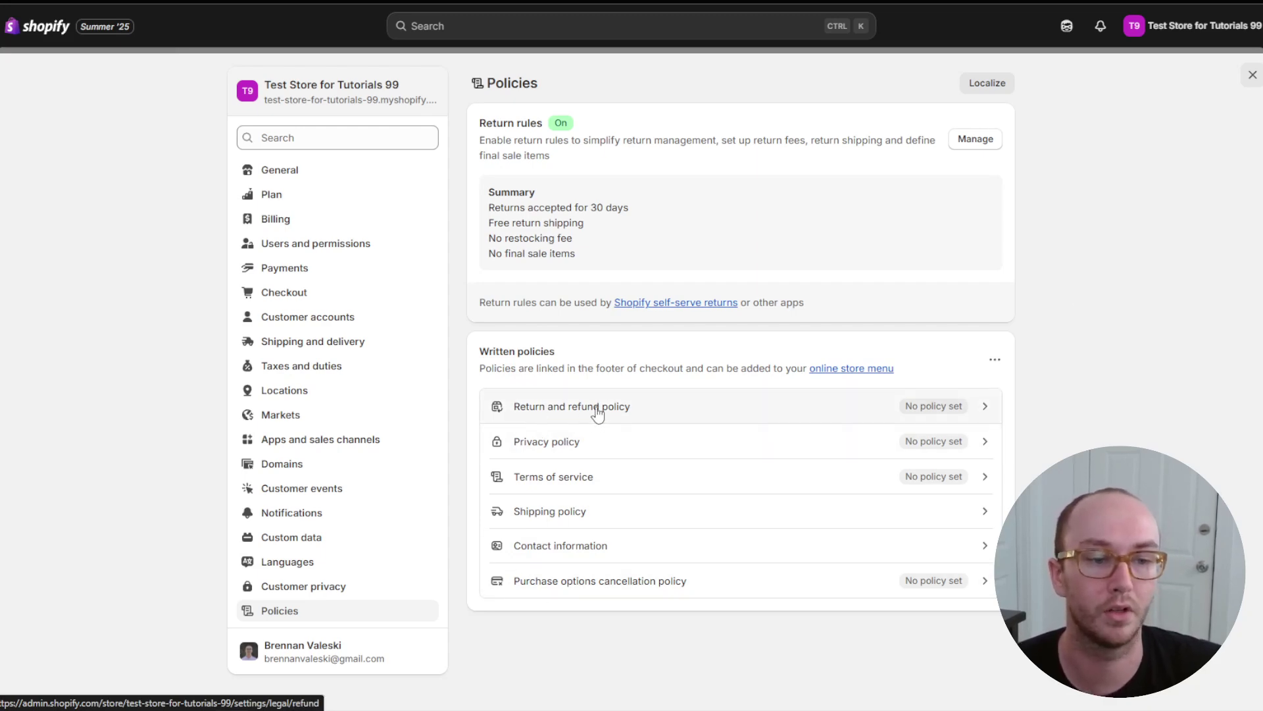
Open the written Return and refund policy and insert the policy template into its text
{"action": "left_click", "coordinate": [953, 405]}
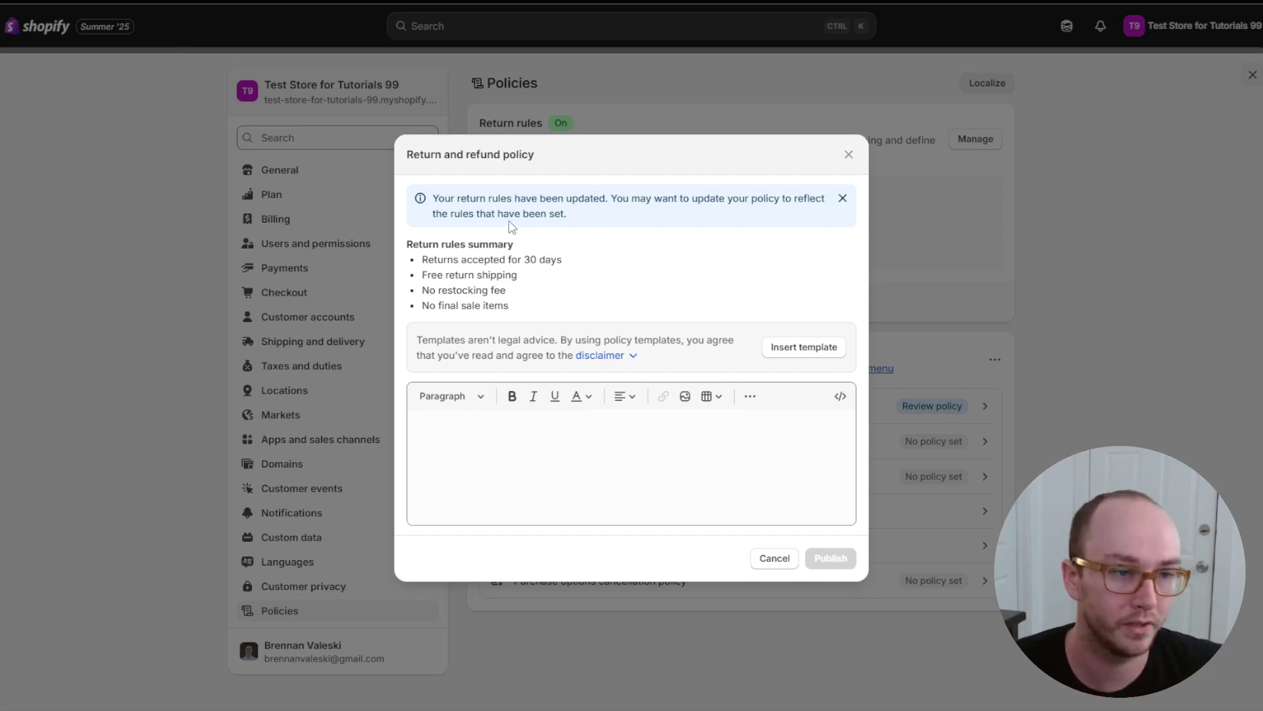
{"action": "left_click_drag", "start_coordinate": [546, 198], "coordinate": [696, 225]}
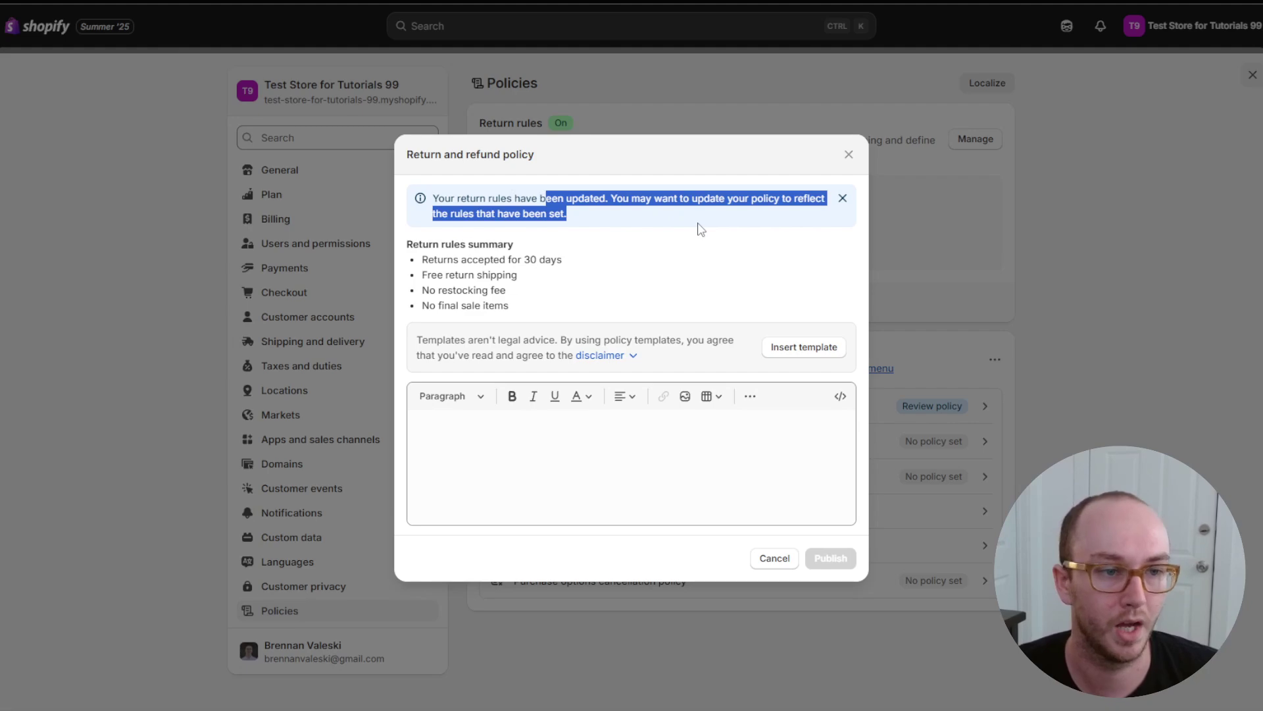
{"action": "left_click", "coordinate": [697, 226]}
{"action": "left_click_drag", "start_coordinate": [421, 259], "coordinate": [523, 307]}
{"action": "left_click", "coordinate": [525, 306]}
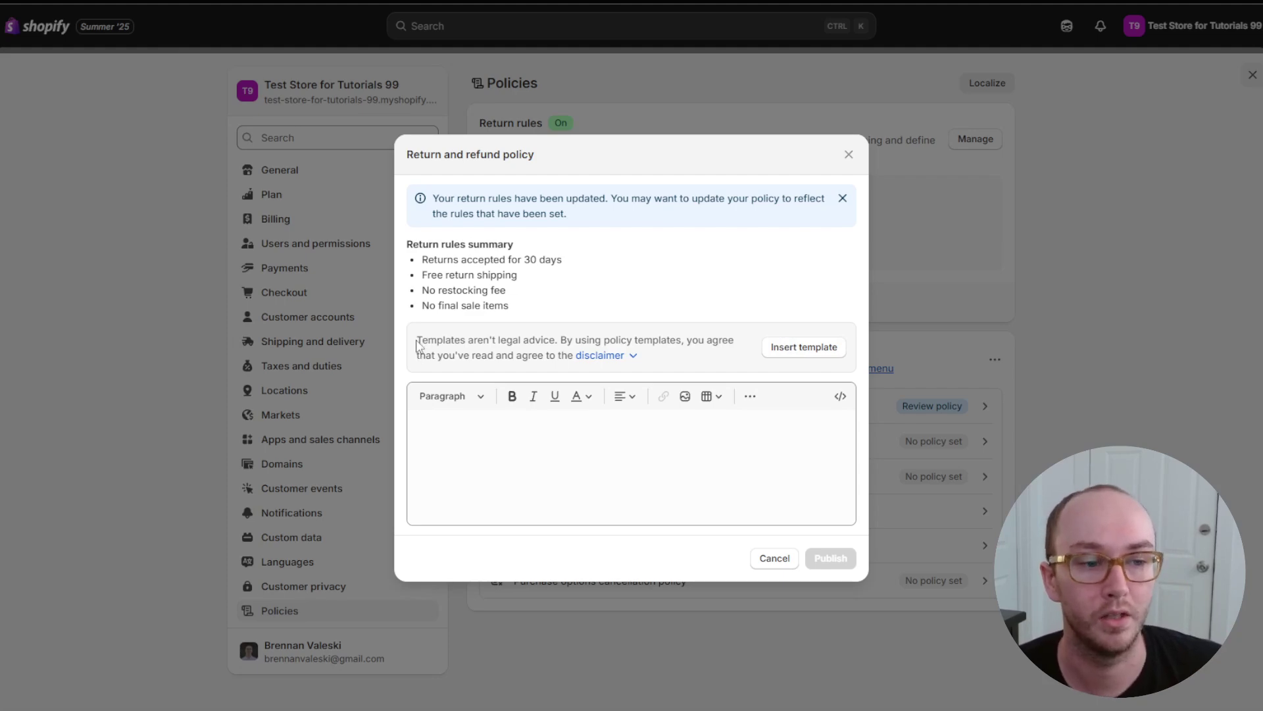
{"action": "left_click_drag", "start_coordinate": [417, 343], "coordinate": [558, 341]}
{"action": "left_click", "coordinate": [559, 341]}
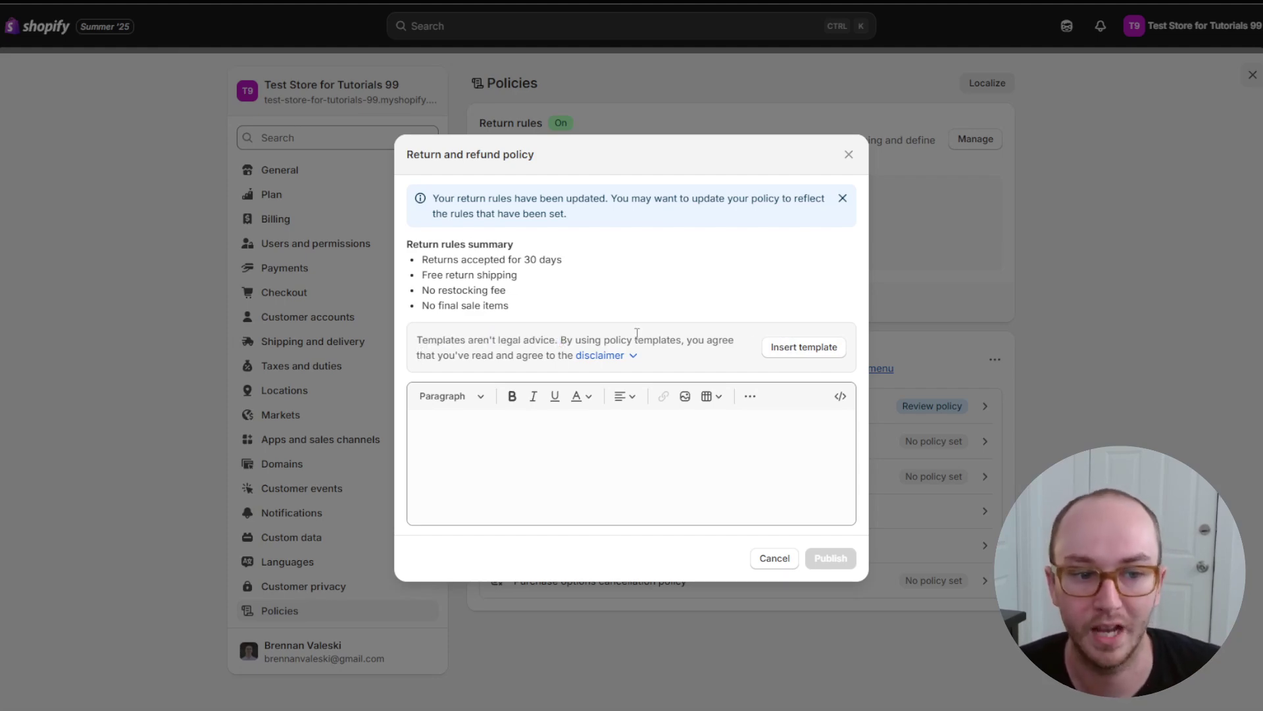
{"action": "left_click", "coordinate": [796, 355]}
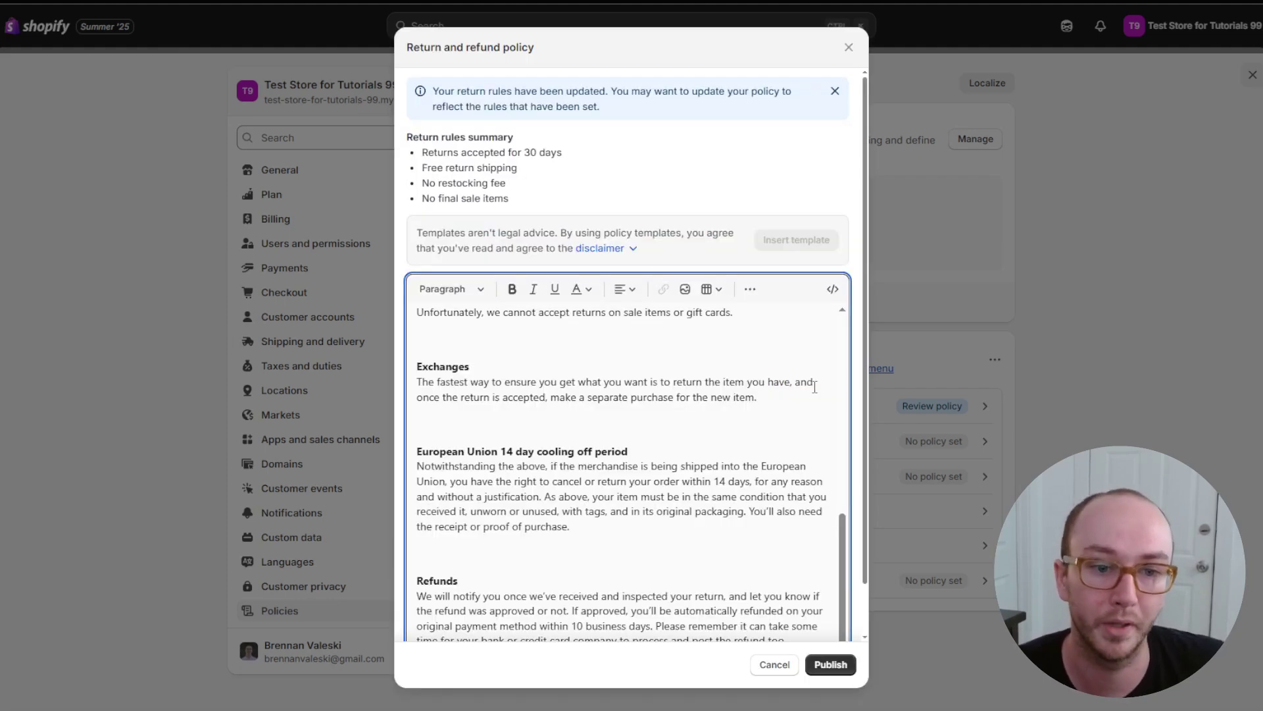
Review the inserted return and refund template text, checking the contact e-mail in the return instructions
{"action": "scroll", "coordinate": [705, 439], "scroll_direction": "up", "scroll_amount": 8}
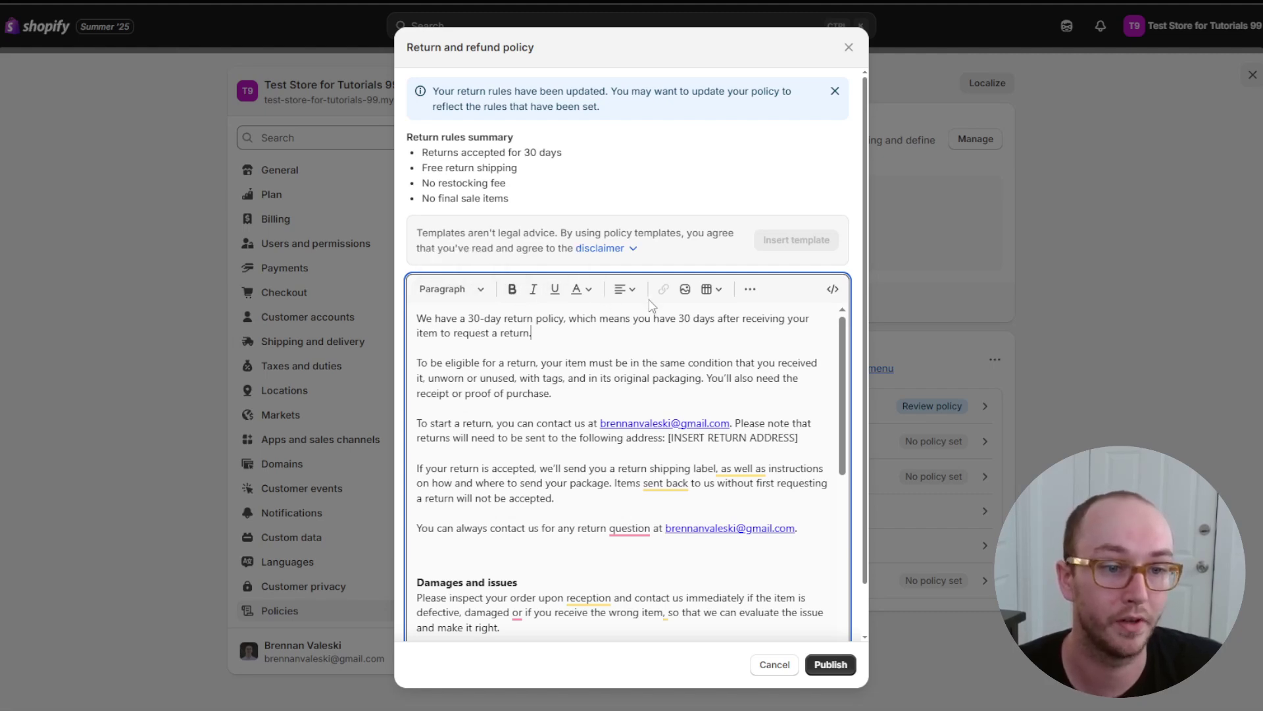
{"action": "scroll", "coordinate": [573, 434], "scroll_direction": "down", "scroll_amount": 1}
{"action": "scroll", "coordinate": [573, 434], "scroll_direction": "up", "scroll_amount": 1}
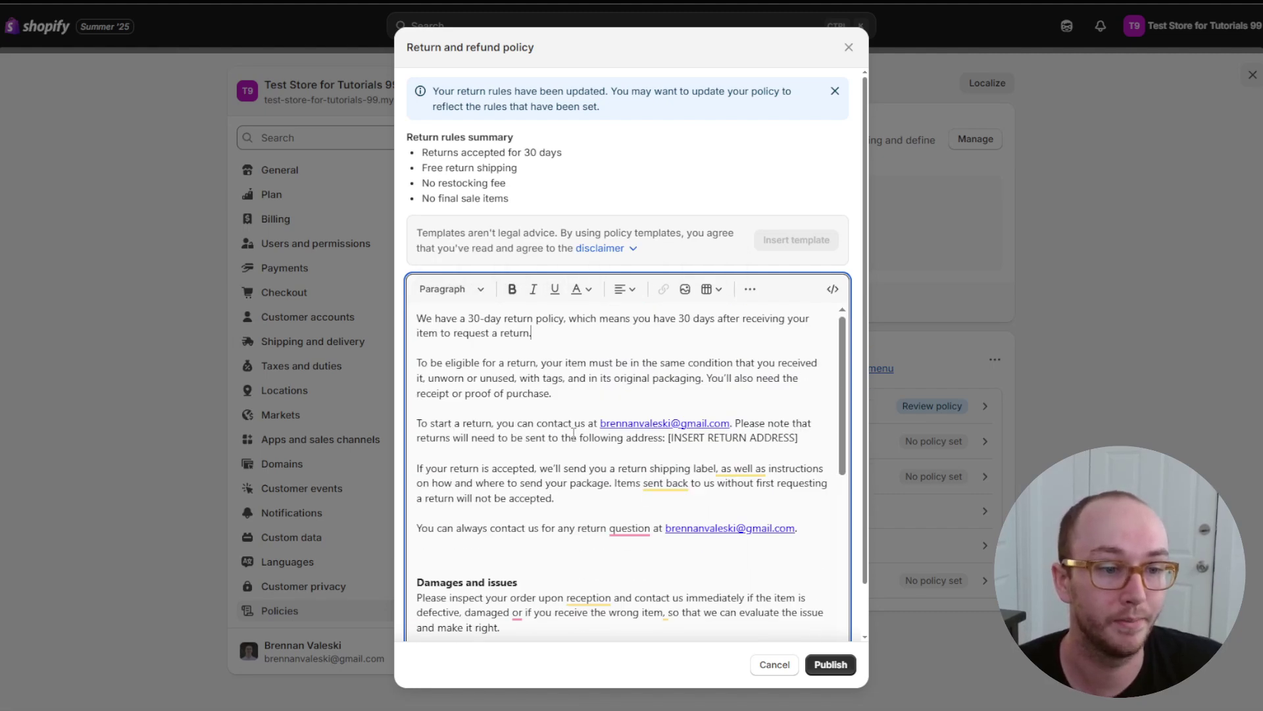
{"action": "scroll", "coordinate": [573, 434], "scroll_direction": "down", "scroll_amount": 10}
{"action": "scroll", "coordinate": [573, 433], "scroll_direction": "up", "scroll_amount": 8}
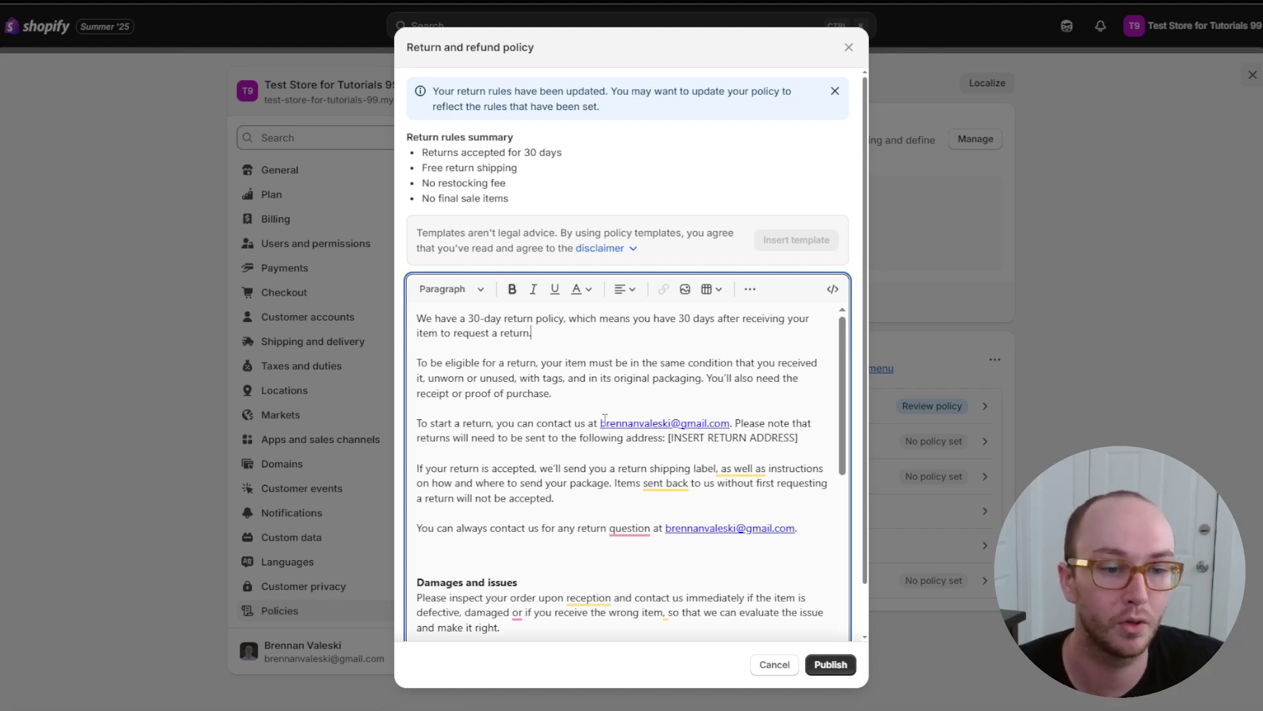
{"action": "left_click_drag", "start_coordinate": [591, 431], "coordinate": [791, 428]}
{"action": "left_click", "coordinate": [792, 427]}
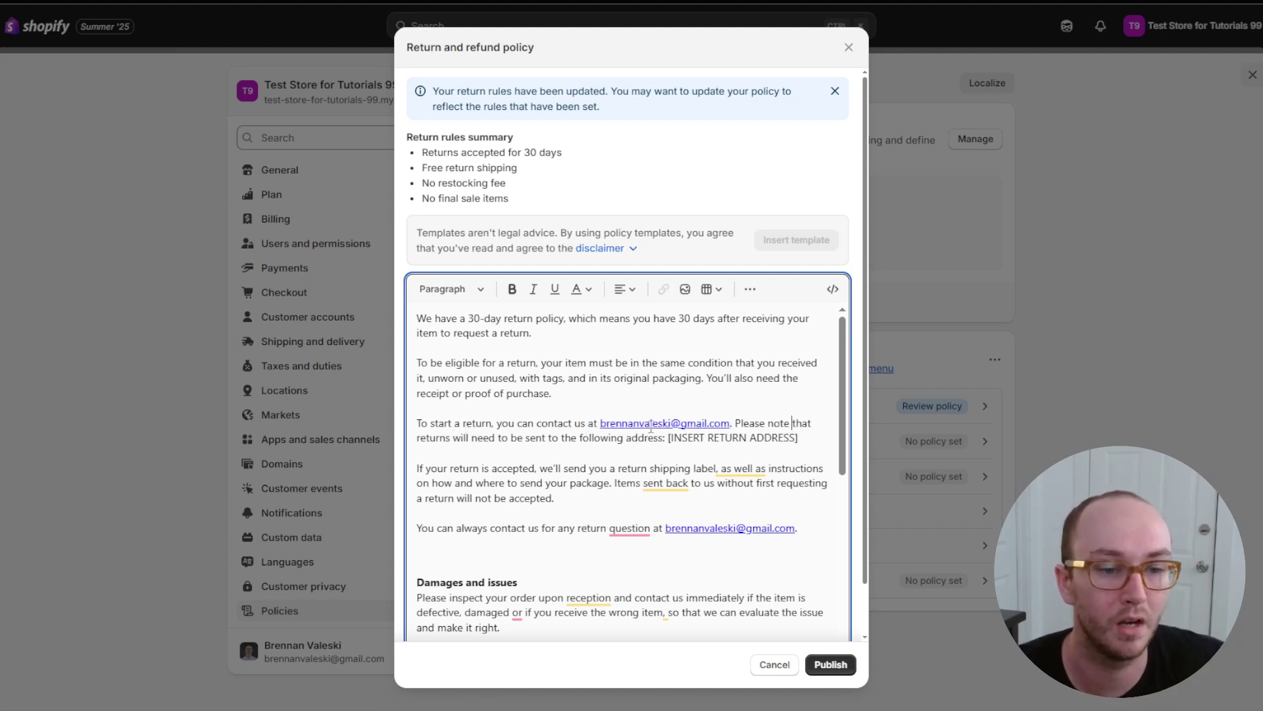
Check the return address placeholder and the remaining sections of the return and refund template, and publish the policy
{"action": "left_click", "coordinate": [445, 424]}
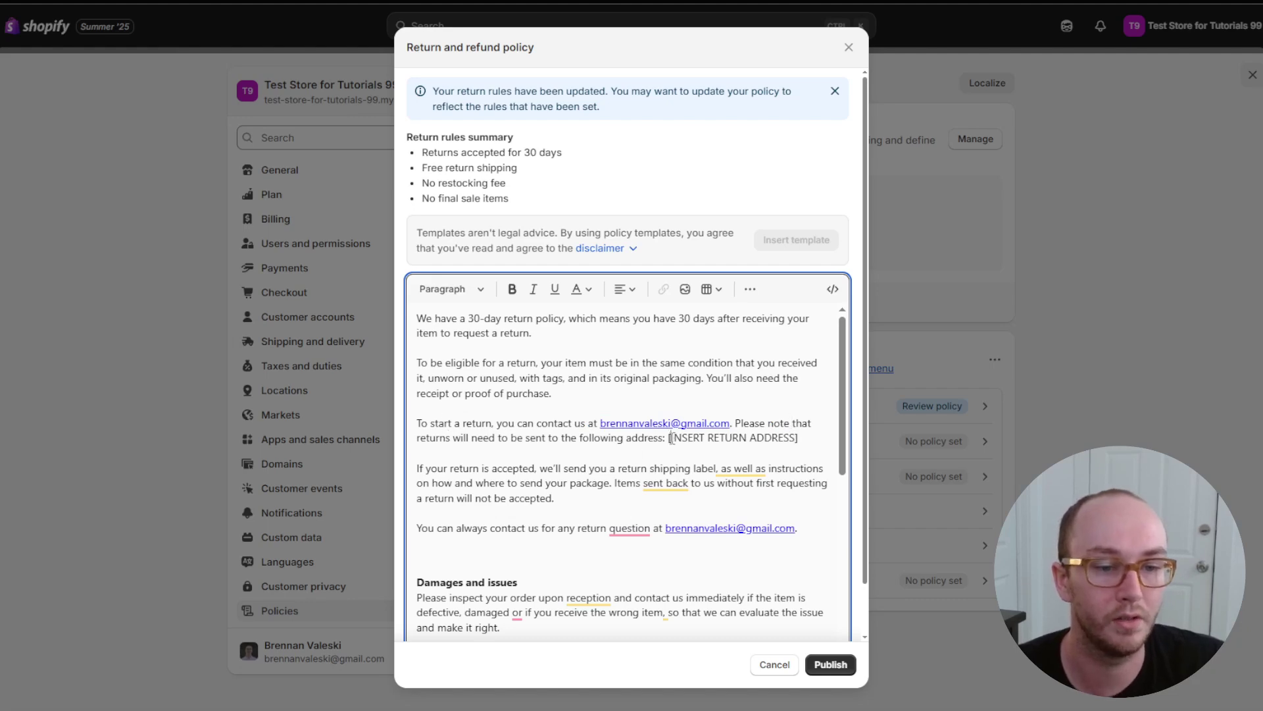
{"action": "left_click_drag", "start_coordinate": [669, 437], "coordinate": [798, 437]}
{"action": "left_click", "coordinate": [803, 438]}
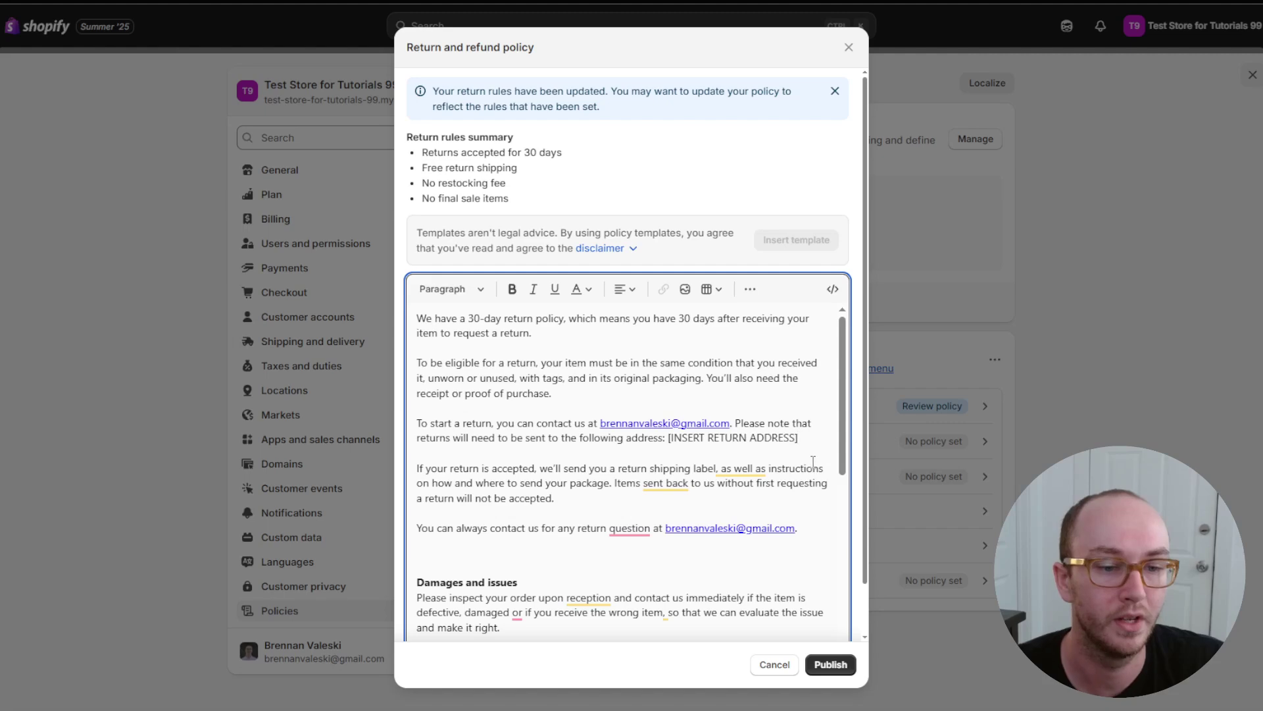
{"action": "scroll", "coordinate": [813, 461], "scroll_direction": "down", "scroll_amount": 1}
{"action": "scroll", "coordinate": [812, 465], "scroll_direction": "down", "scroll_amount": 4}
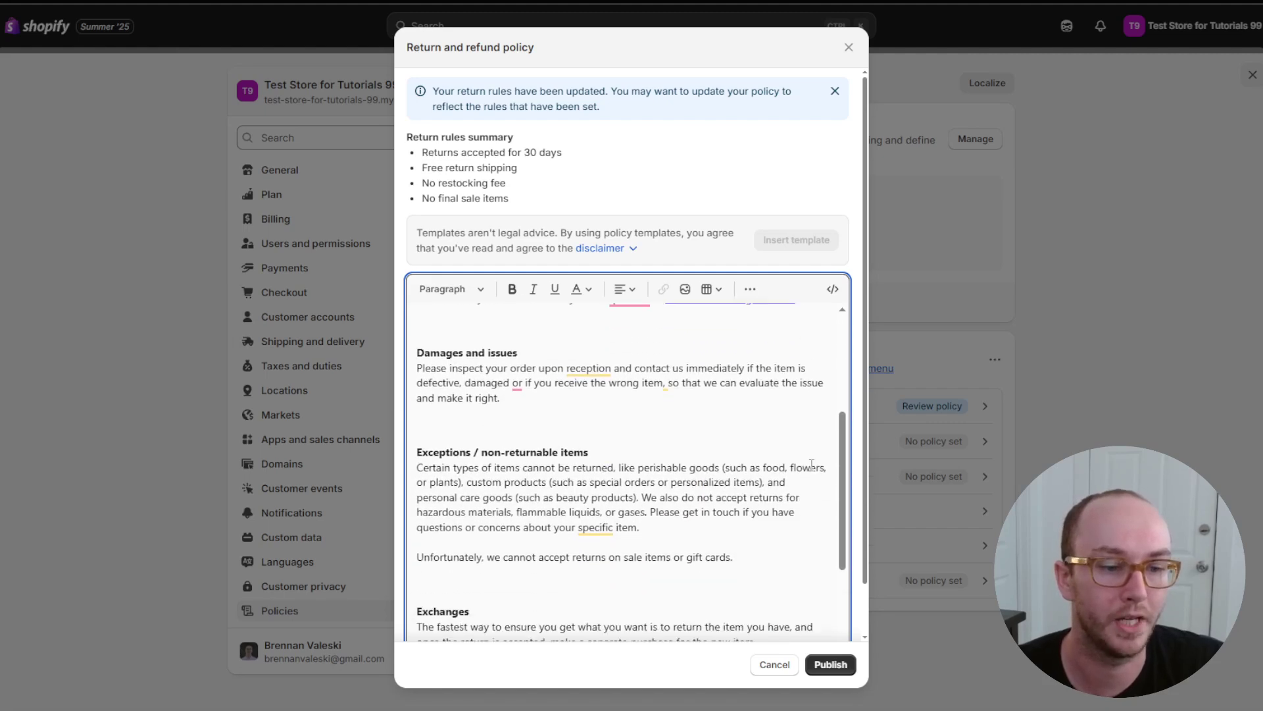
{"action": "scroll", "coordinate": [689, 459], "scroll_direction": "down", "scroll_amount": 1}
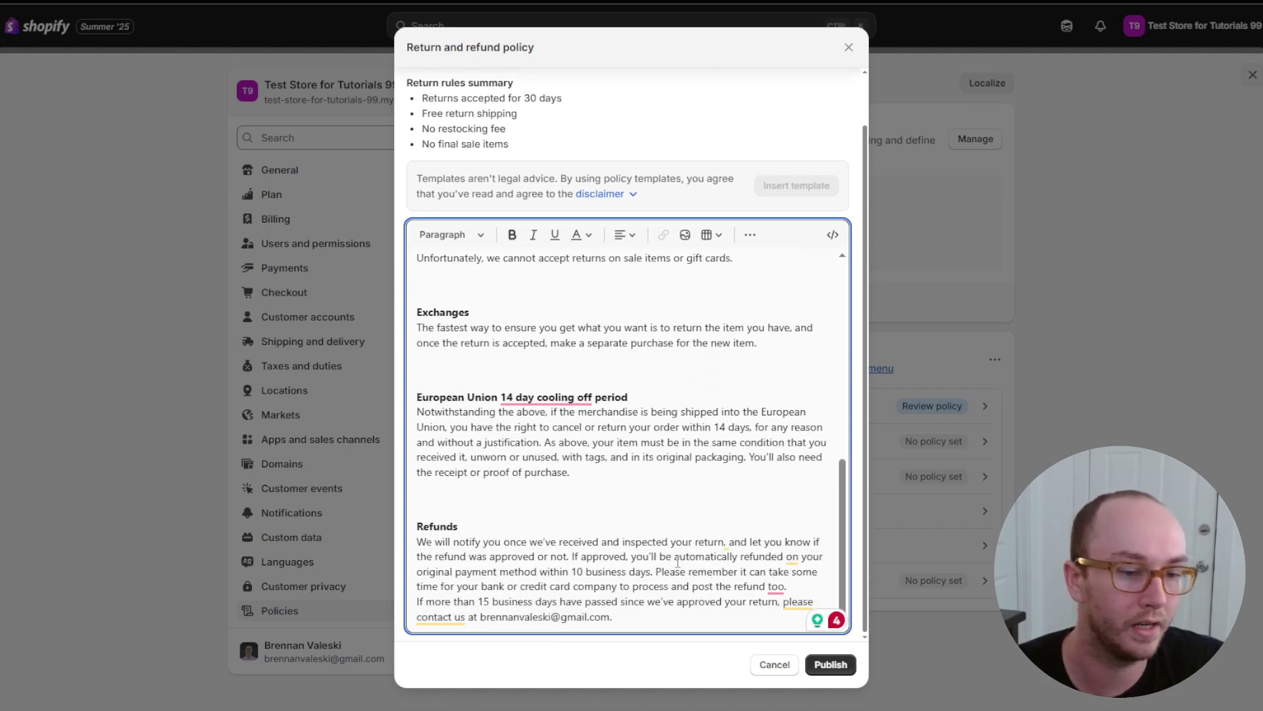
{"action": "scroll", "coordinate": [658, 558], "scroll_direction": "up", "scroll_amount": 6}
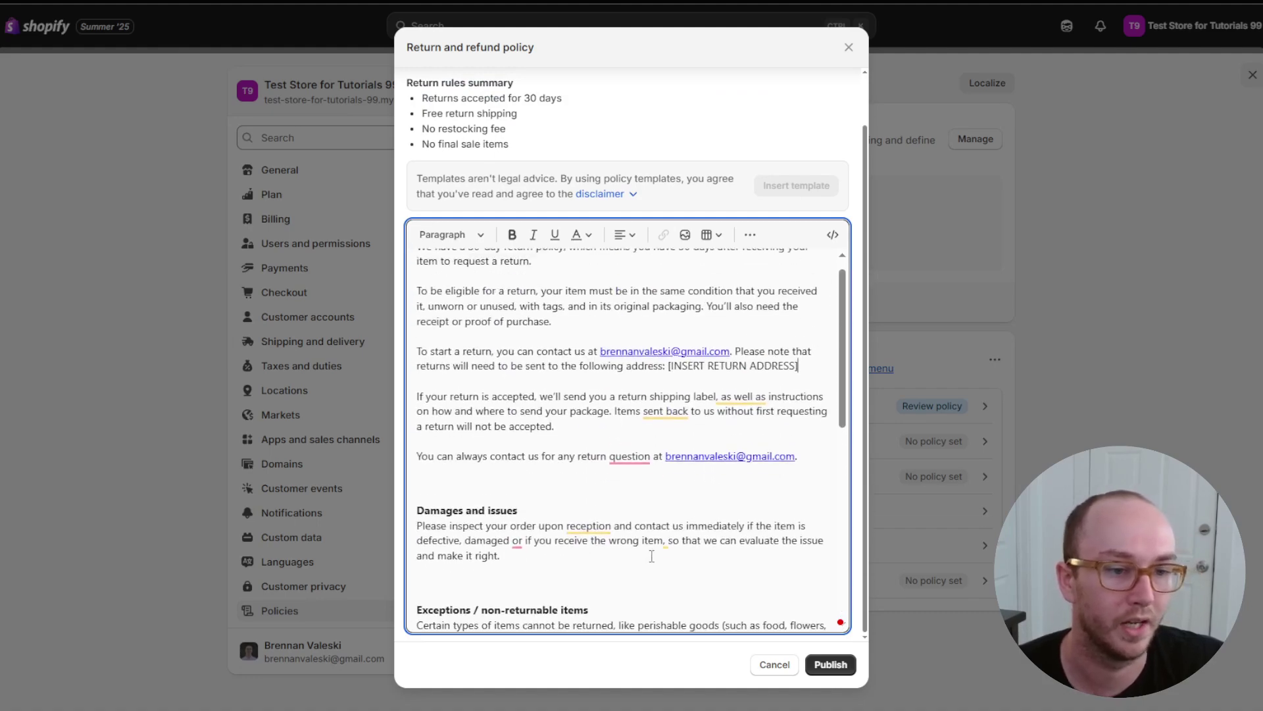
{"action": "scroll", "coordinate": [651, 556], "scroll_direction": "down", "scroll_amount": 6}
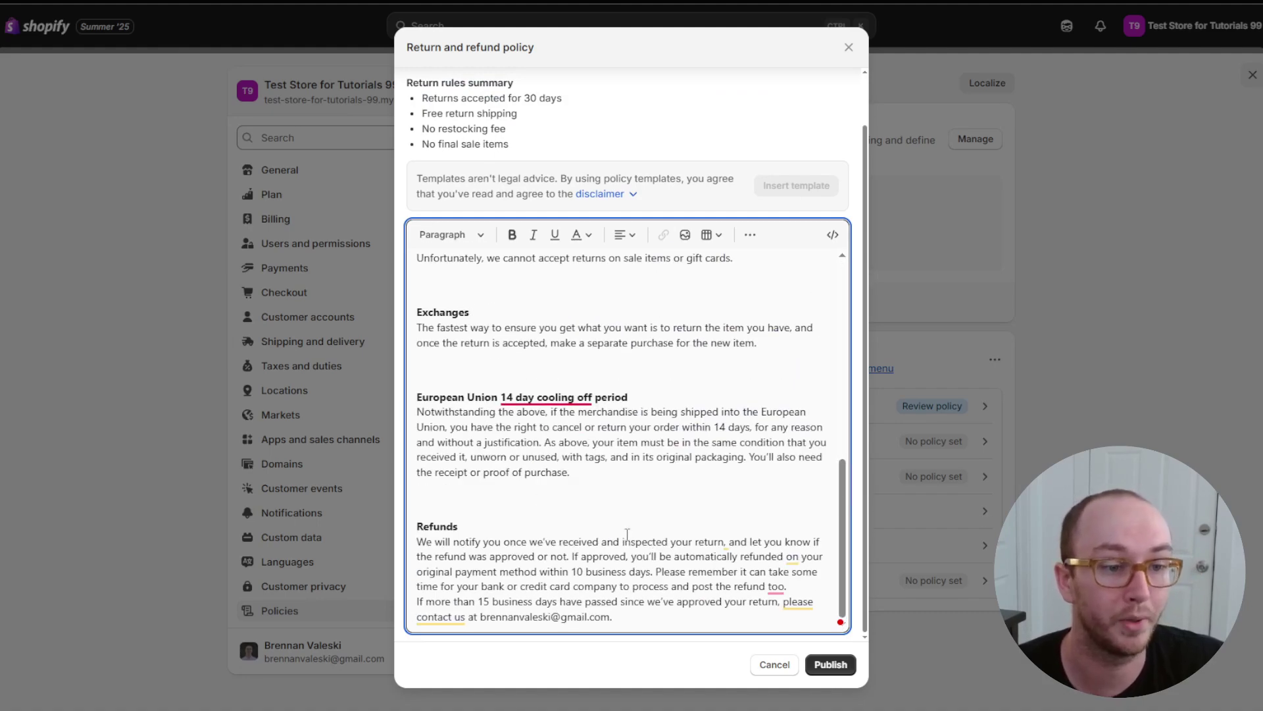
{"action": "scroll", "coordinate": [751, 546], "scroll_direction": "up", "scroll_amount": 10}
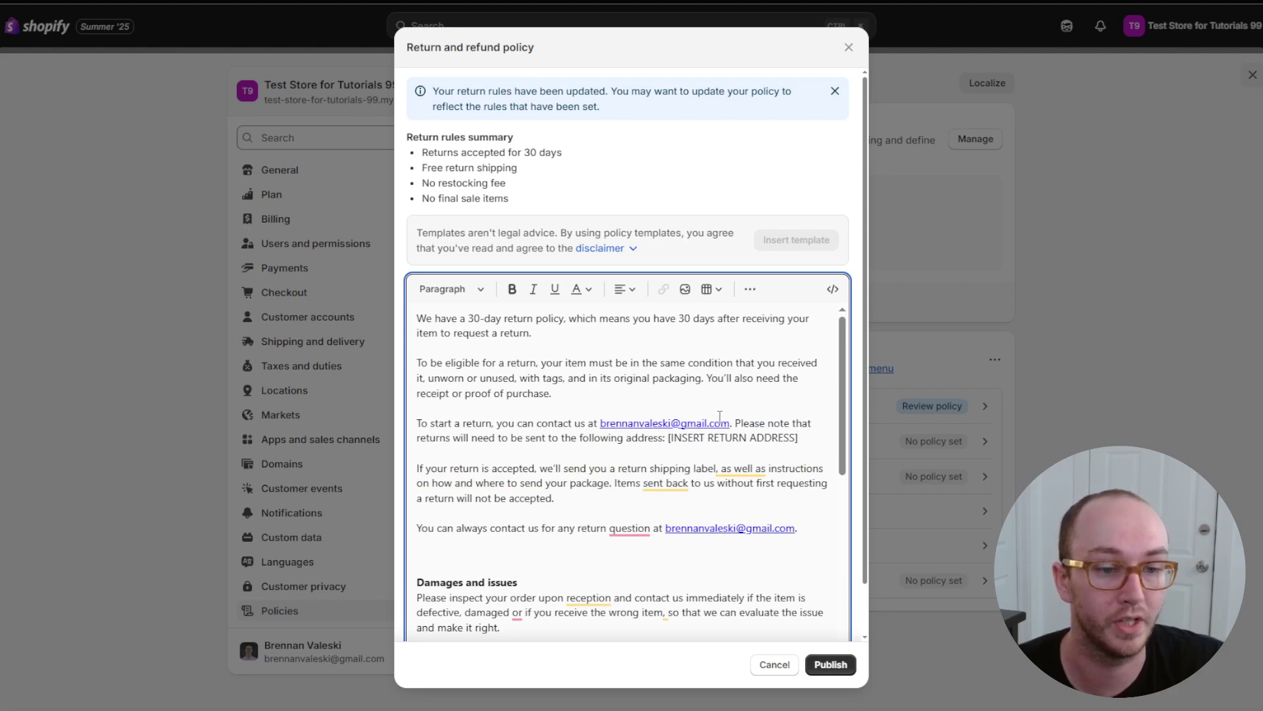
{"action": "scroll", "coordinate": [792, 431], "scroll_direction": "down", "scroll_amount": 5}
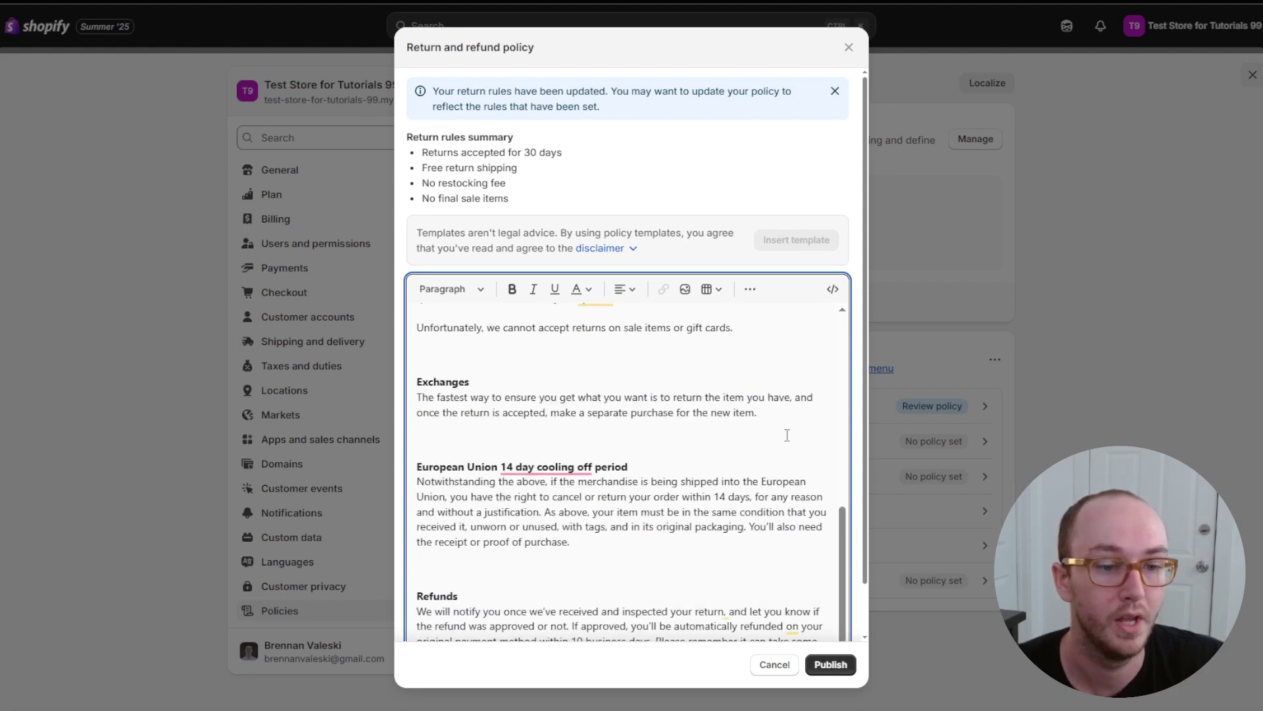
{"action": "scroll", "coordinate": [673, 454], "scroll_direction": "up", "scroll_amount": 5}
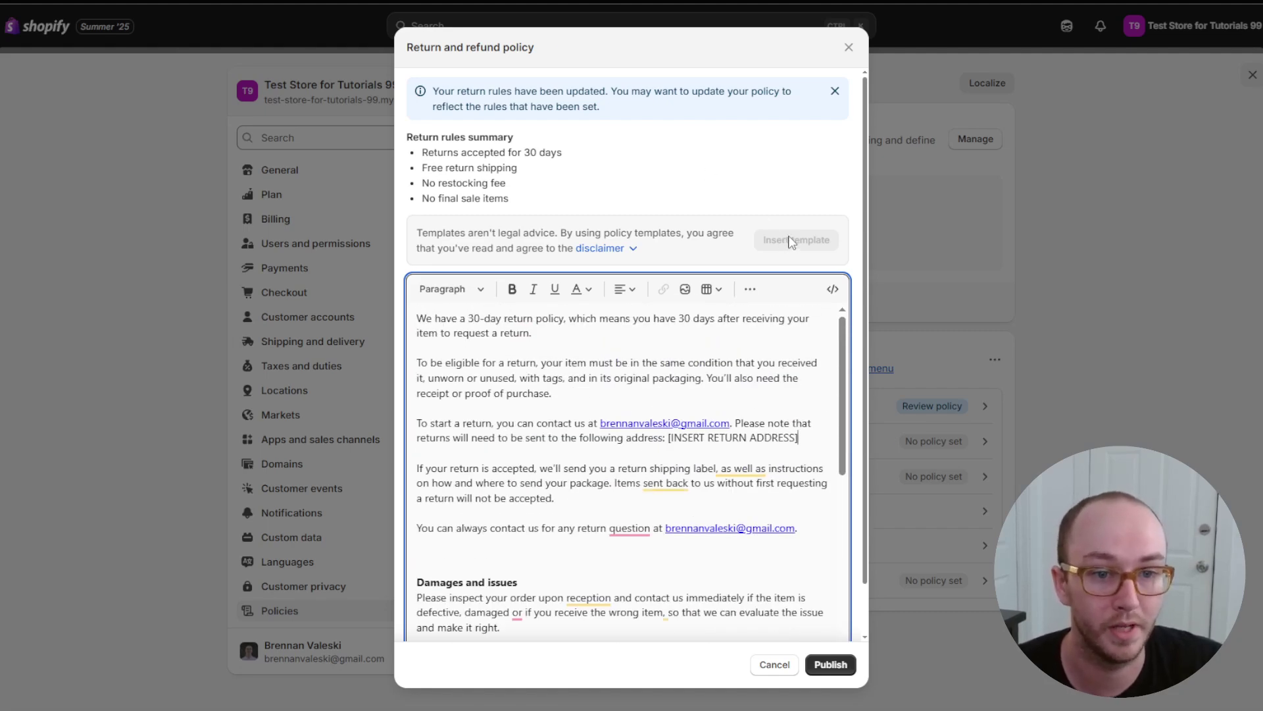
{"action": "left_click", "coordinate": [824, 669]}
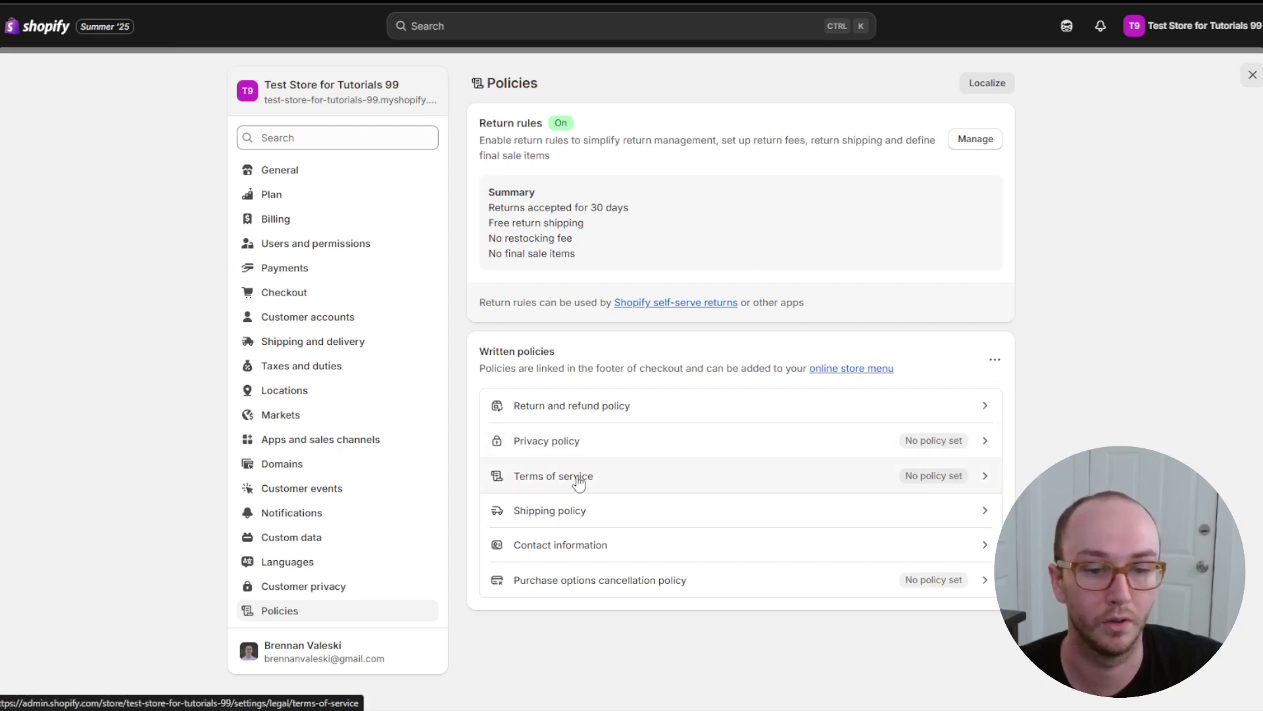
Open the written Privacy policy and read the description of the automated policy option
{"action": "left_click", "coordinate": [948, 445]}
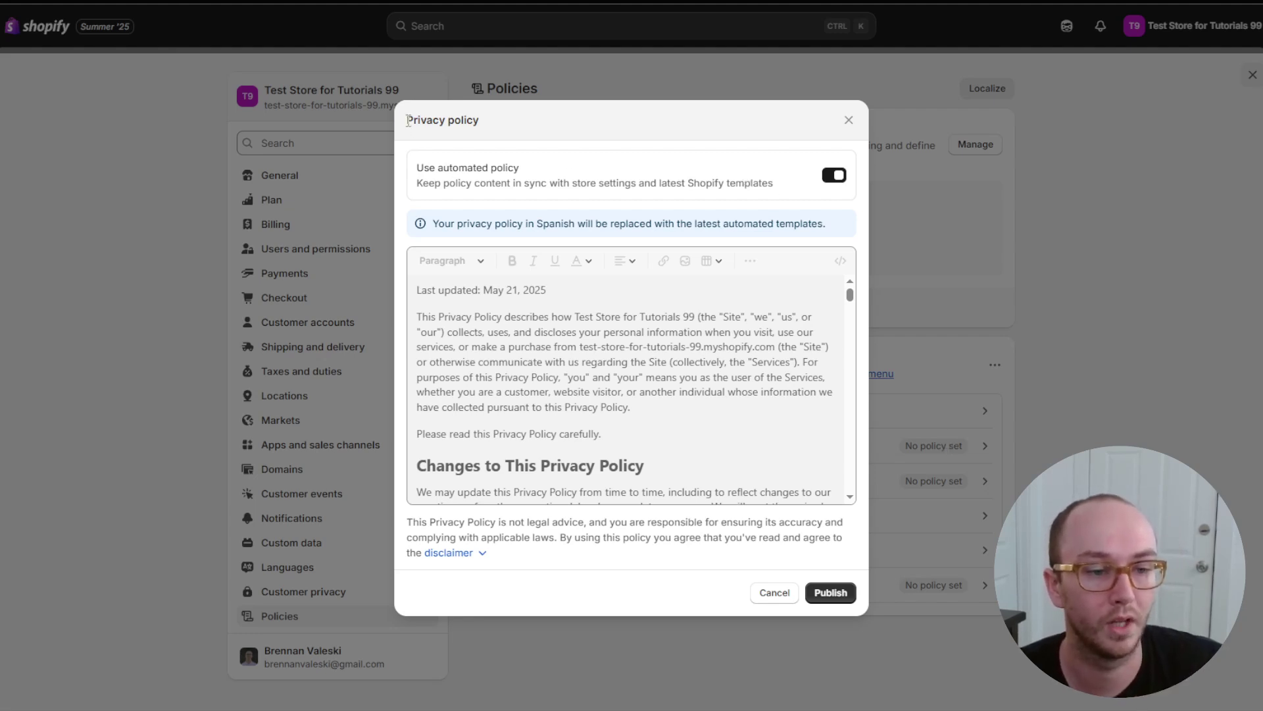
{"action": "left_click_drag", "start_coordinate": [408, 120], "coordinate": [511, 121]}
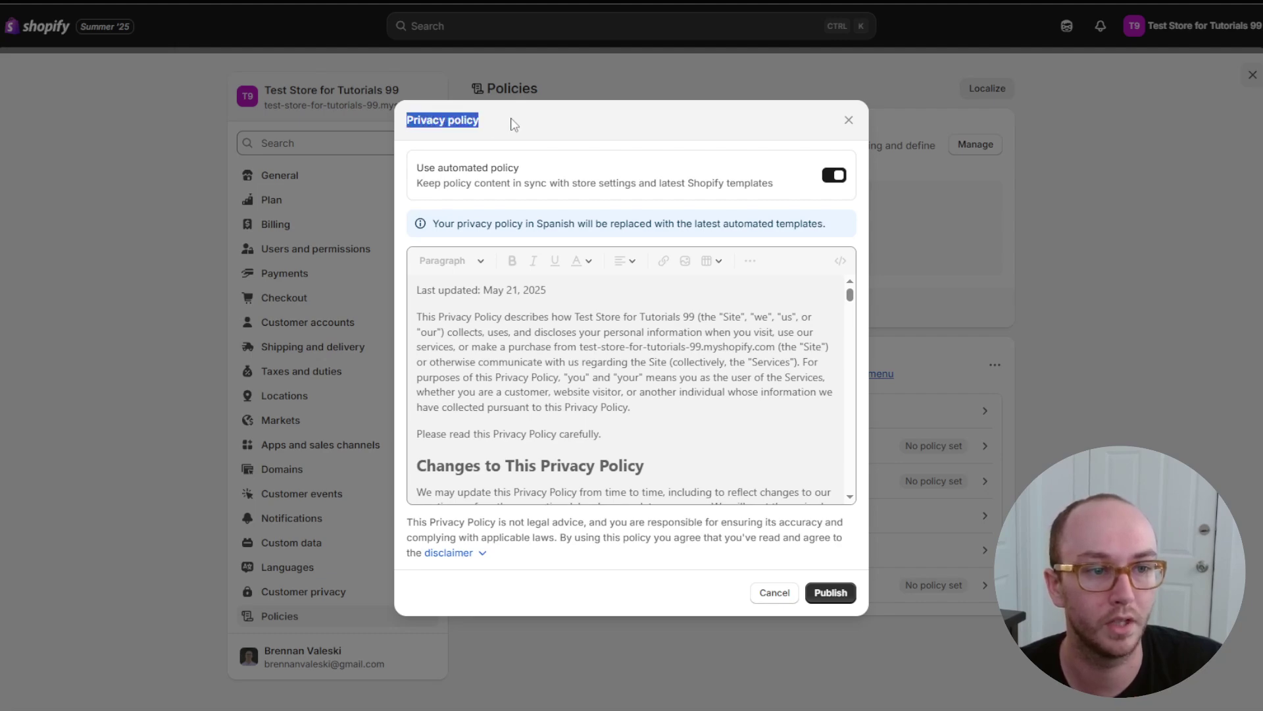
{"action": "left_click", "coordinate": [513, 123]}
{"action": "left_click_drag", "start_coordinate": [419, 166], "coordinate": [553, 173]}
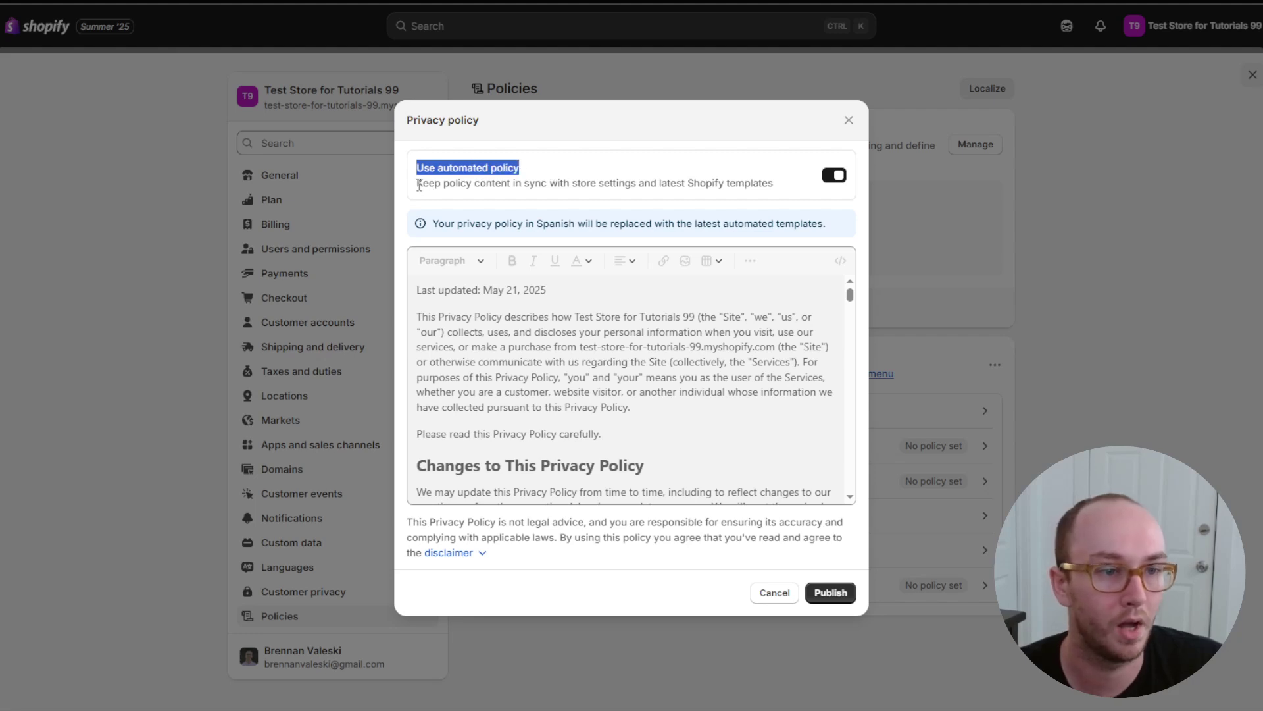
{"action": "left_click_drag", "start_coordinate": [419, 185], "coordinate": [783, 187]}
{"action": "left_click", "coordinate": [790, 188]}
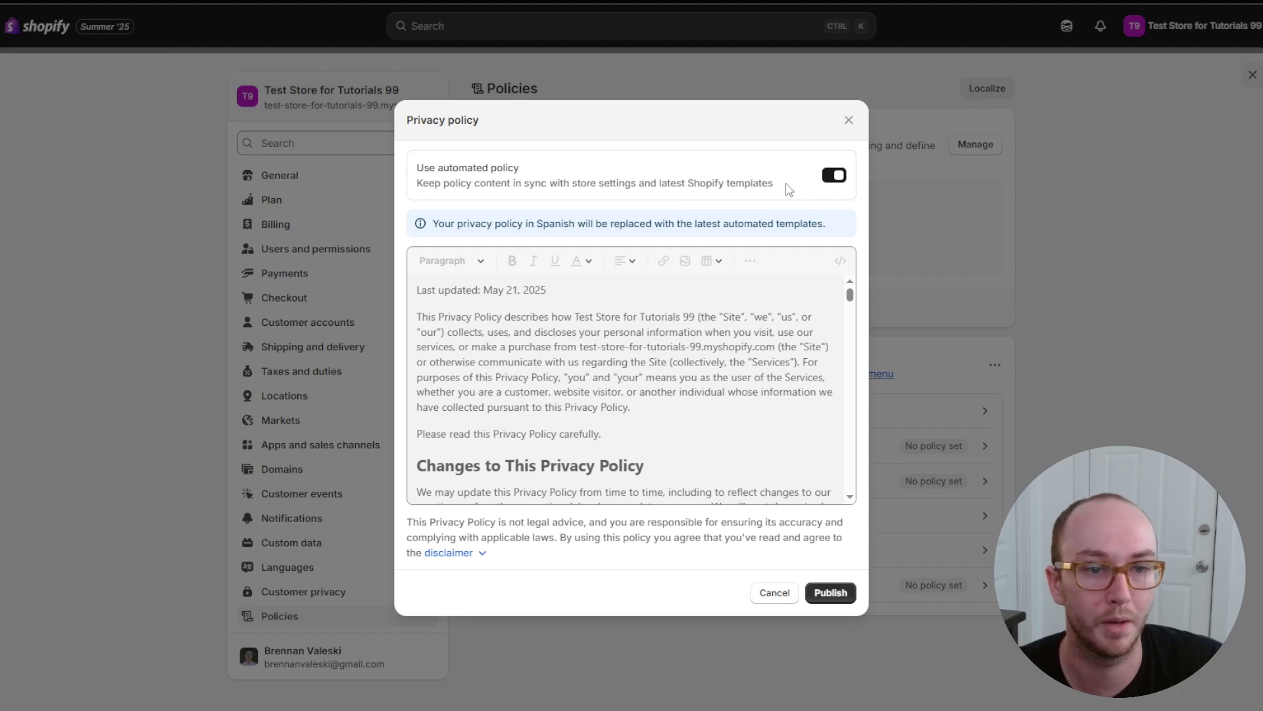
Read the note about the Spanish privacy policy and publish the privacy policy with the automated policy option turned on
{"action": "left_click", "coordinate": [833, 176]}
{"action": "left_click", "coordinate": [834, 176]}
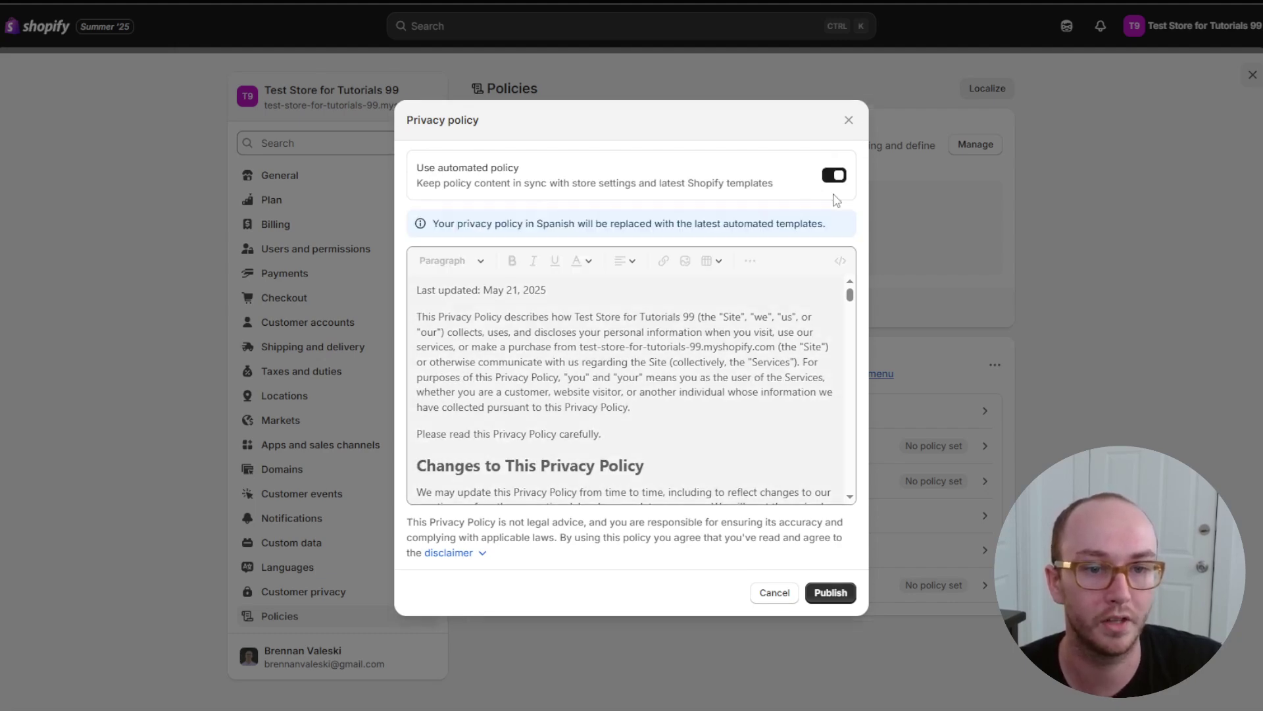
{"action": "left_click_drag", "start_coordinate": [435, 223], "coordinate": [586, 223]}
{"action": "left_click", "coordinate": [590, 220]}
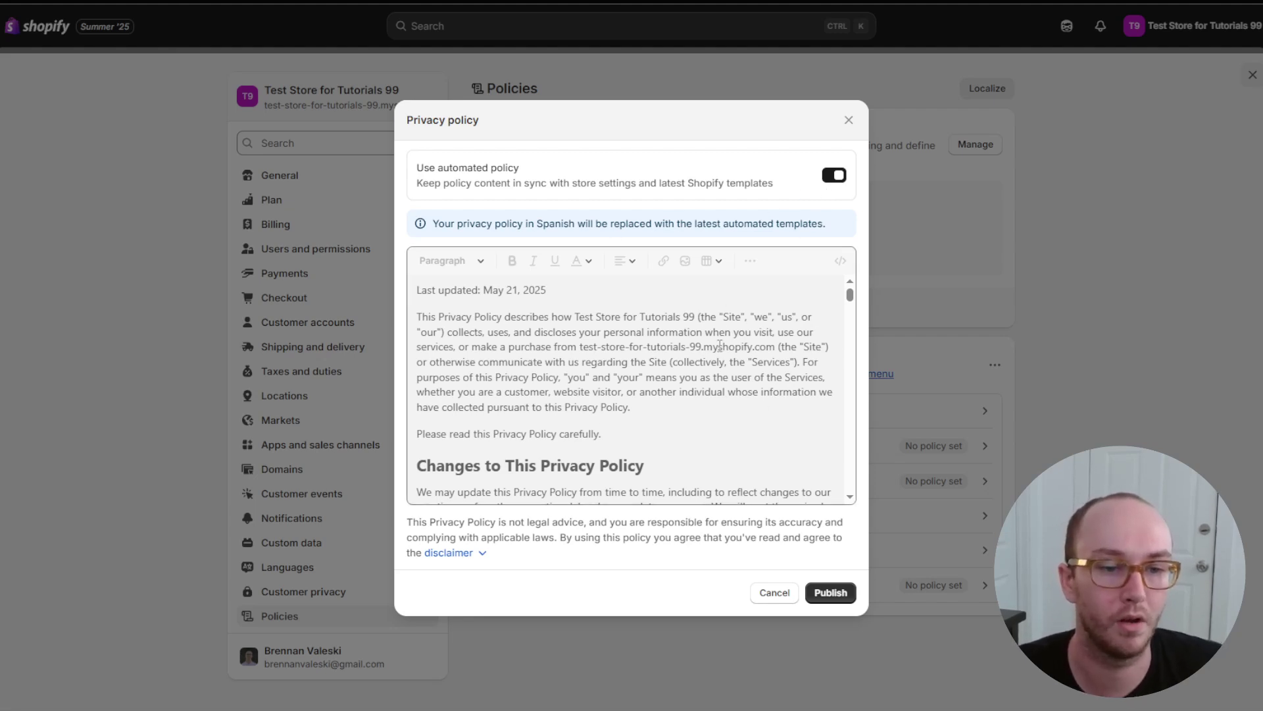
{"action": "left_click", "coordinate": [840, 183]}
{"action": "left_click", "coordinate": [840, 184]}
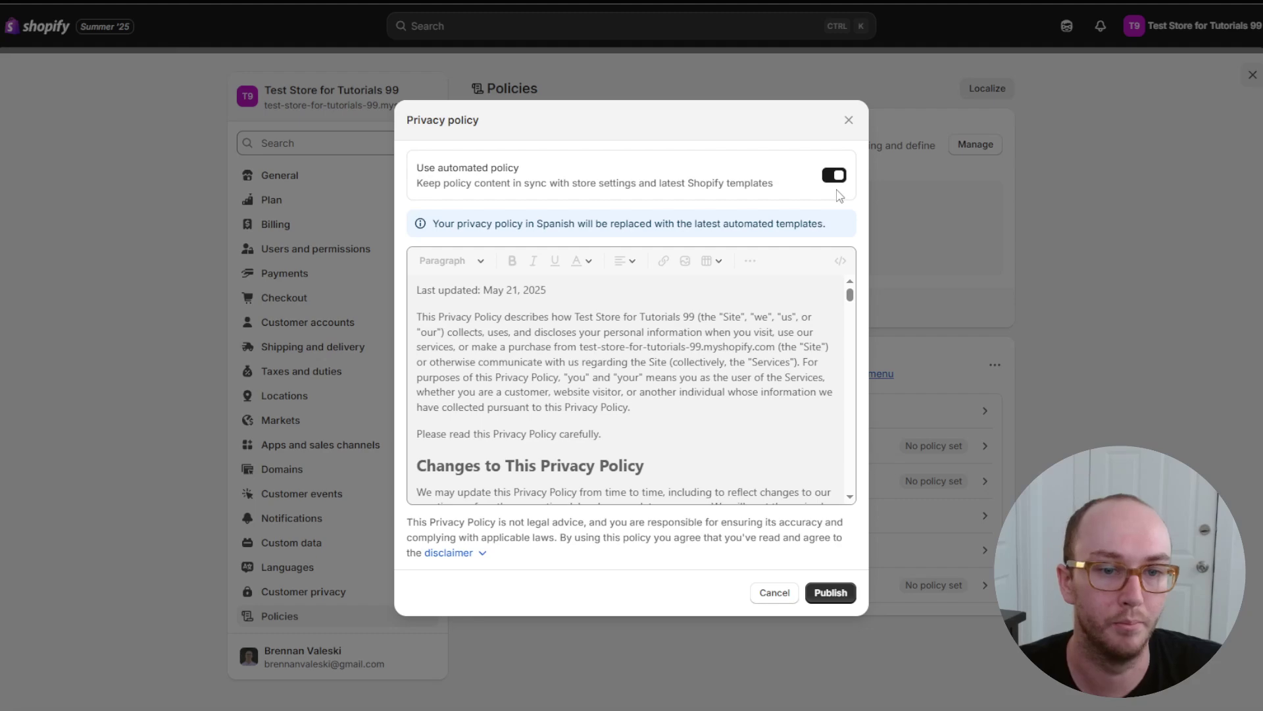
{"action": "left_click", "coordinate": [832, 594]}
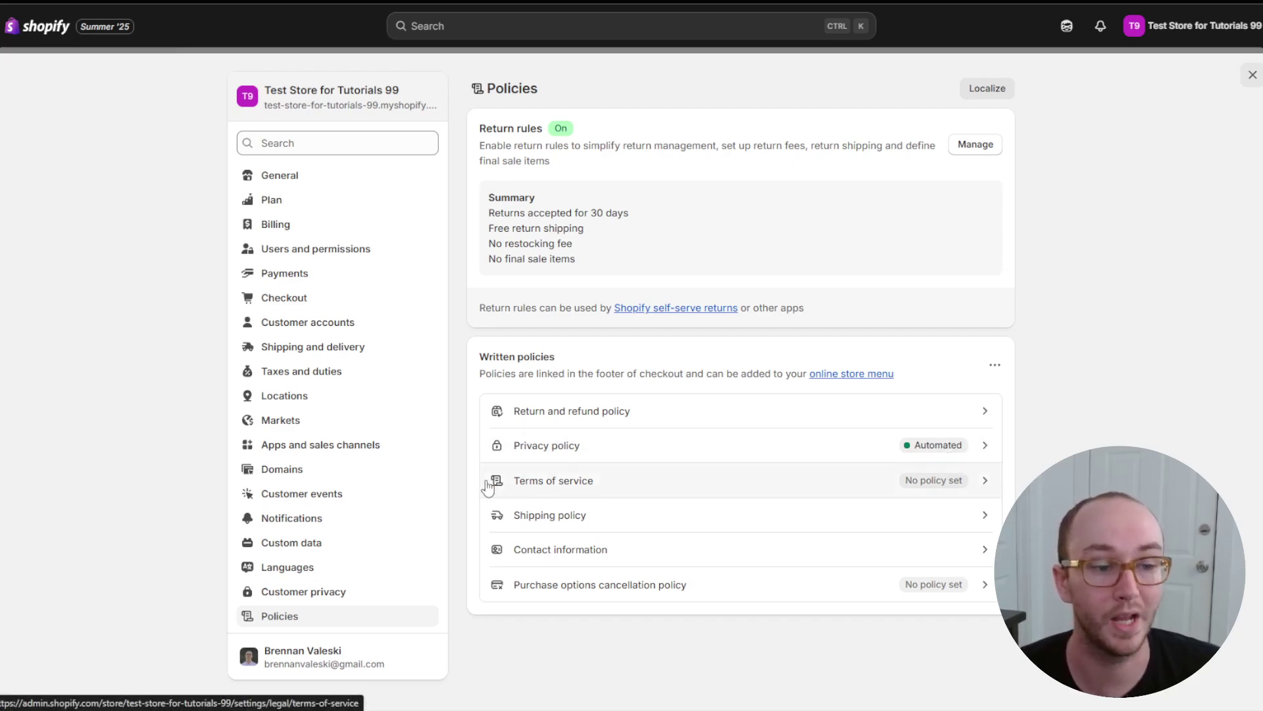
Insert the policy template into the Terms of service and check the business detail placeholders in Section 20
{"action": "left_click", "coordinate": [947, 486]}
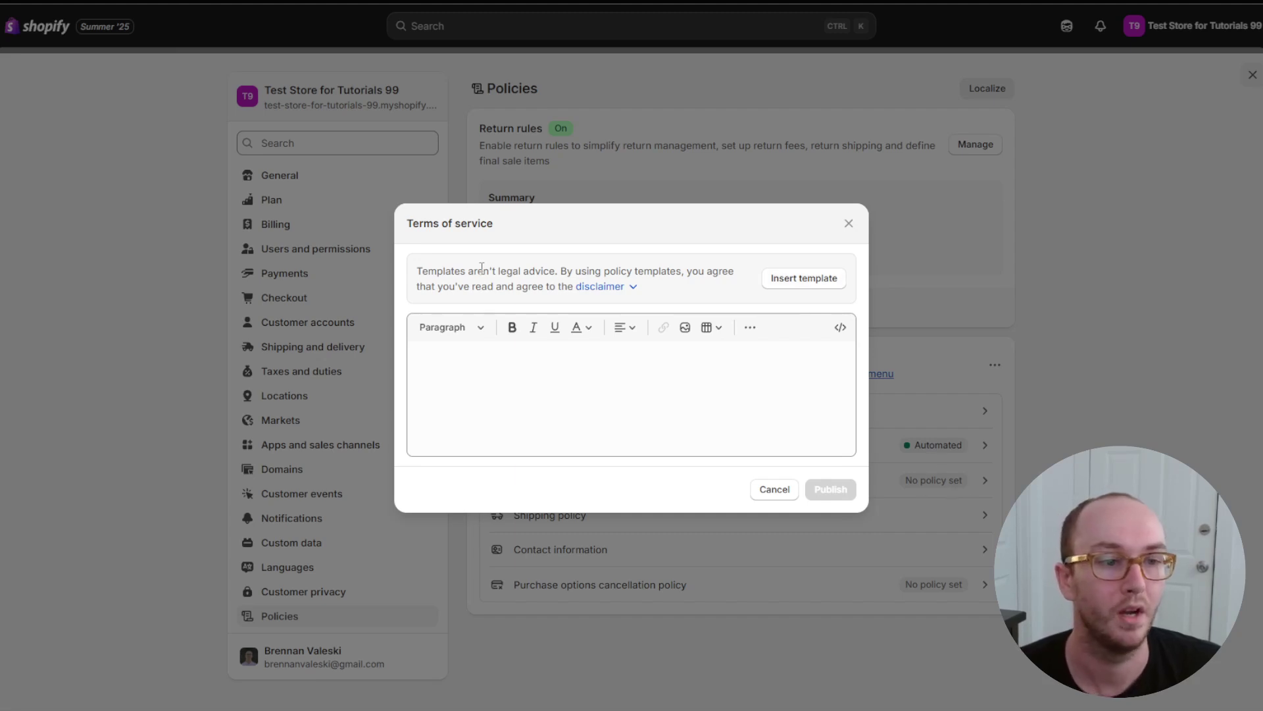
{"action": "left_click", "coordinate": [804, 278]}
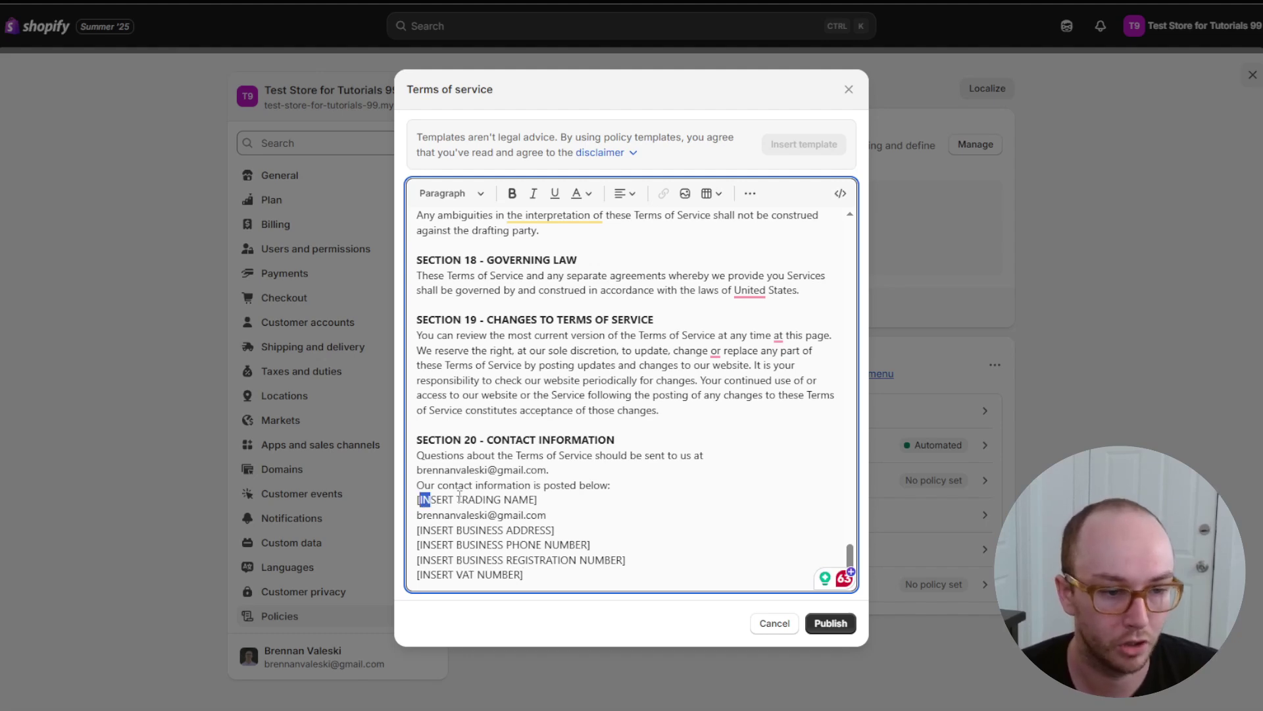
{"action": "left_click", "coordinate": [550, 504]}
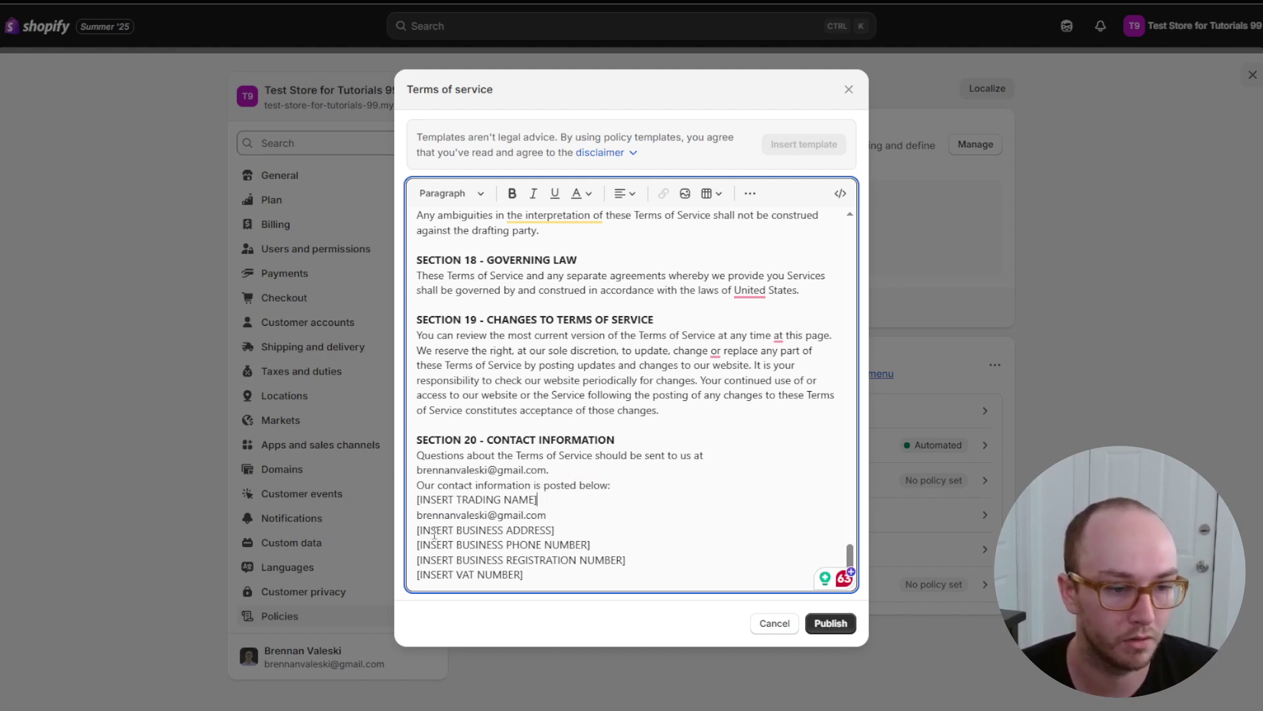
{"action": "left_click_drag", "start_coordinate": [417, 529], "coordinate": [639, 560]}
{"action": "left_click", "coordinate": [498, 539]}
{"action": "left_click", "coordinate": [678, 567]}
Review the Terms of service template from the overview through the numbered sections to the contact information placeholders
{"action": "scroll", "coordinate": [678, 566], "scroll_direction": "up", "scroll_amount": 3}
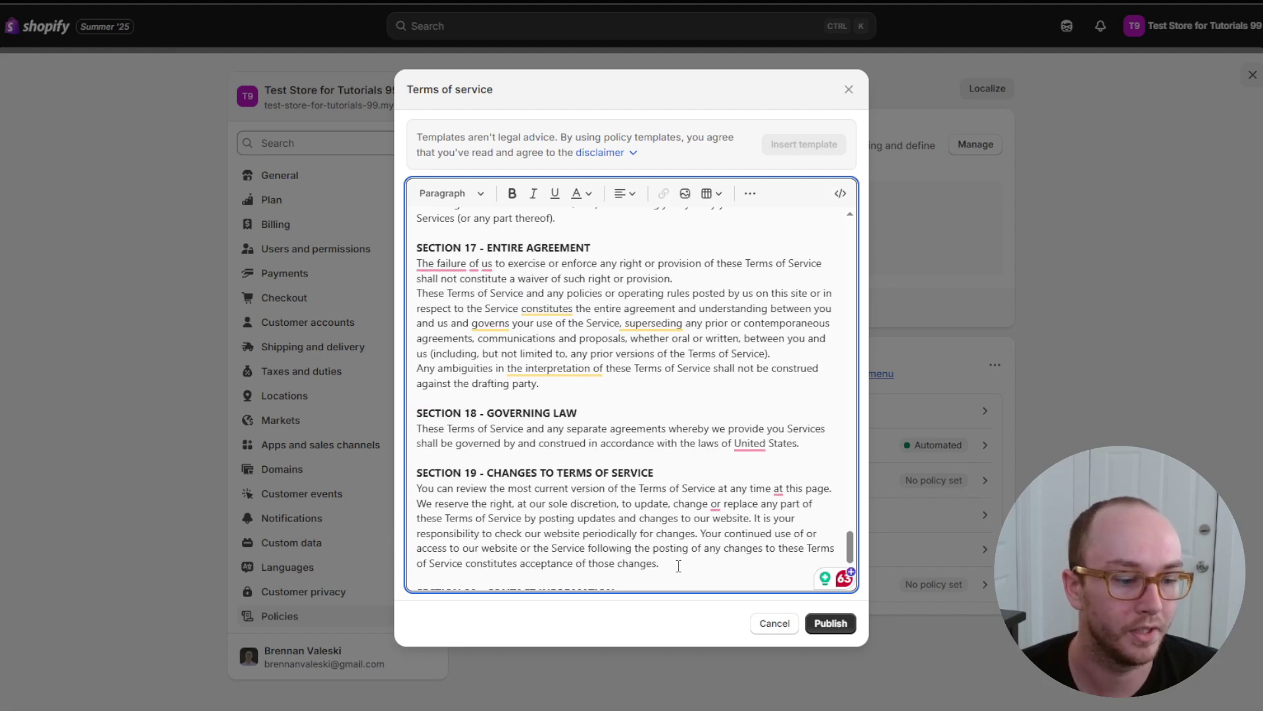
{"action": "scroll", "coordinate": [678, 566], "scroll_direction": "up", "scroll_amount": 5}
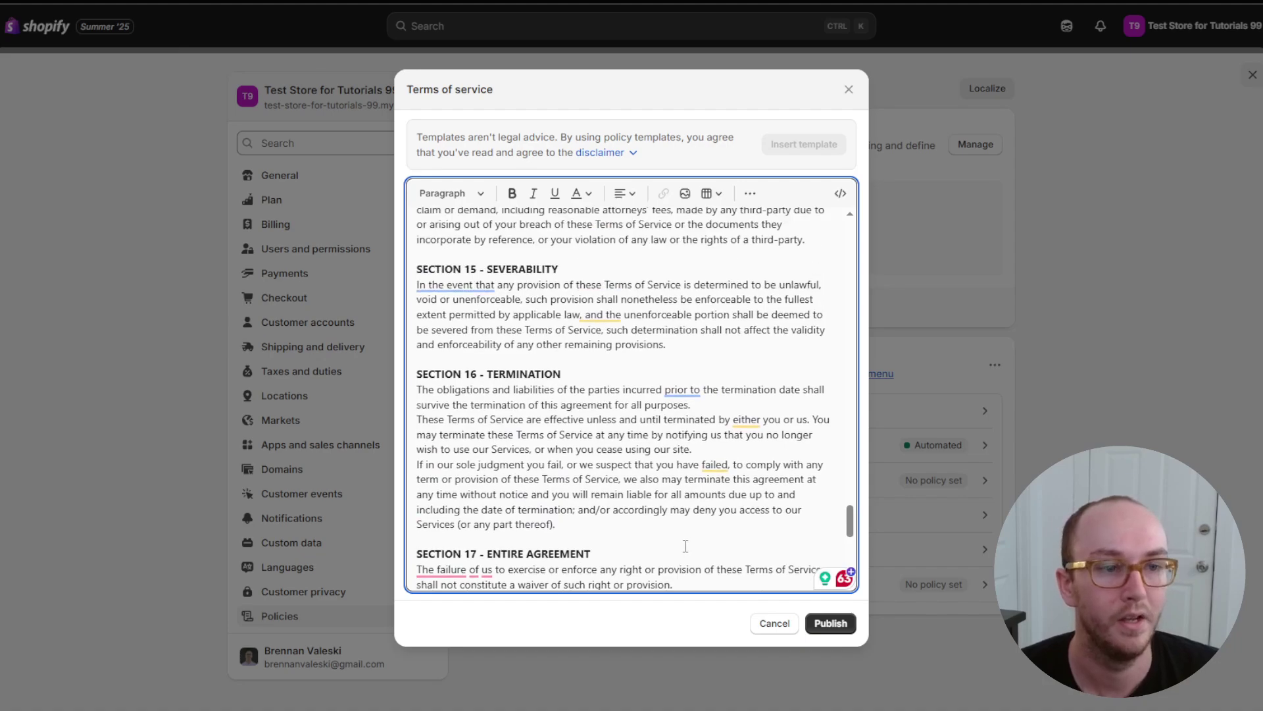
{"action": "scroll", "coordinate": [685, 546], "scroll_direction": "up", "scroll_amount": 10}
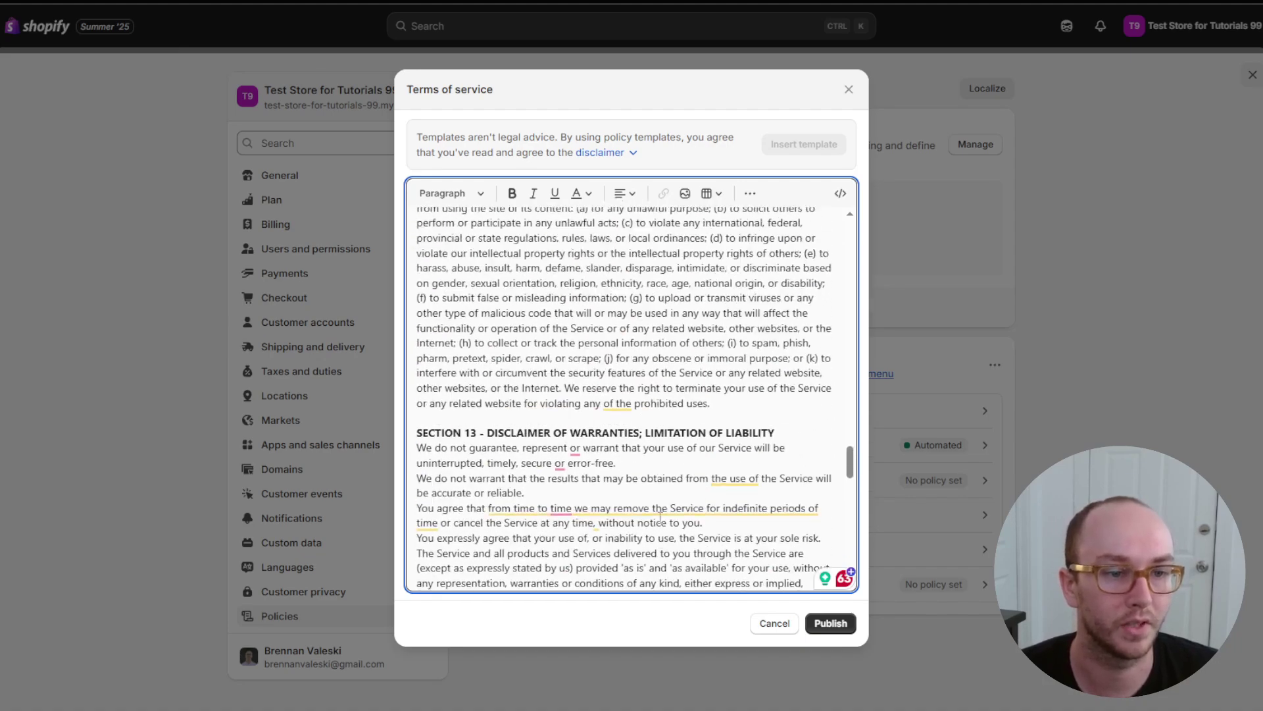
{"action": "scroll", "coordinate": [660, 518], "scroll_direction": "down", "scroll_amount": 20}
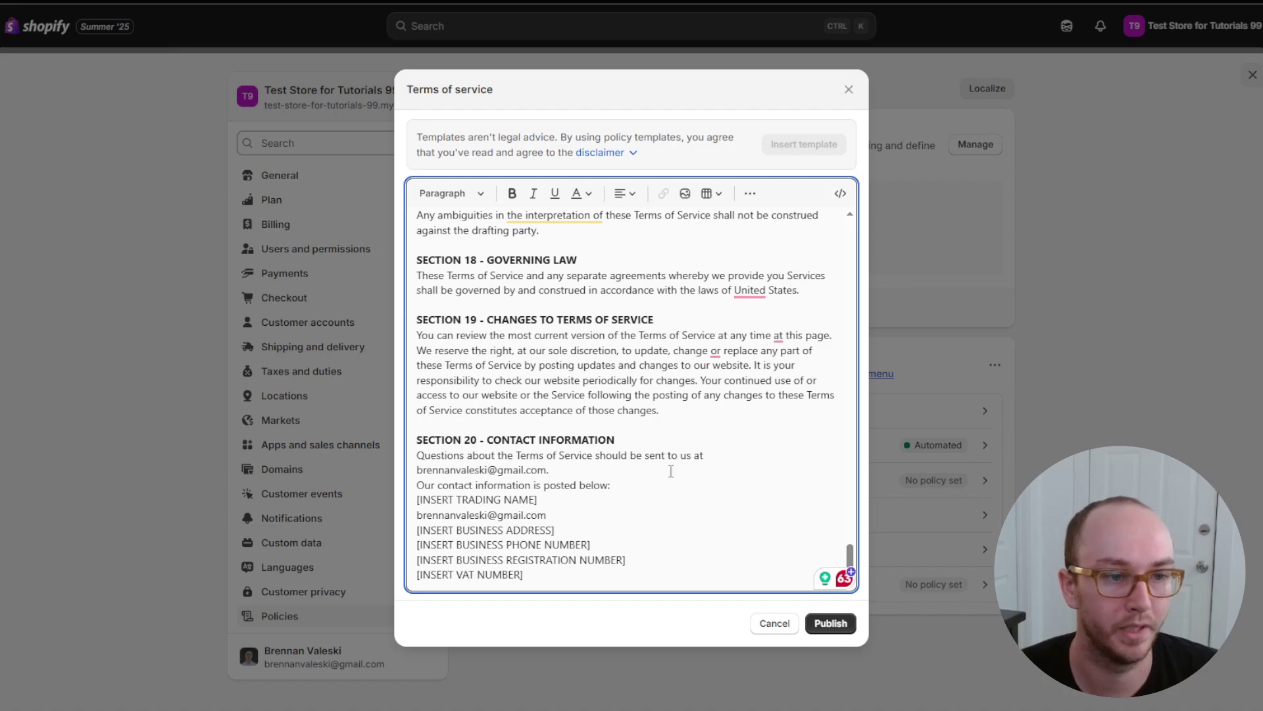
{"action": "scroll", "coordinate": [650, 464], "scroll_direction": "up", "scroll_amount": 20}
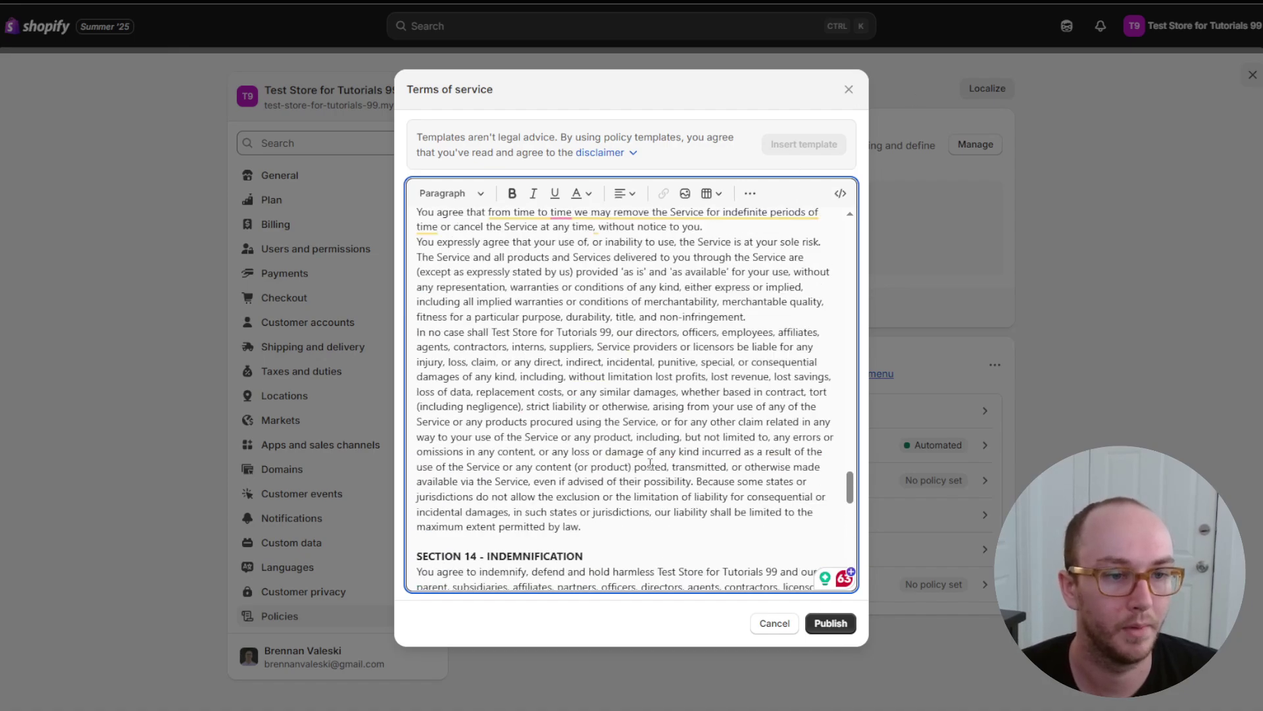
{"action": "scroll", "coordinate": [650, 464], "scroll_direction": "up", "scroll_amount": 3}
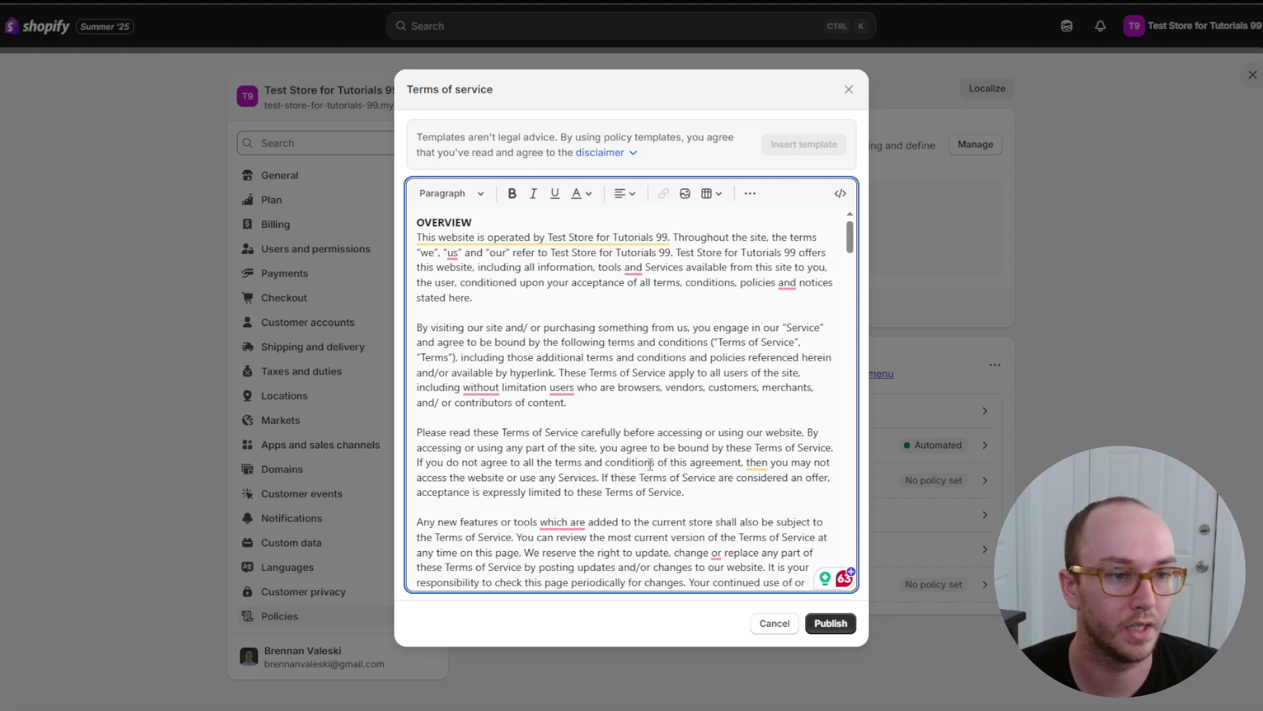
{"action": "mouse_move", "coordinate": [497, 251]}
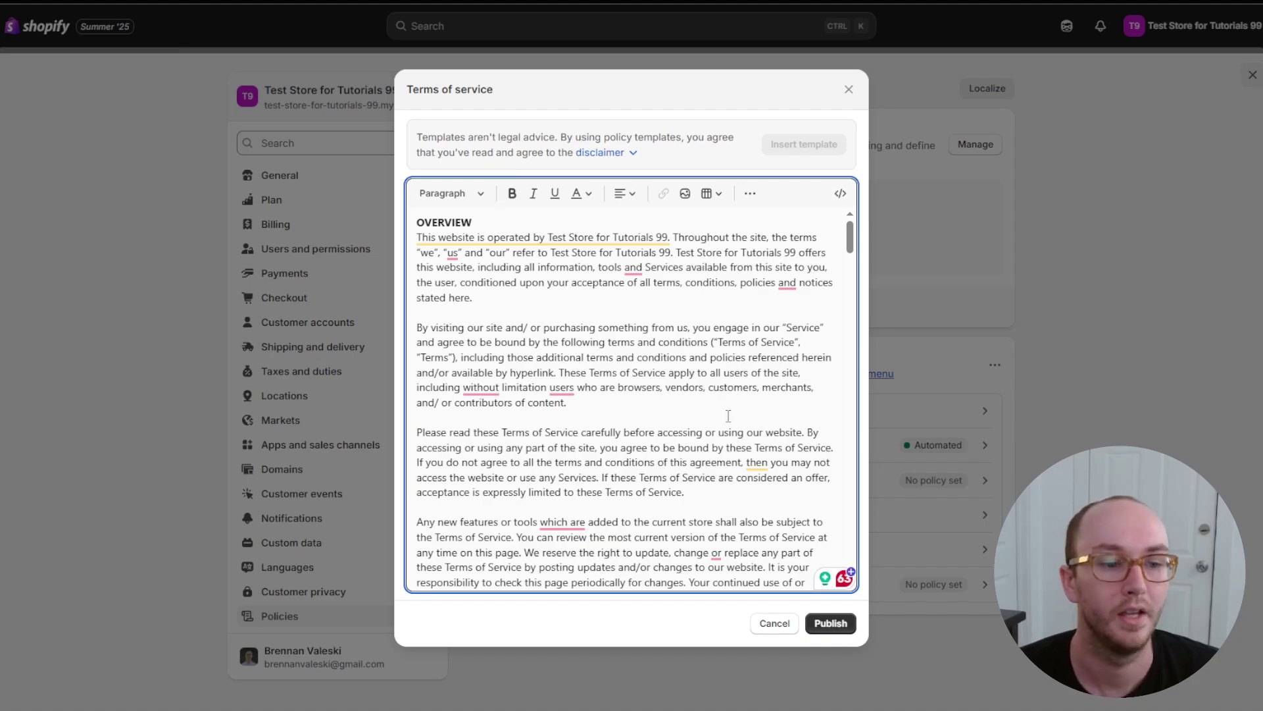
{"action": "scroll", "coordinate": [716, 332], "scroll_direction": "down", "scroll_amount": 20}
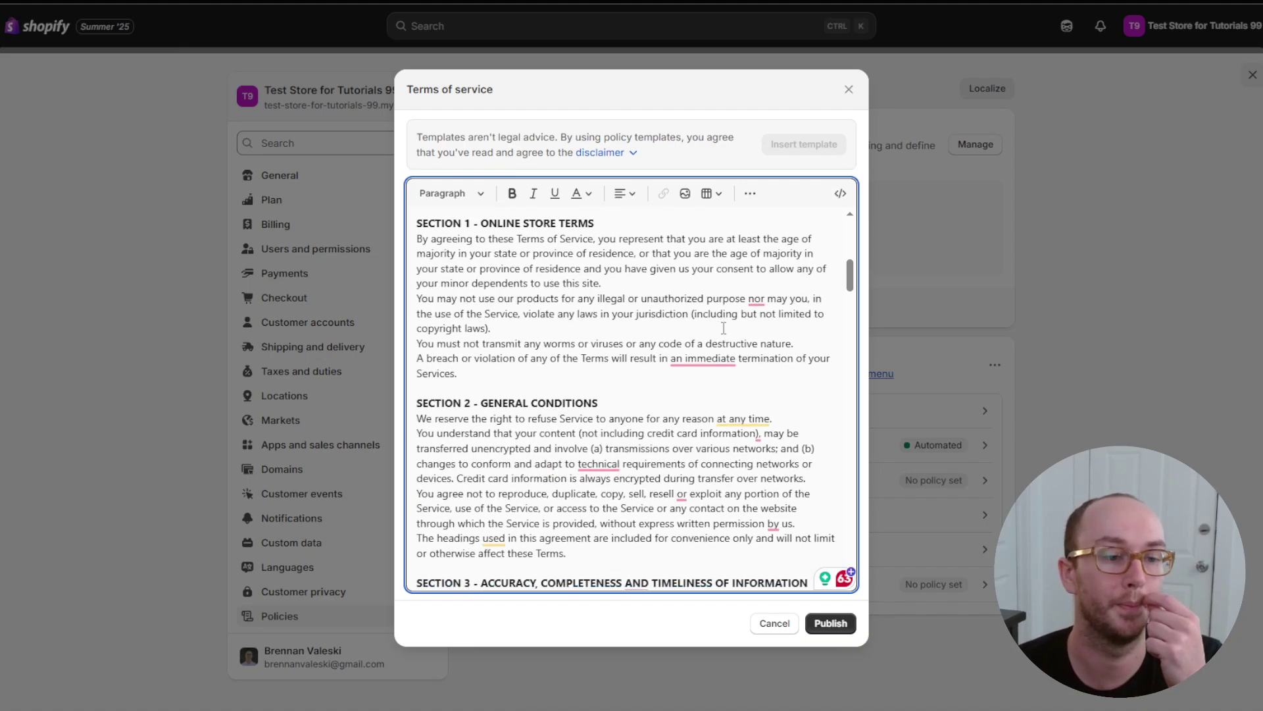
{"action": "scroll", "coordinate": [724, 322], "scroll_direction": "down", "scroll_amount": 10}
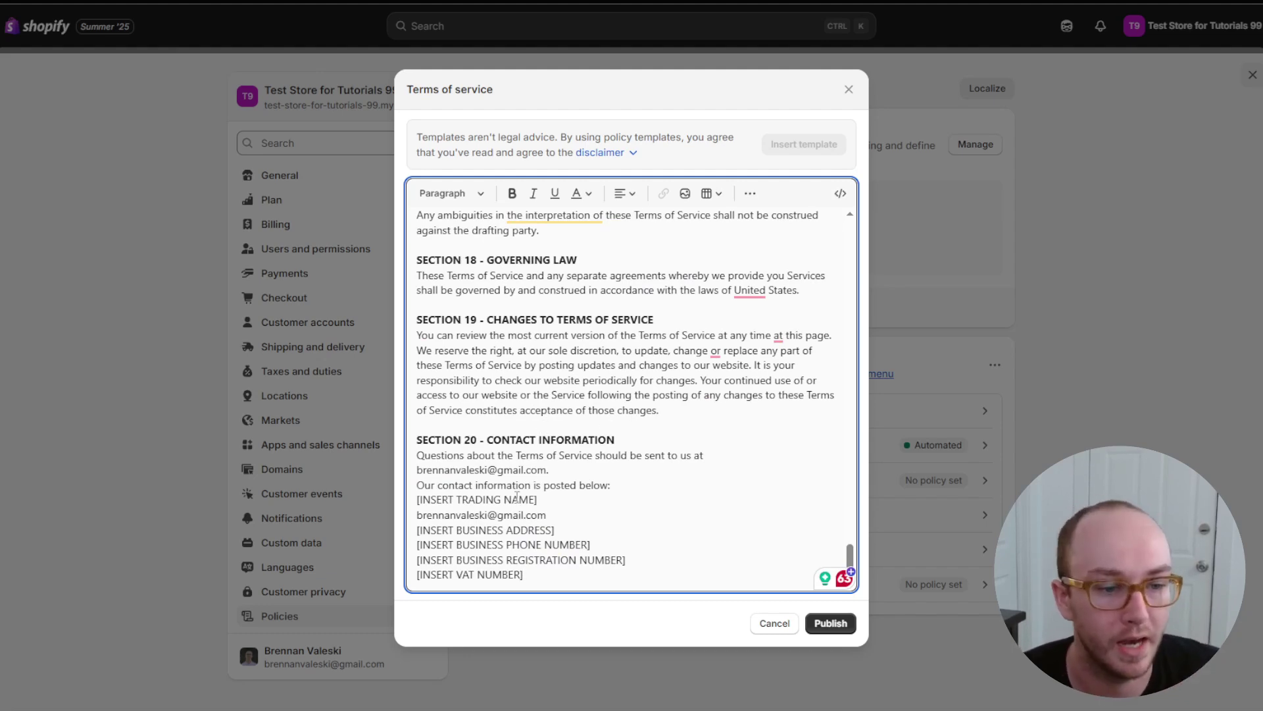
{"action": "left_click_drag", "start_coordinate": [539, 570], "coordinate": [418, 529]}
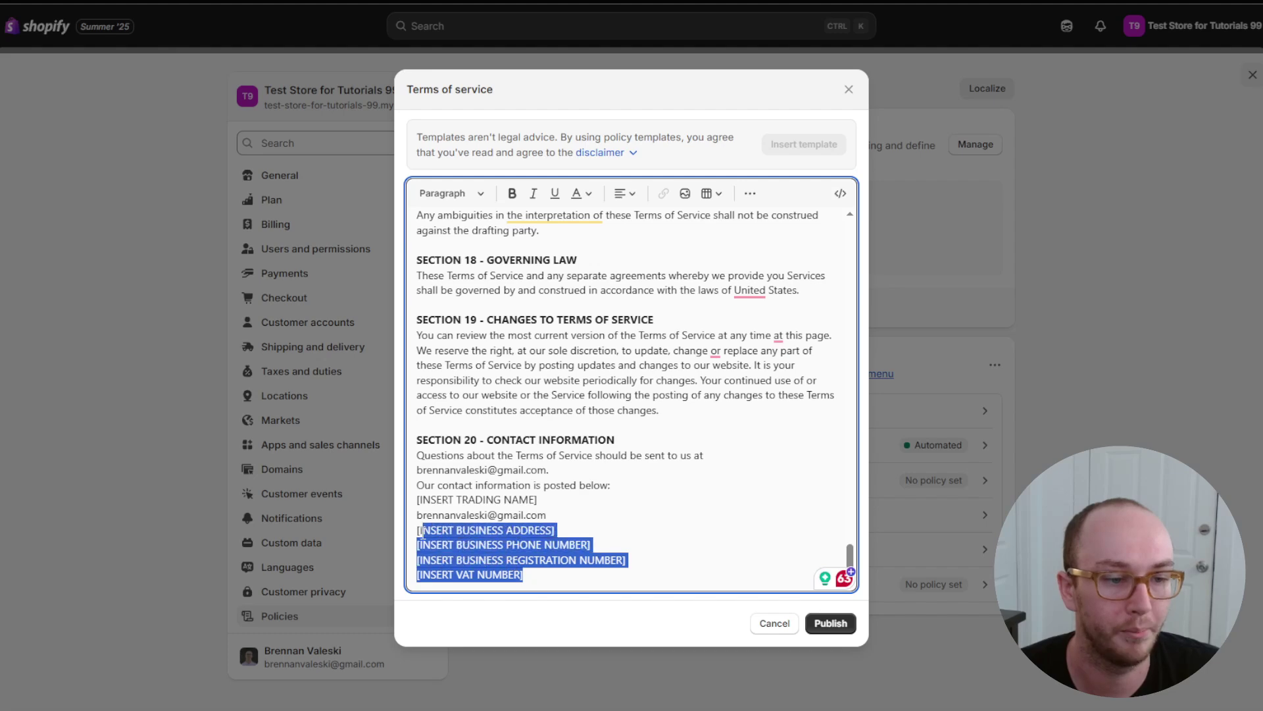
{"action": "left_click", "coordinate": [448, 544]}
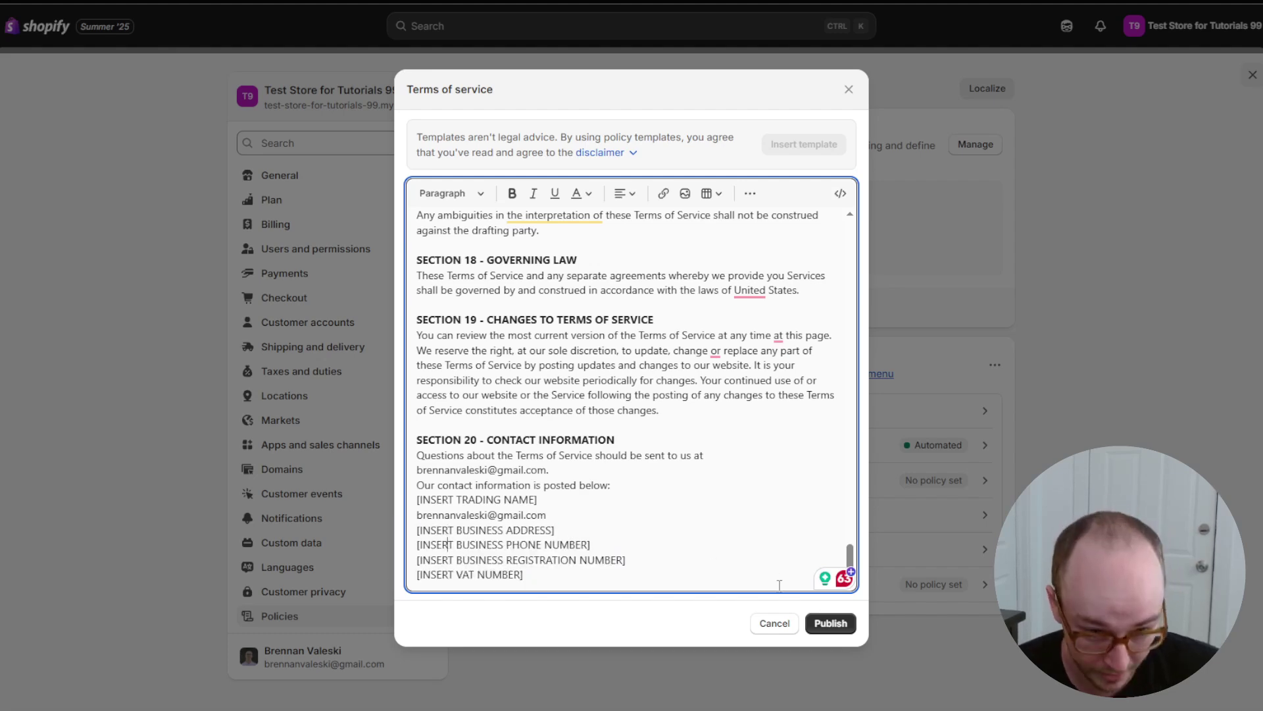
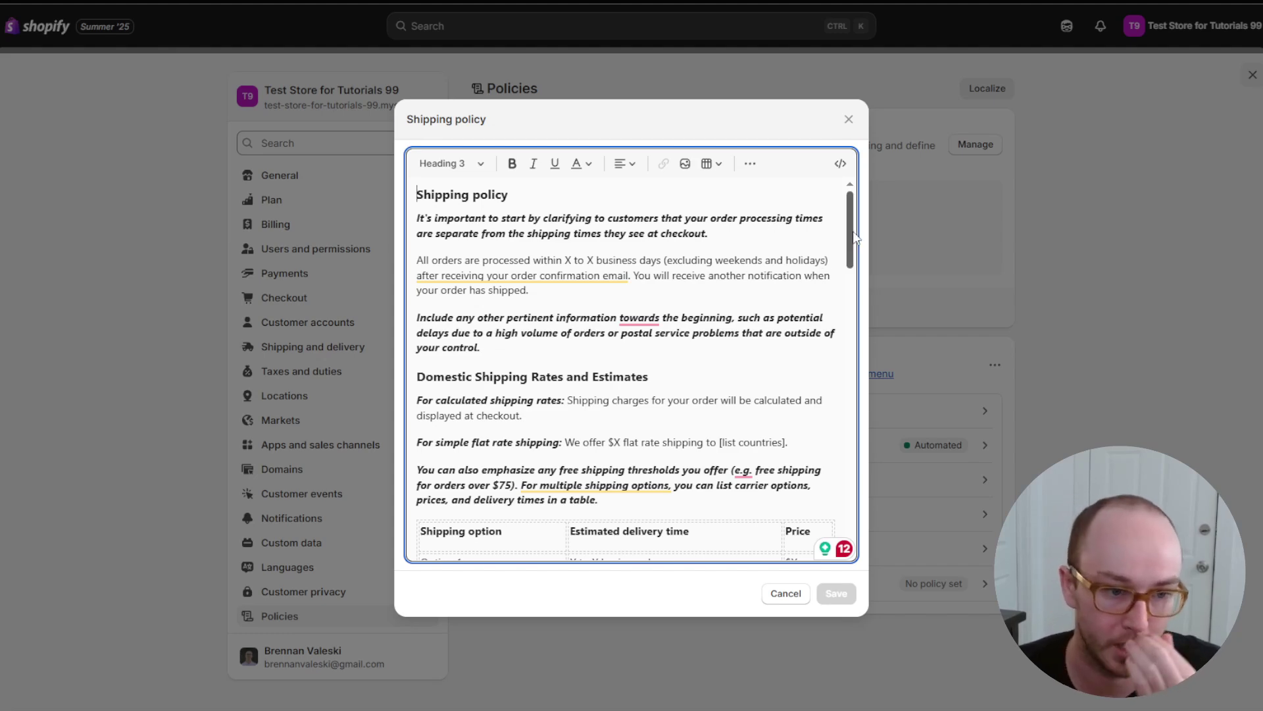
Read the Shipping policy template from the processing times through refunds, returns and exchanges, and save the policy
{"action": "mouse_move", "coordinate": [851, 227]}
{"action": "left_mouse_down"}
{"action": "mouse_move", "coordinate": [848, 275]}
{"action": "mouse_move", "coordinate": [849, 239]}
{"action": "left_mouse_up"}
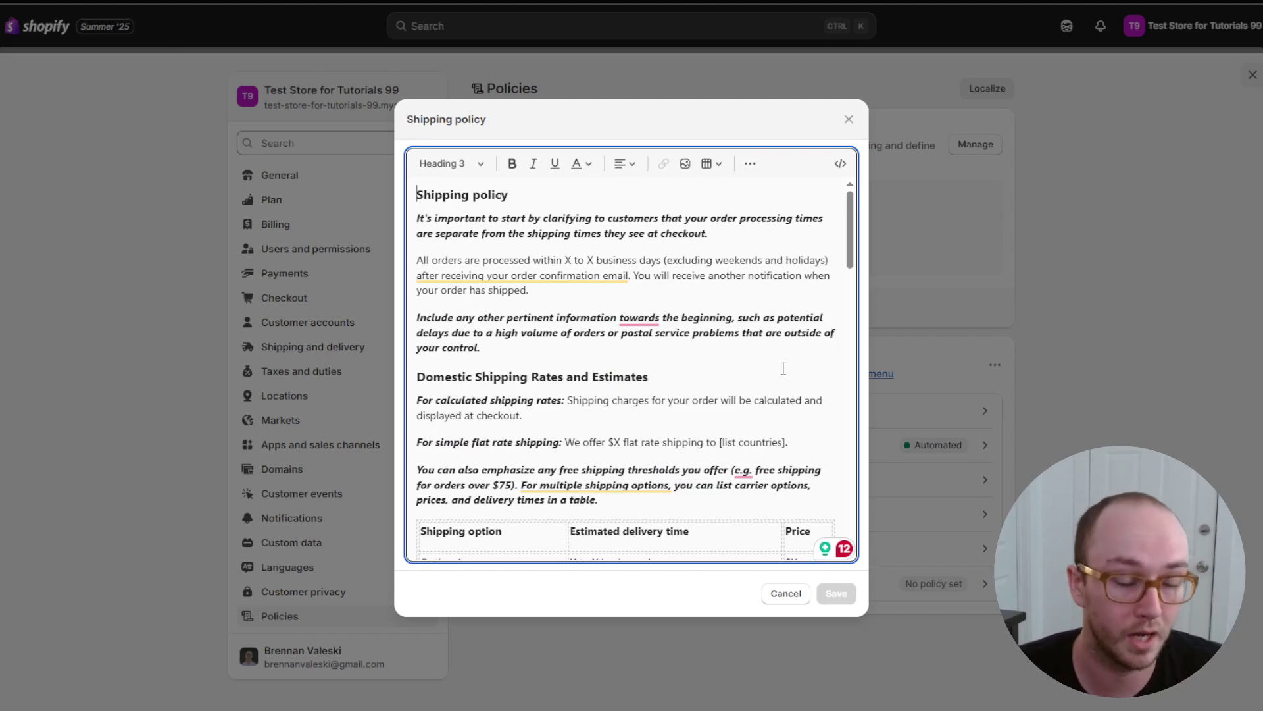
{"action": "left_click_drag", "start_coordinate": [853, 247], "coordinate": [852, 279]}
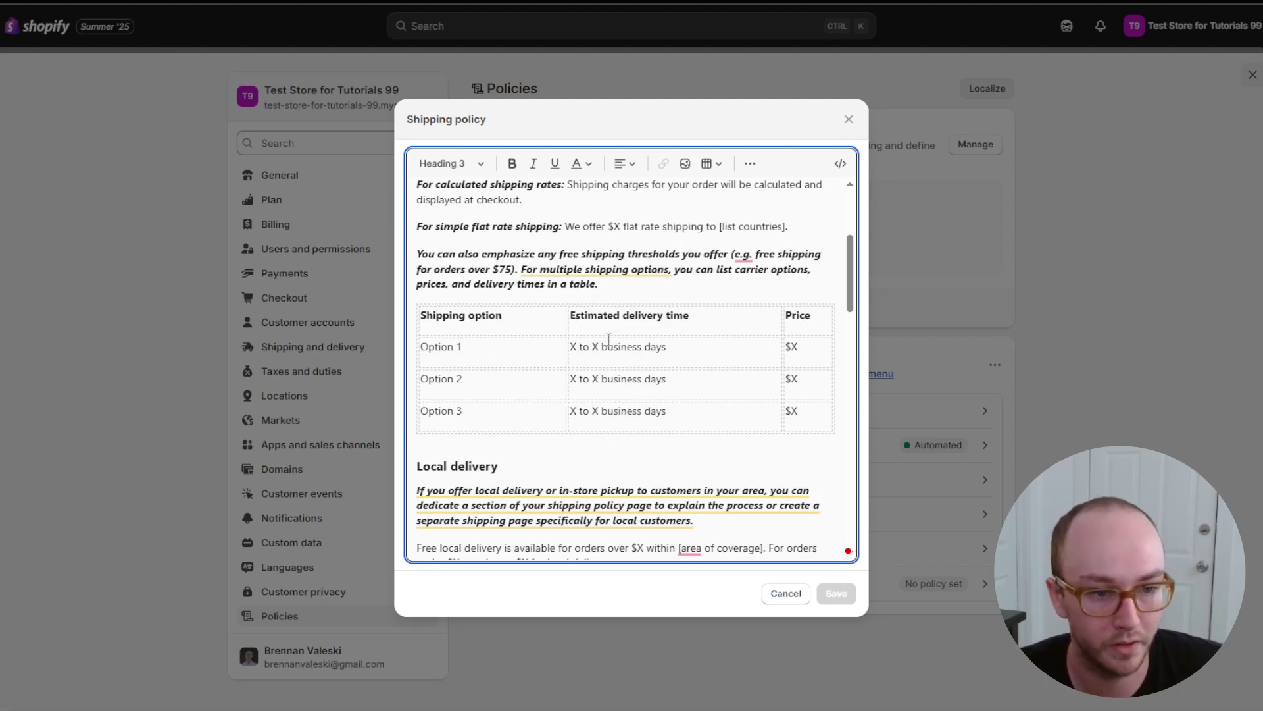
{"action": "scroll", "coordinate": [724, 376], "scroll_direction": "down", "scroll_amount": 3}
{"action": "scroll", "coordinate": [724, 376], "scroll_direction": "down", "scroll_amount": 10}
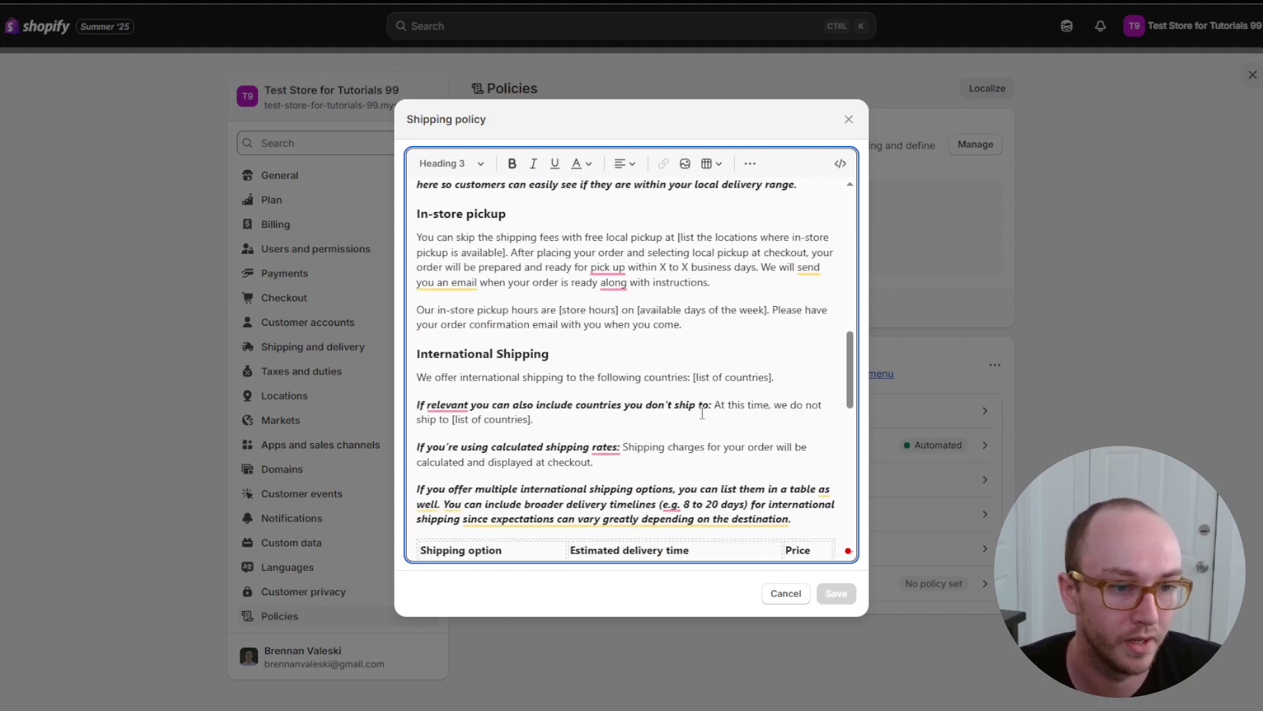
{"action": "scroll", "coordinate": [699, 416], "scroll_direction": "down", "scroll_amount": 5}
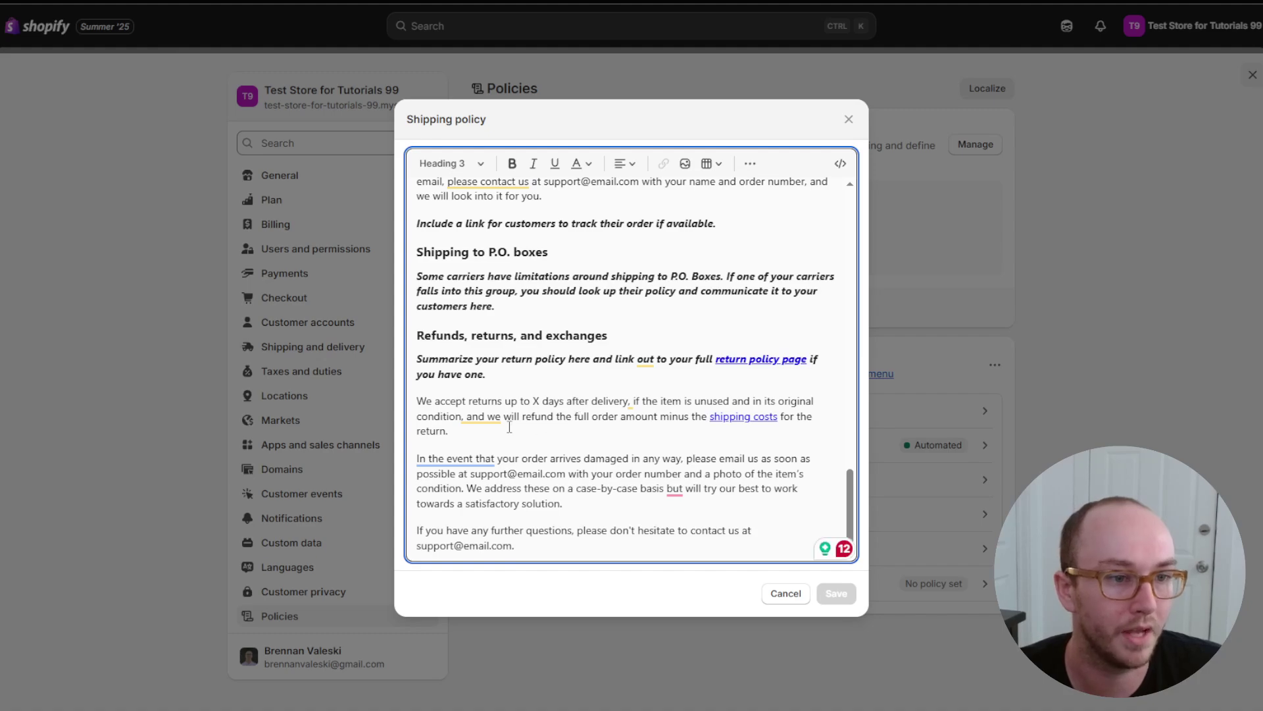
{"action": "scroll", "coordinate": [608, 442], "scroll_direction": "up", "scroll_amount": 15}
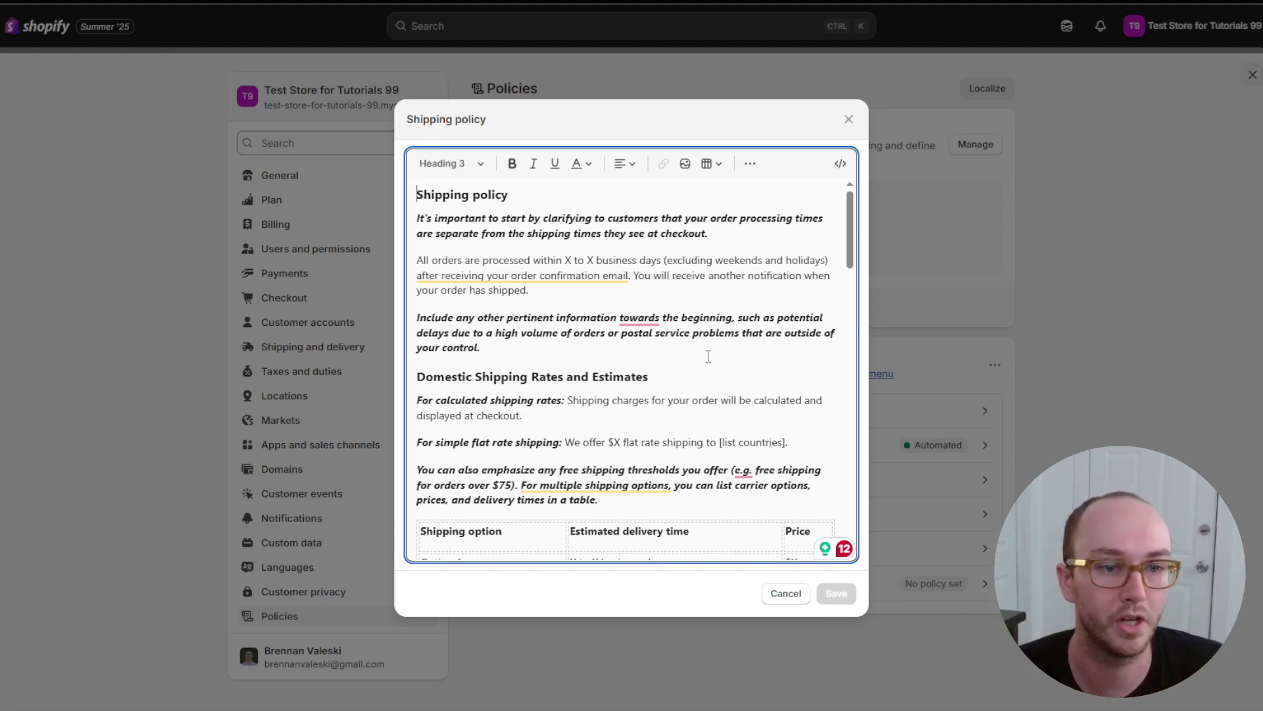
{"action": "left_click", "coordinate": [849, 119]}
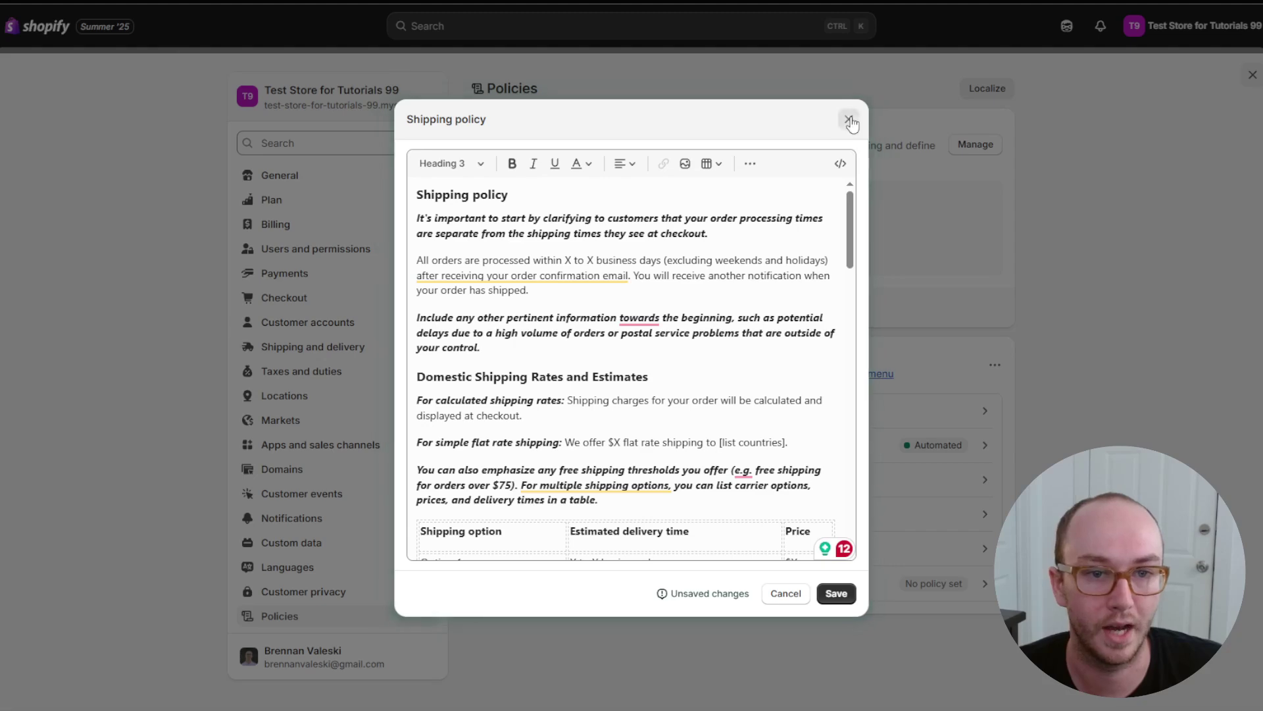
{"action": "left_click", "coordinate": [833, 594]}
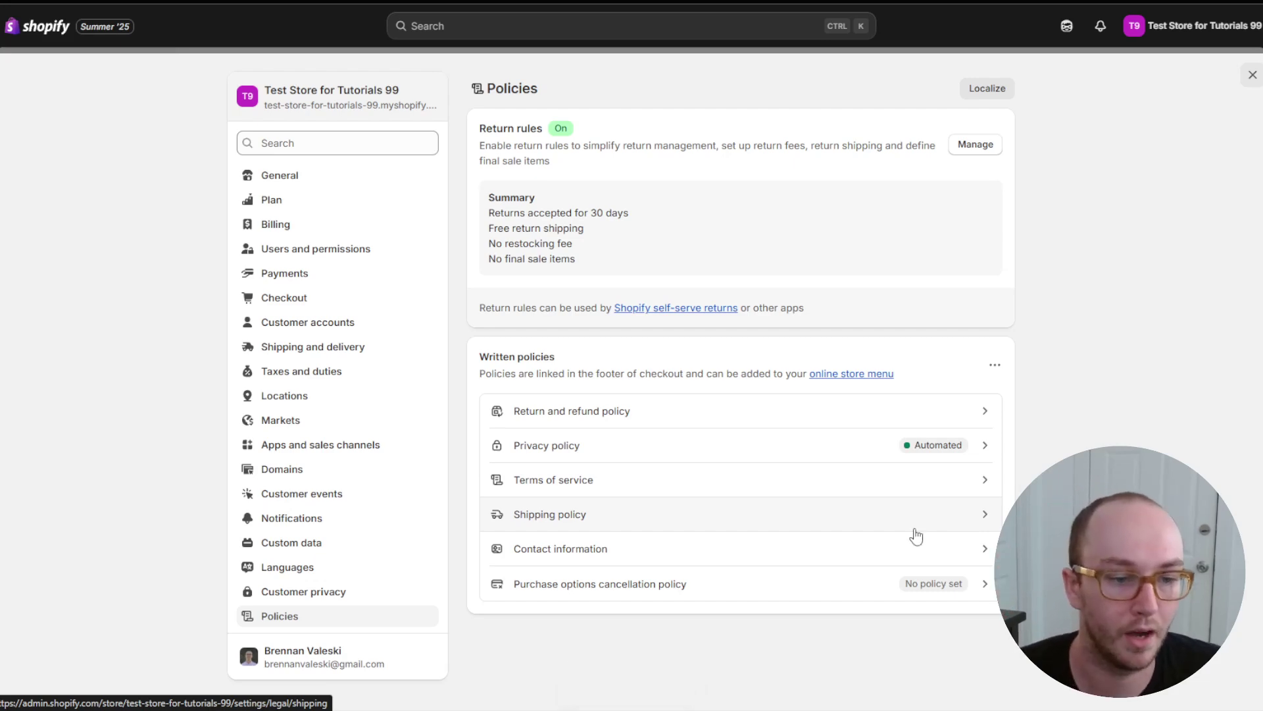
Read the European Union requirement in the Contact information policy, insert the template and save it
{"action": "left_click", "coordinate": [976, 556]}
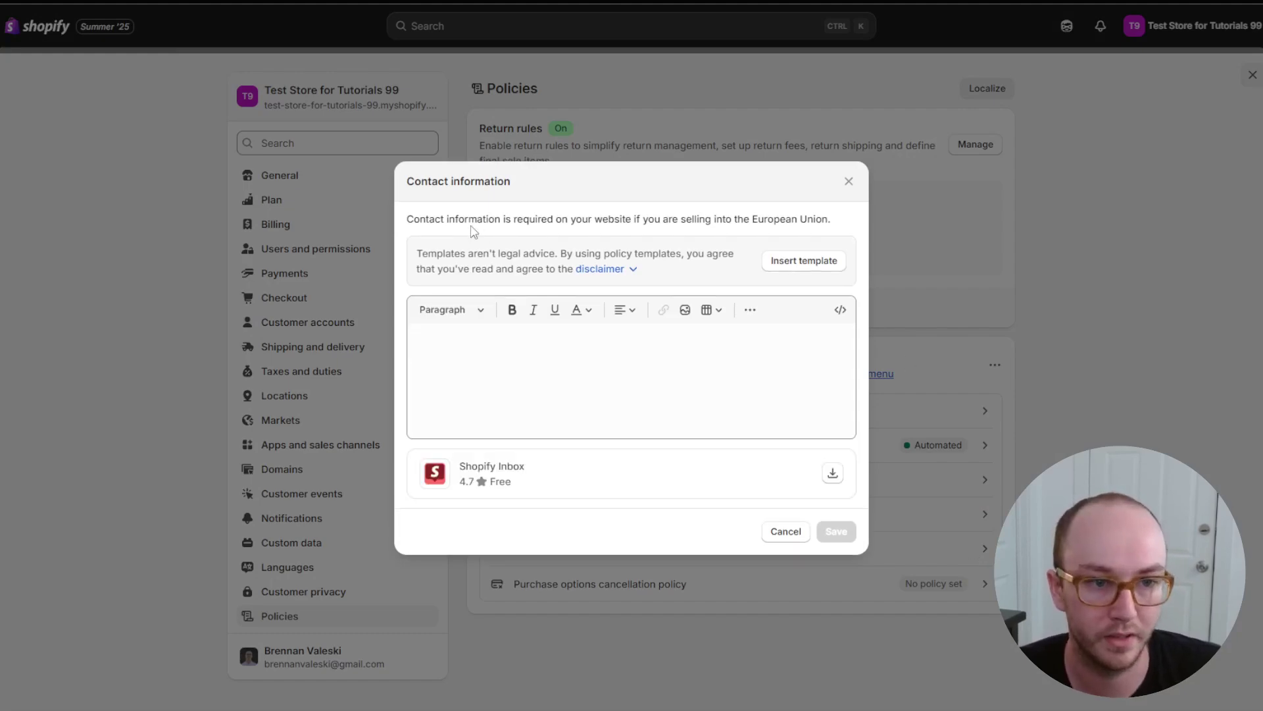
{"action": "left_click_drag", "start_coordinate": [414, 220], "coordinate": [758, 220]}
{"action": "left_click", "coordinate": [839, 223]}
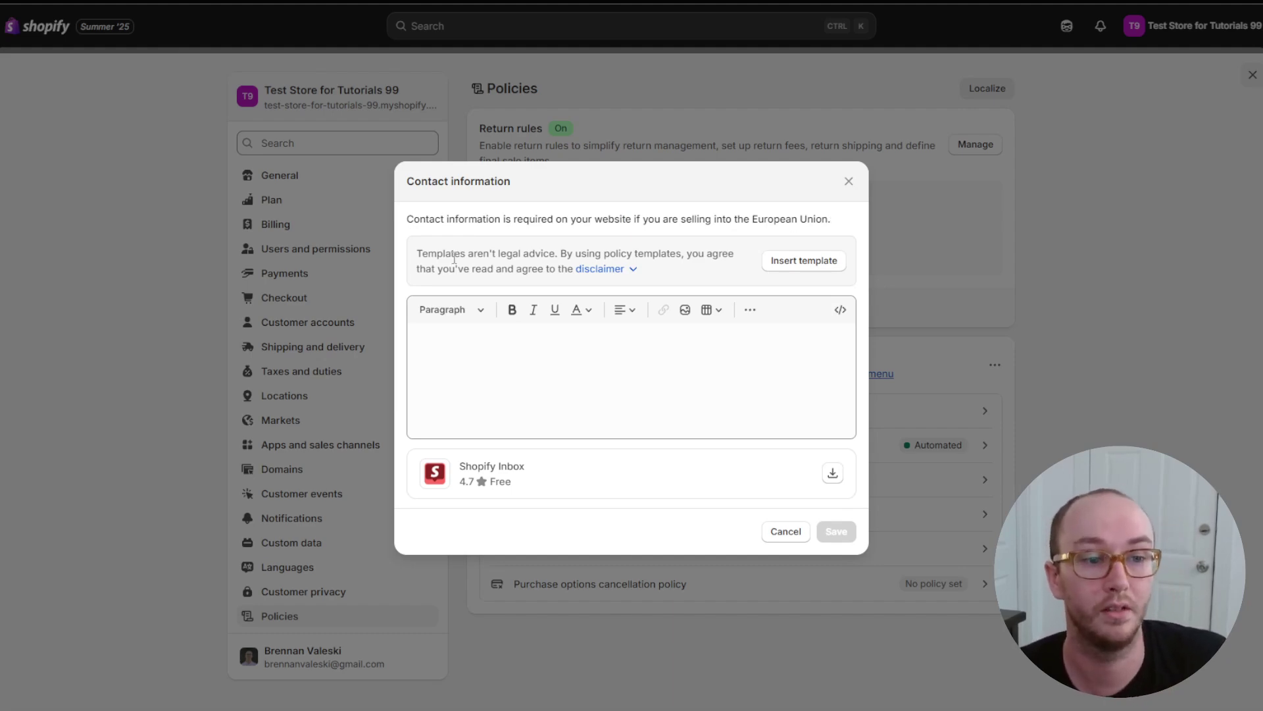
{"action": "left_click", "coordinate": [806, 261]}
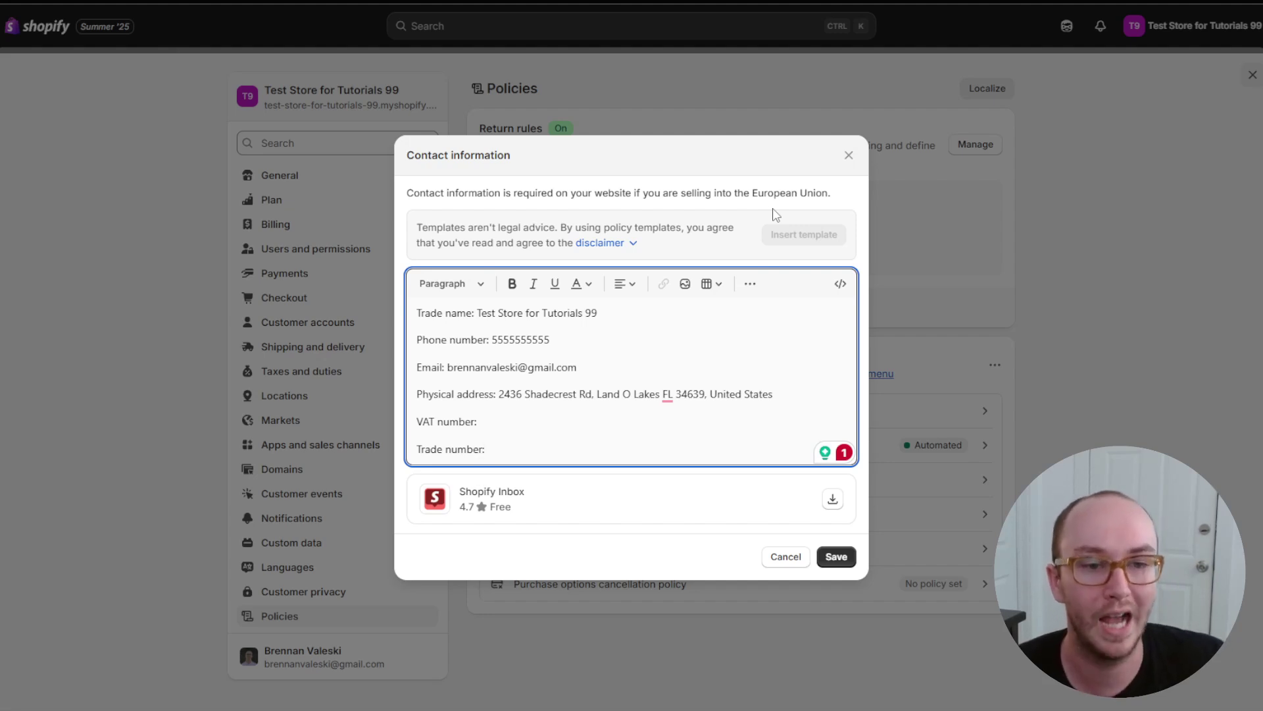
{"action": "left_click", "coordinate": [777, 209]}
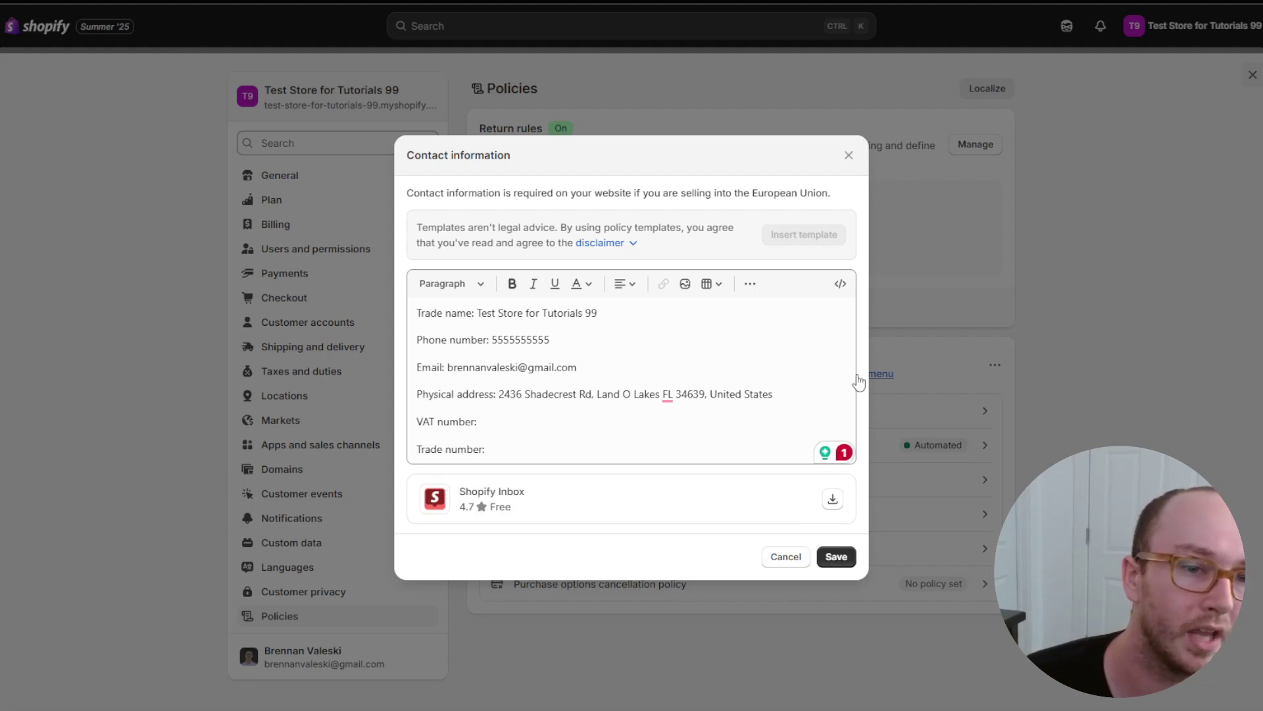
{"action": "left_click", "coordinate": [848, 157]}
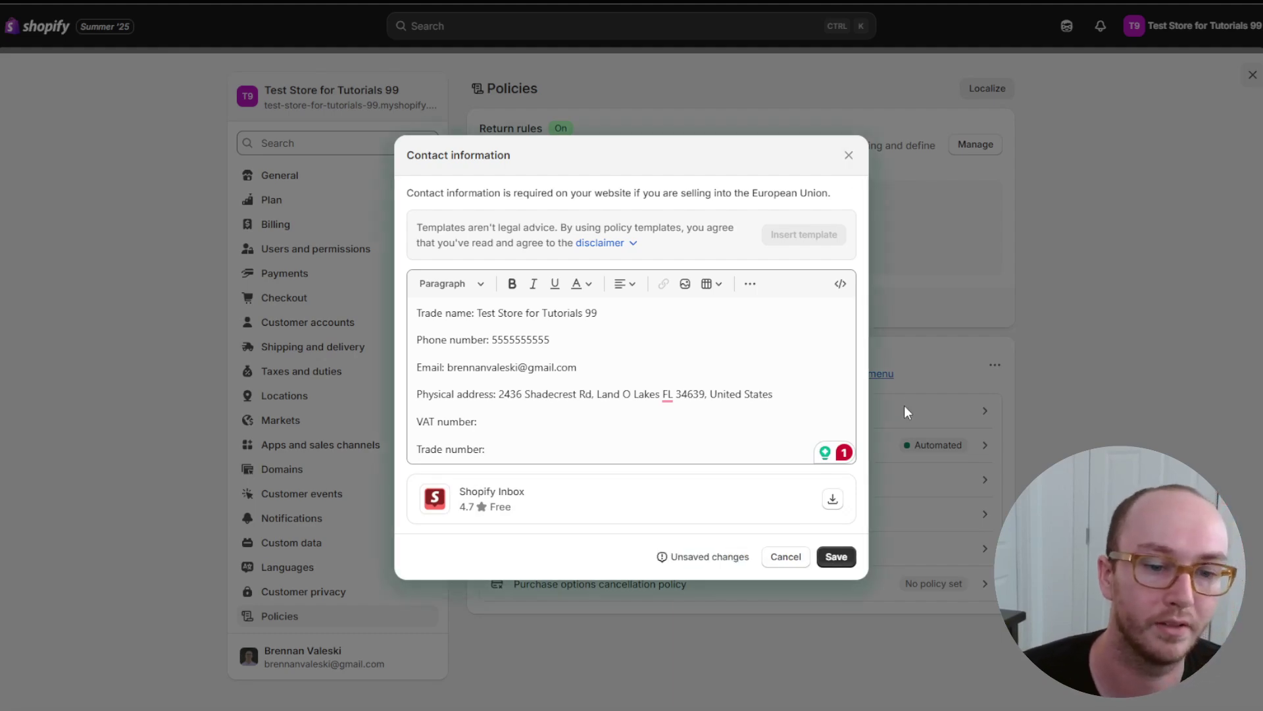
{"action": "left_click", "coordinate": [836, 557]}
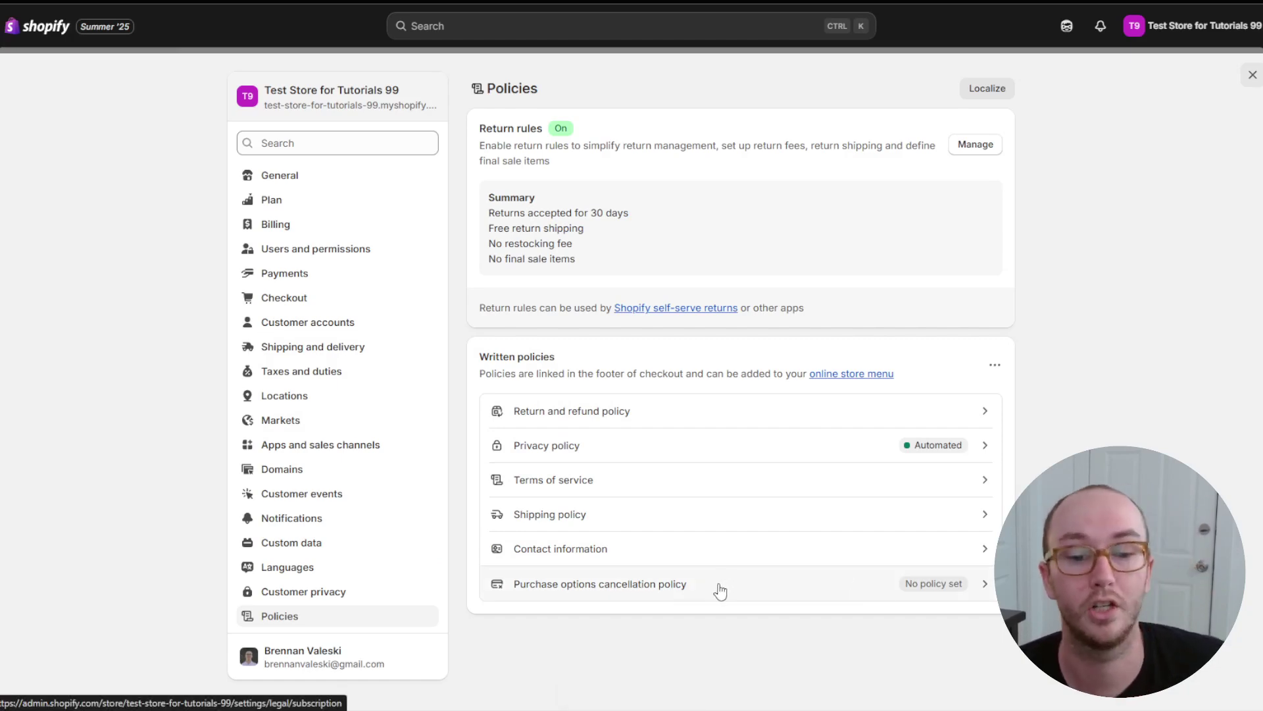
Insert the template into the Purchase options cancellation policy and publish it after reading the subscriptions, pre-orders and try before you buy sections
{"action": "left_click", "coordinate": [952, 585]}
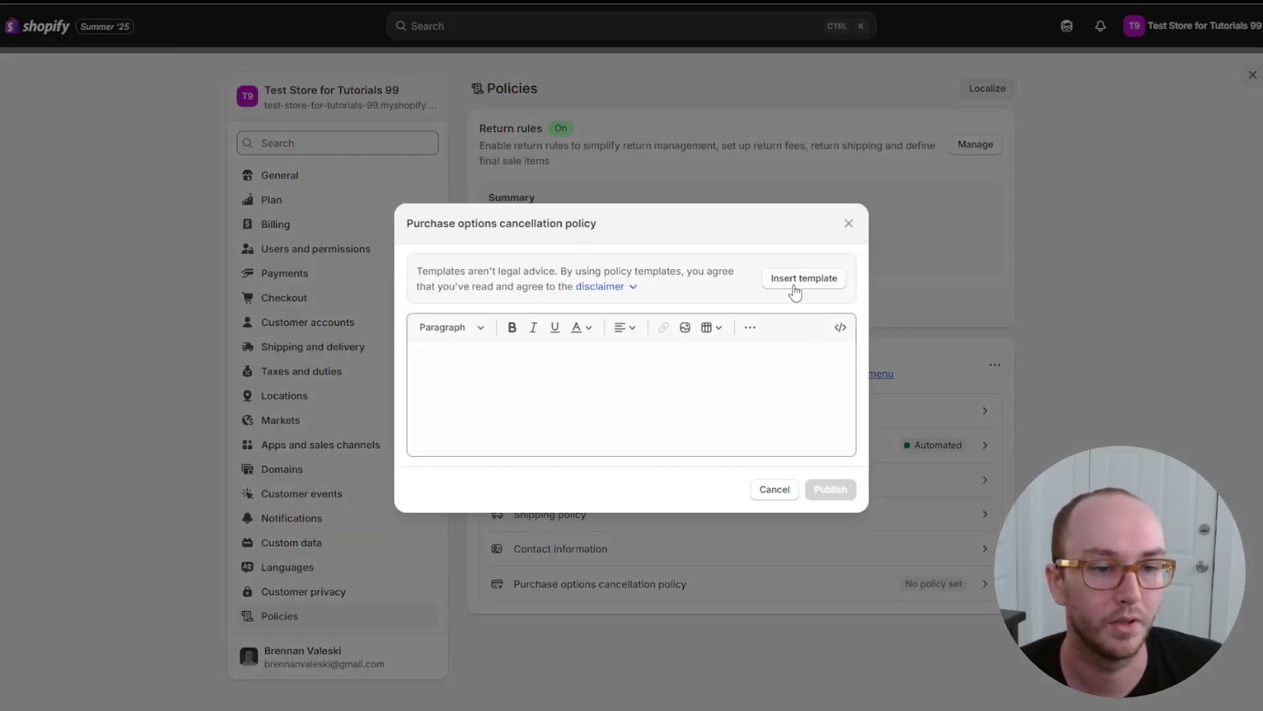
{"action": "left_click", "coordinate": [795, 279]}
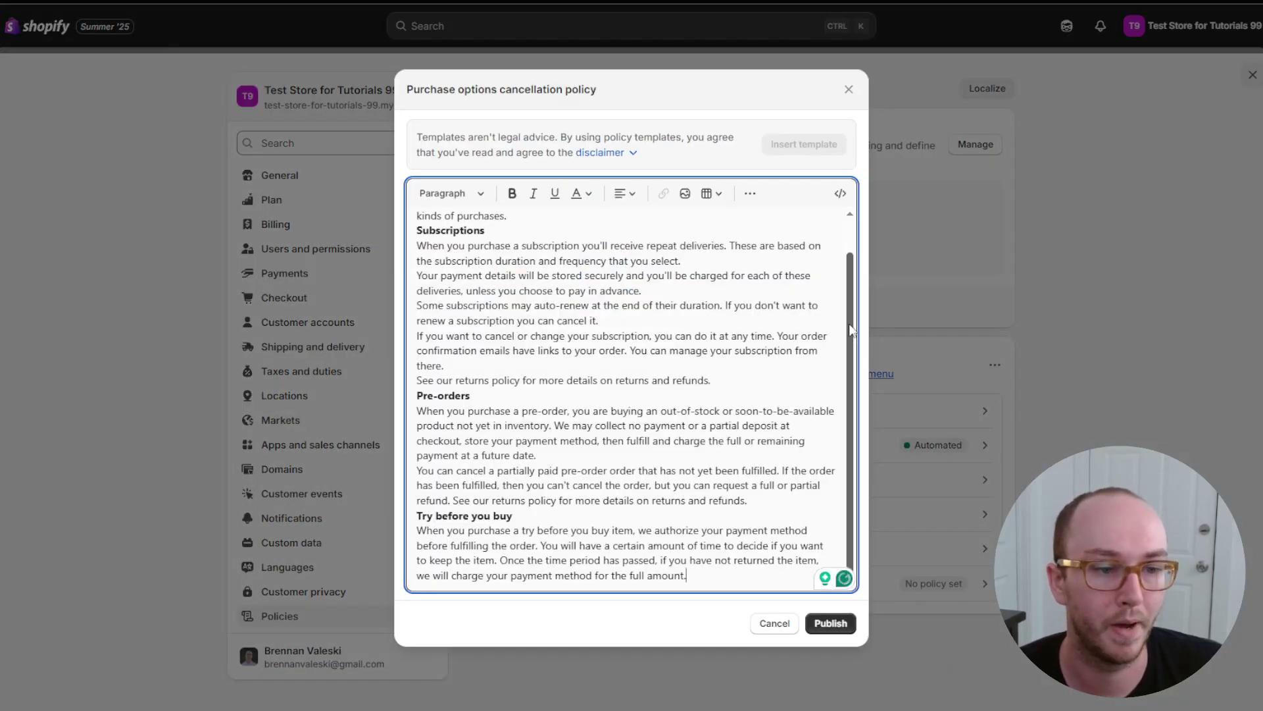
{"action": "scroll", "coordinate": [847, 266], "scroll_direction": "up", "scroll_amount": 1}
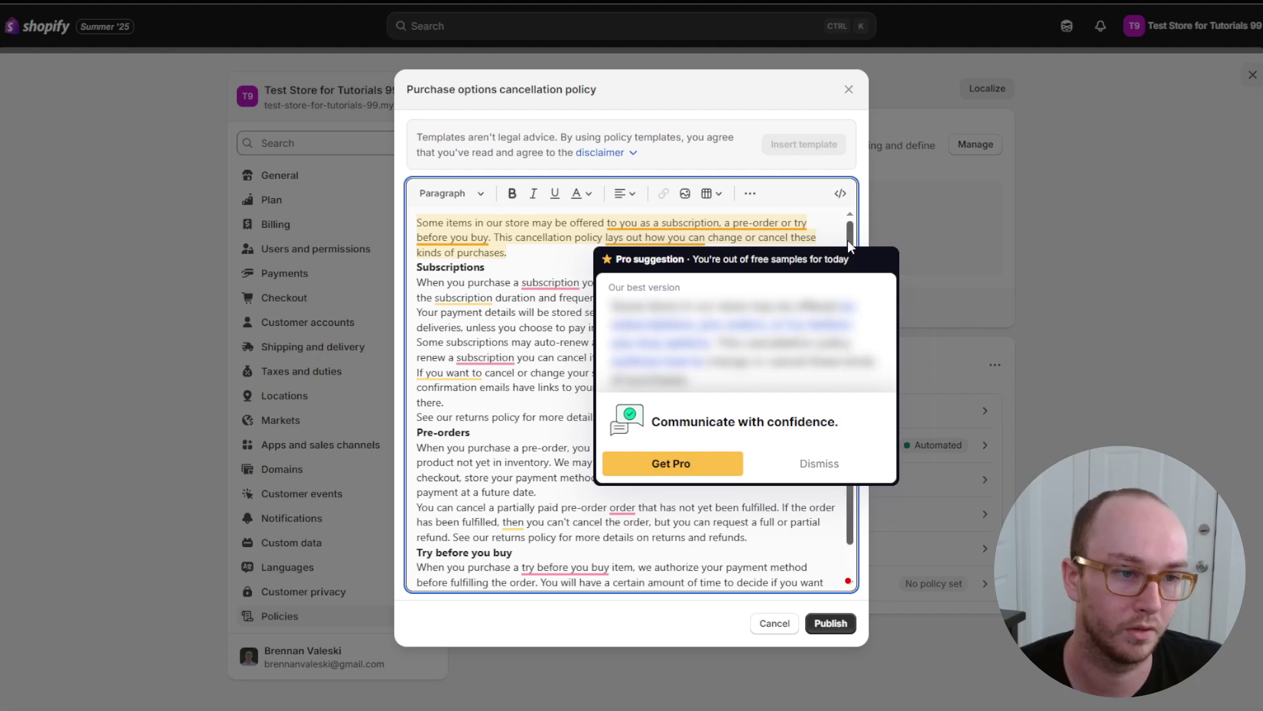
{"action": "scroll", "coordinate": [849, 243], "scroll_direction": "down", "scroll_amount": 2}
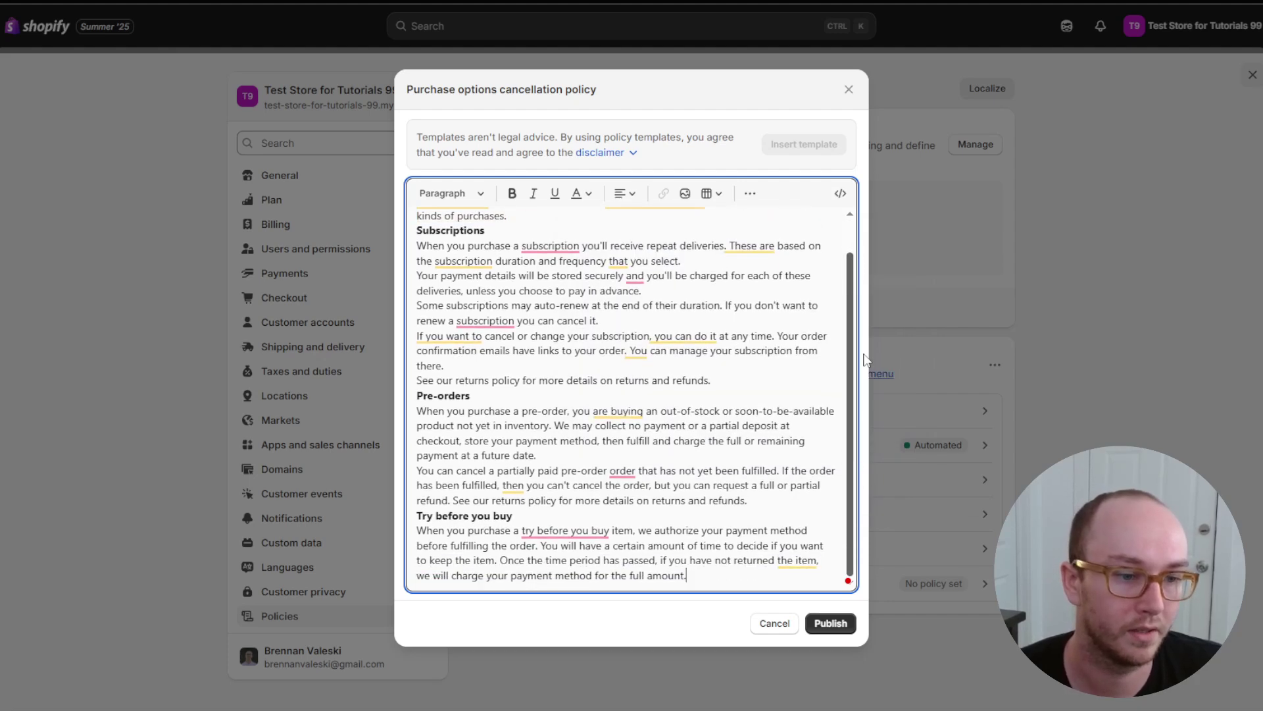
{"action": "scroll", "coordinate": [805, 394], "scroll_direction": "up", "scroll_amount": 1}
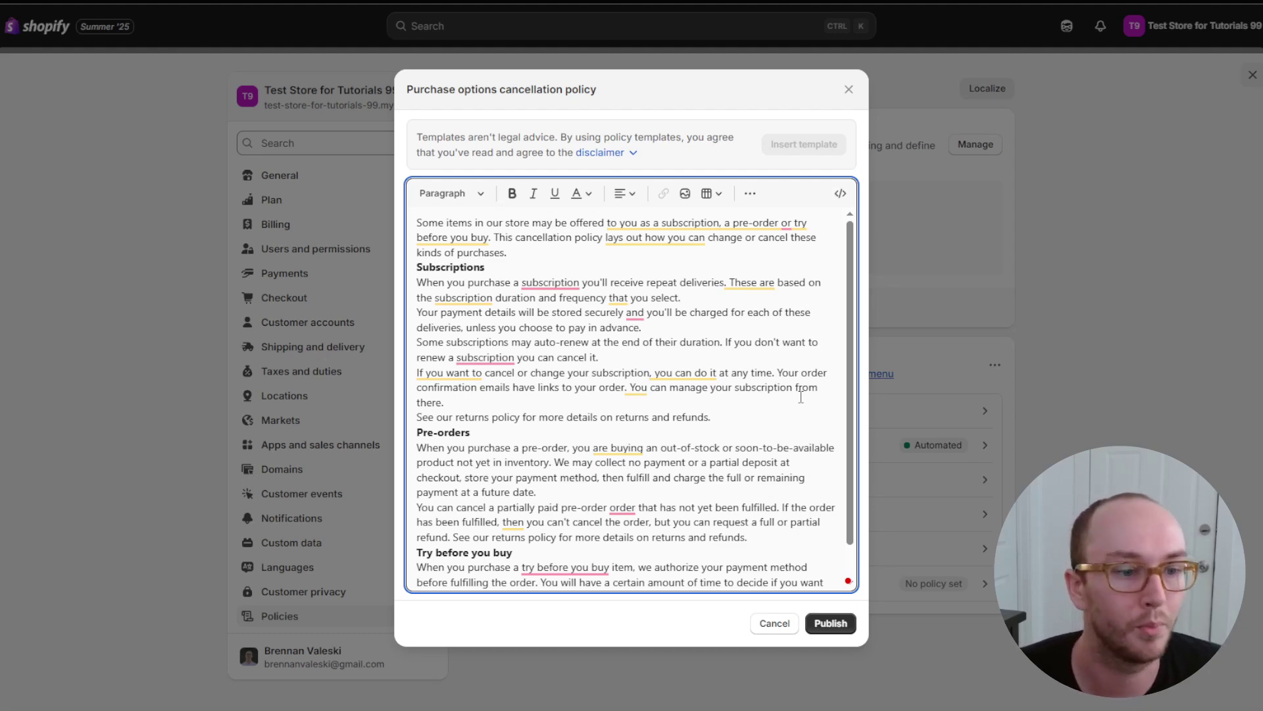
{"action": "scroll", "coordinate": [801, 393], "scroll_direction": "down", "scroll_amount": 1}
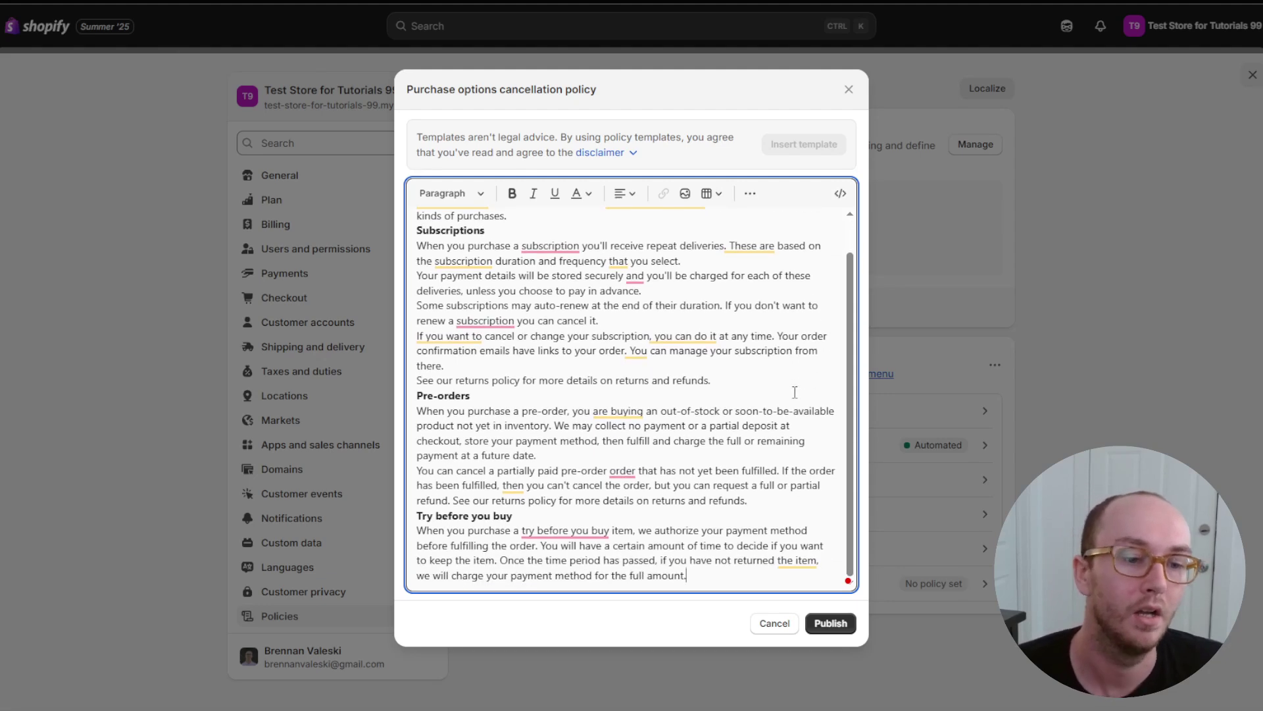
{"action": "scroll", "coordinate": [666, 305], "scroll_direction": "up", "scroll_amount": 1}
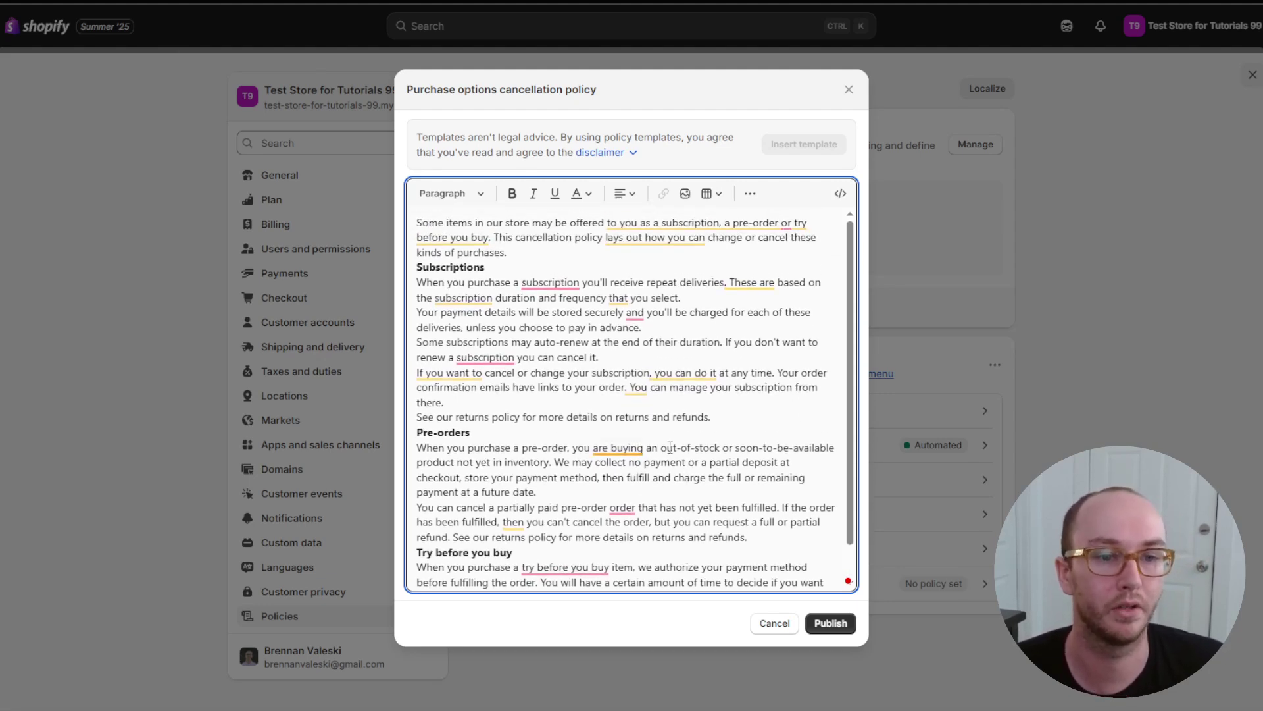
{"action": "scroll", "coordinate": [670, 451], "scroll_direction": "down", "scroll_amount": 1}
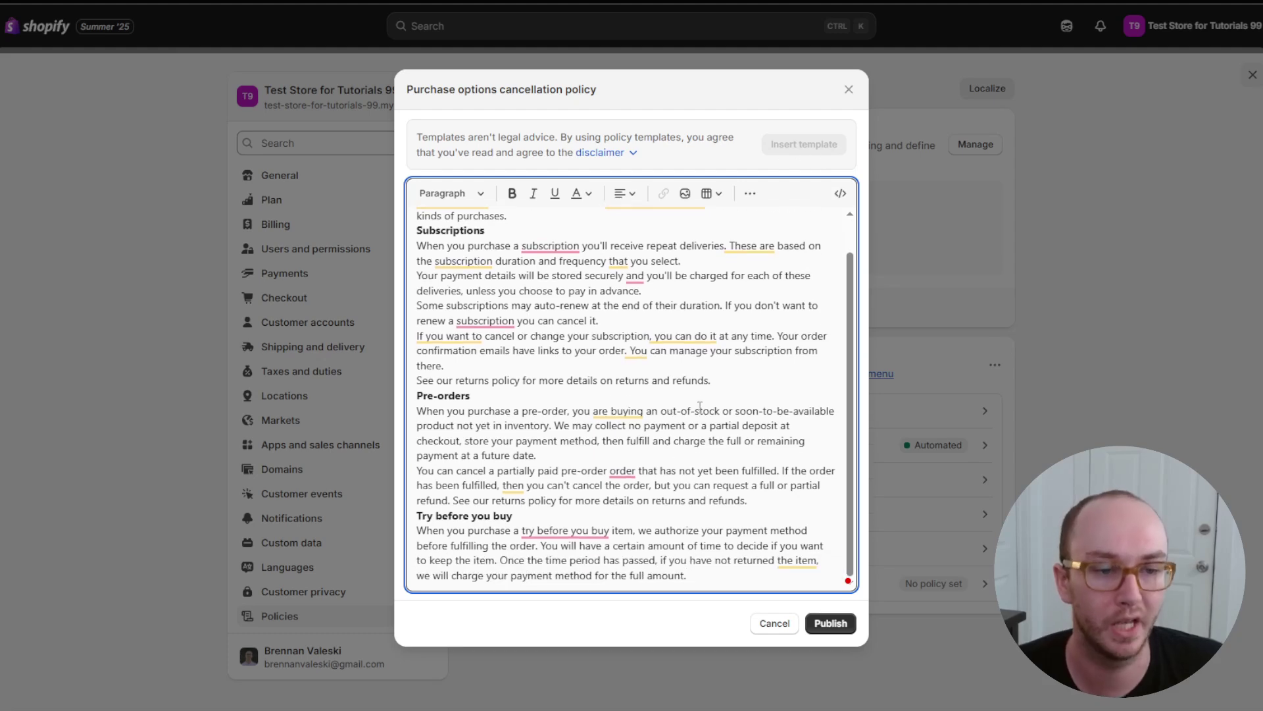
{"action": "scroll", "coordinate": [697, 403], "scroll_direction": "up", "scroll_amount": 1}
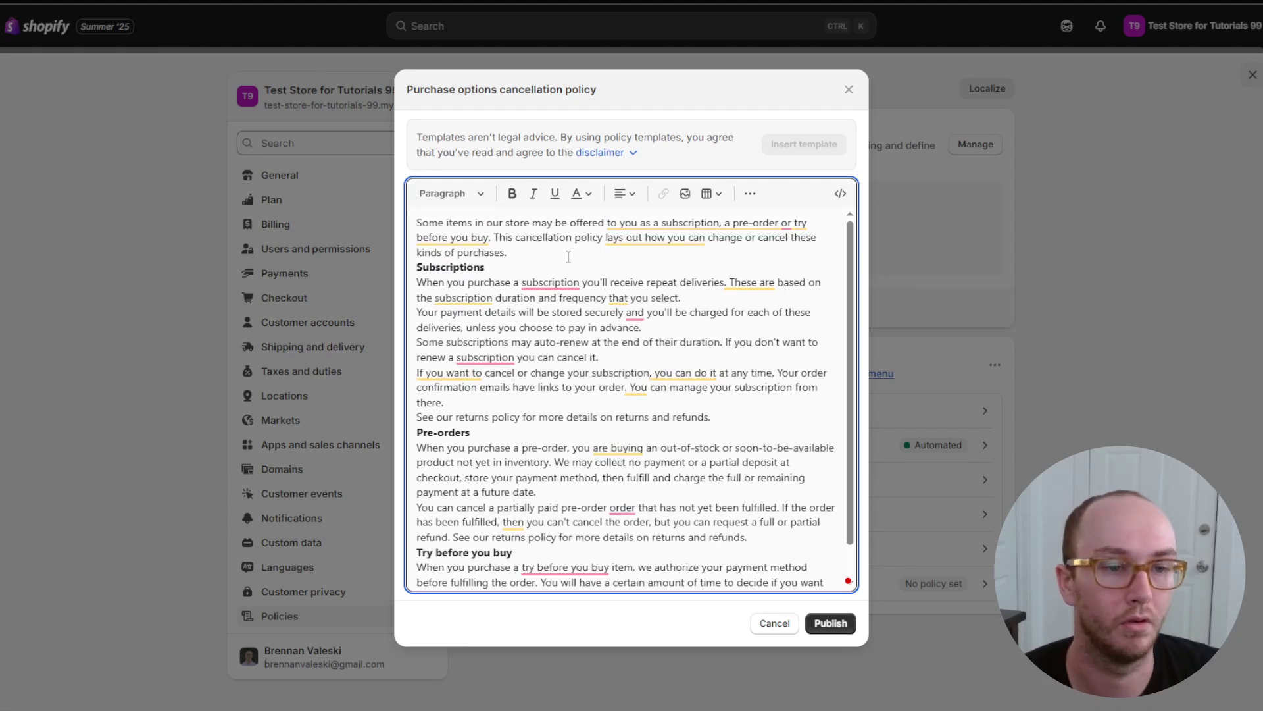
{"action": "scroll", "coordinate": [562, 396], "scroll_direction": "down", "scroll_amount": 1}
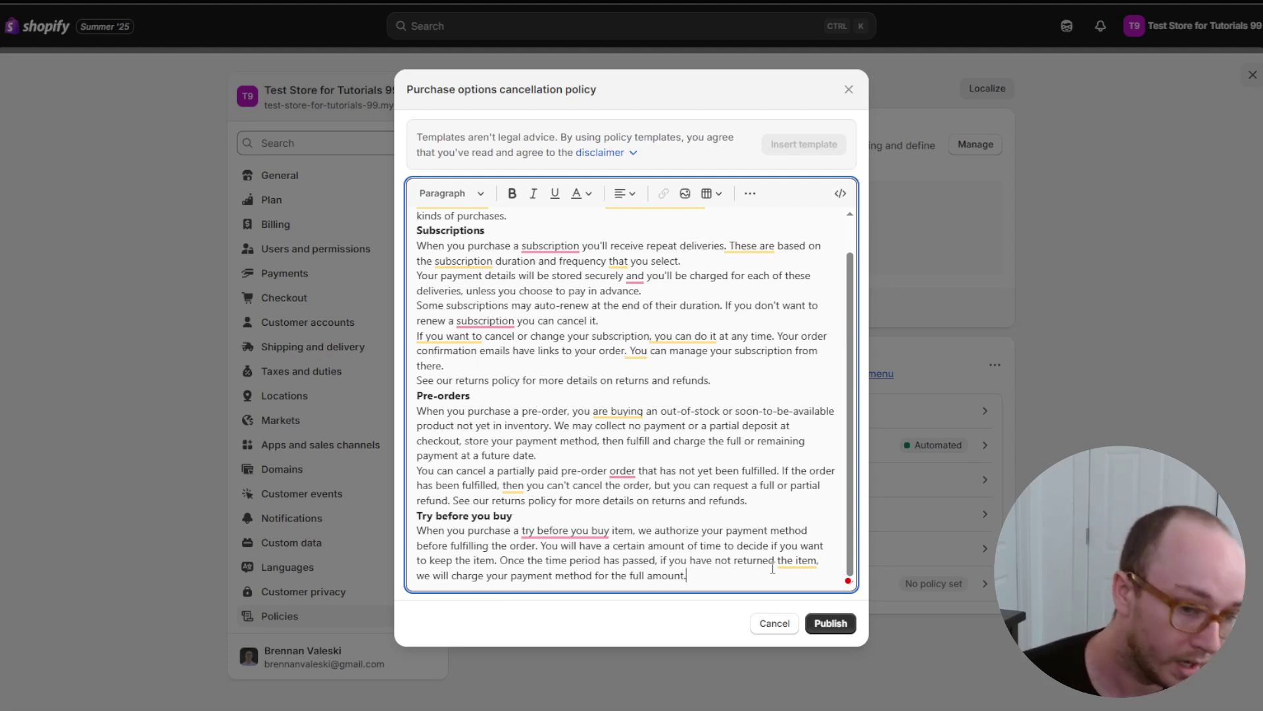
{"action": "left_click", "coordinate": [831, 623]}
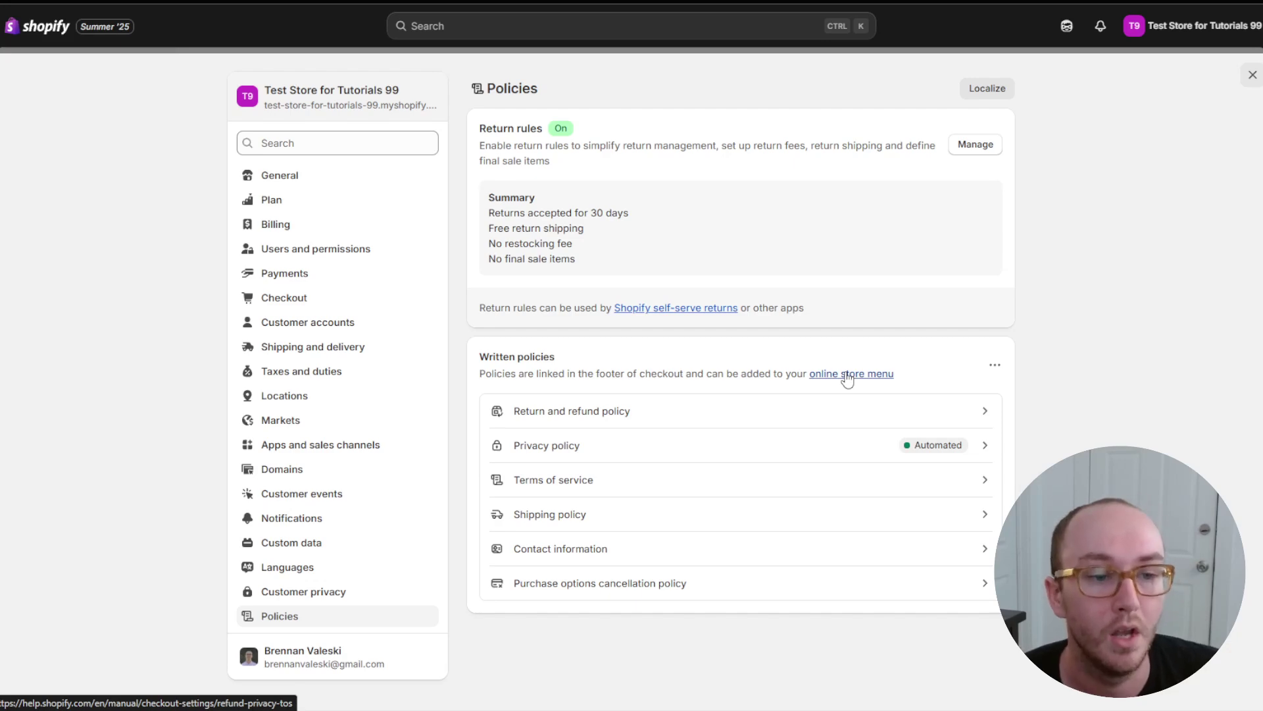
Read the note on where written policies are linked, leave the settings and open the store's Footer menu
{"action": "left_click_drag", "start_coordinate": [479, 375], "coordinate": [712, 376]}
{"action": "left_click", "coordinate": [724, 375]}
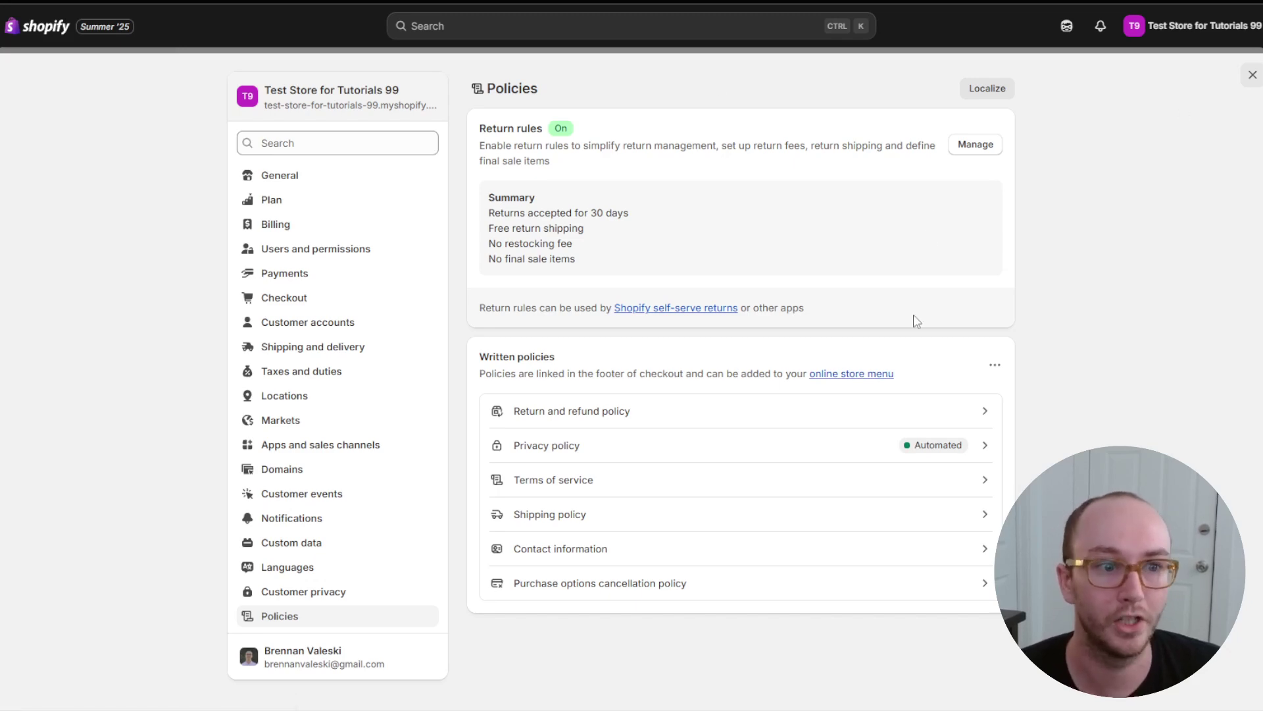
{"action": "left_click", "coordinate": [1252, 75]}
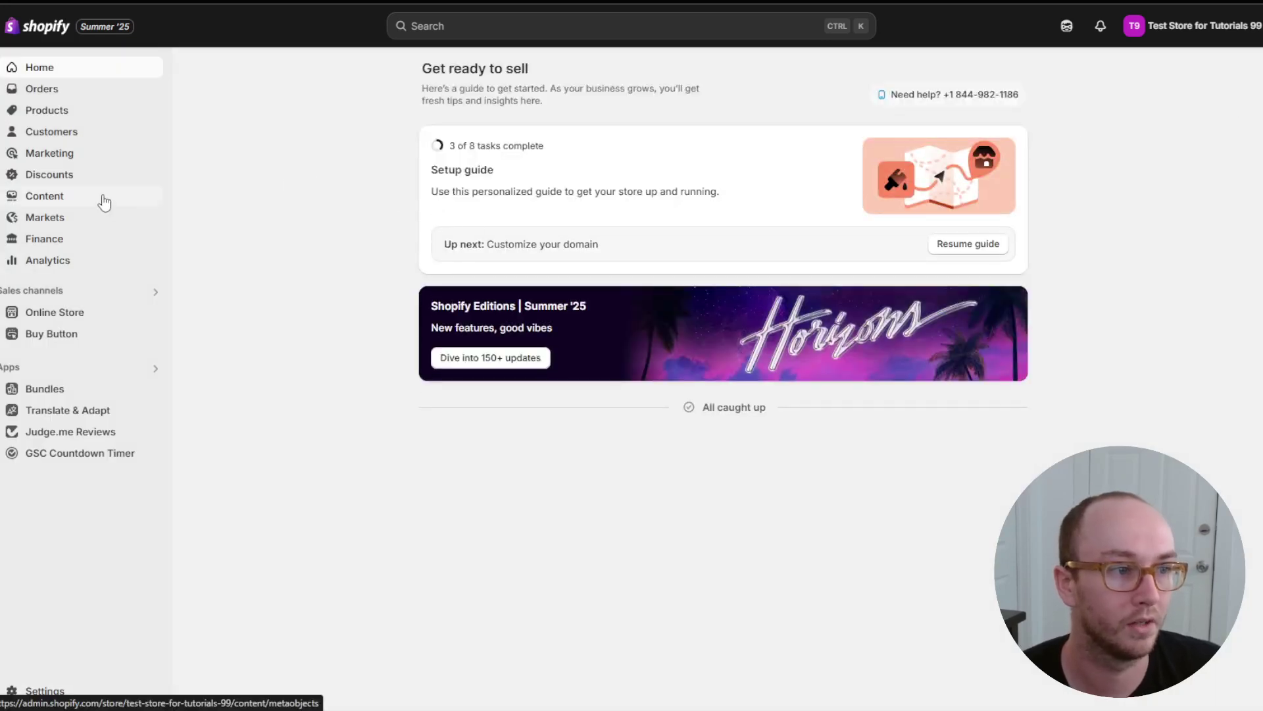
{"action": "left_click", "coordinate": [74, 200]}
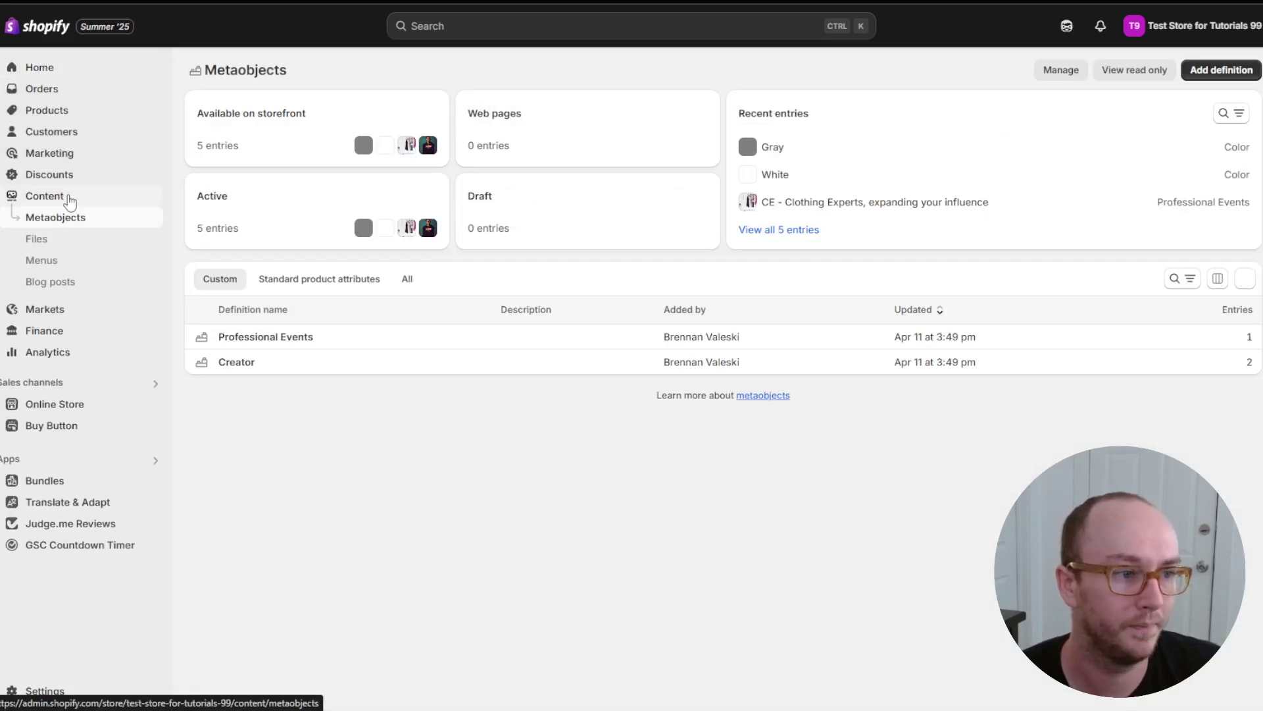
{"action": "left_click", "coordinate": [69, 263]}
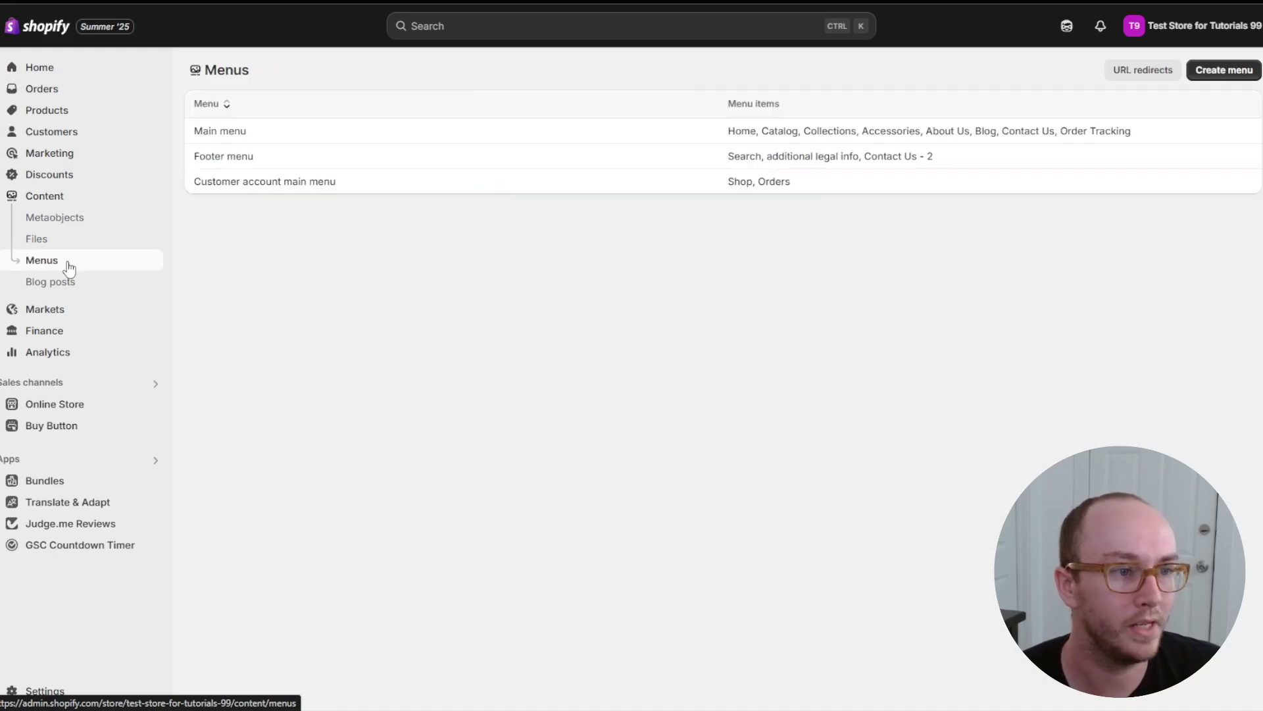
{"action": "left_click", "coordinate": [267, 160]}
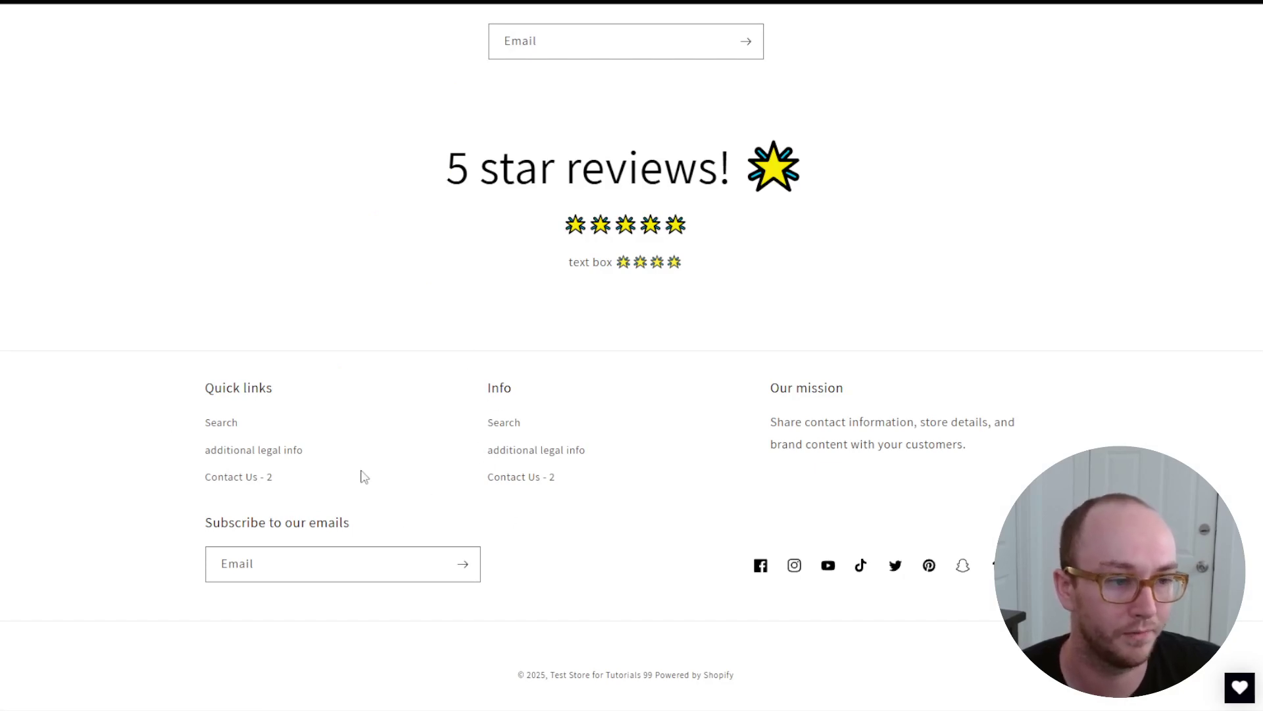
Examine the storefront home page's header navigation and its Quick links and Info footer menus
{"action": "scroll", "coordinate": [747, 358], "scroll_direction": "up", "scroll_amount": 5}
{"action": "scroll", "coordinate": [748, 358], "scroll_direction": "down", "scroll_amount": 5}
{"action": "scroll", "coordinate": [657, 329], "scroll_direction": "up", "scroll_amount": 15}
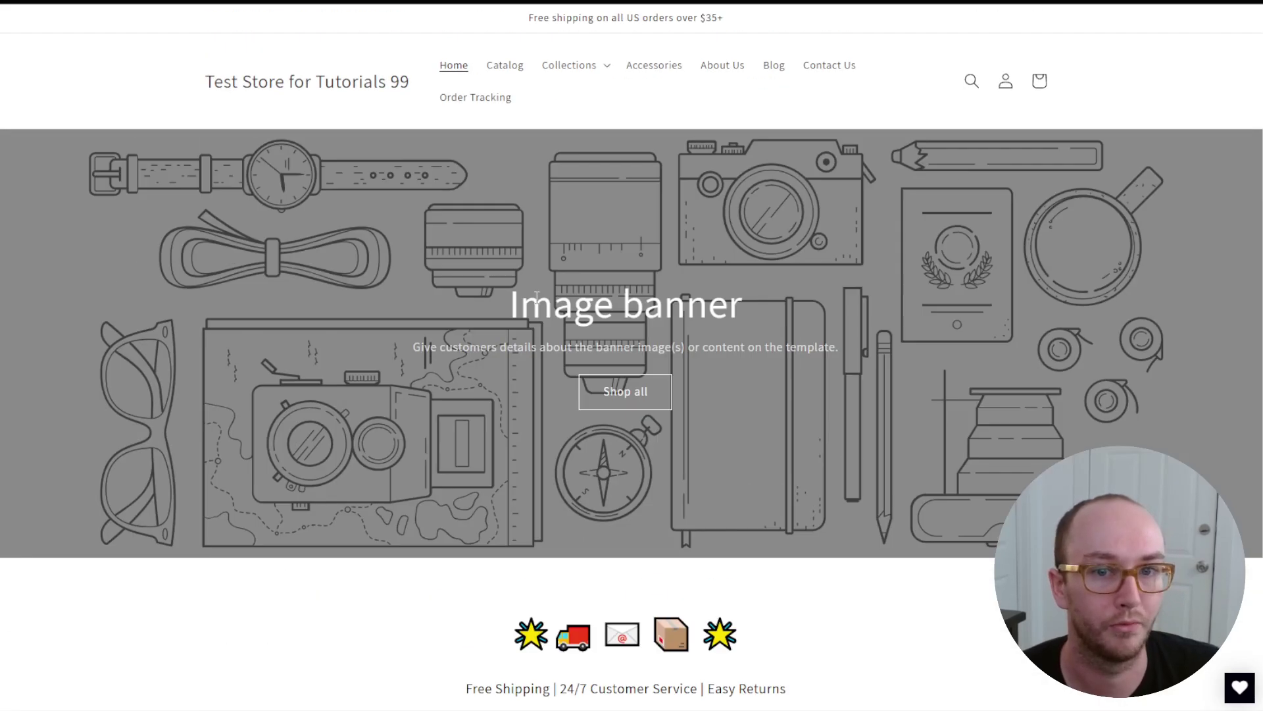
{"action": "scroll", "coordinate": [740, 319], "scroll_direction": "down", "scroll_amount": 15}
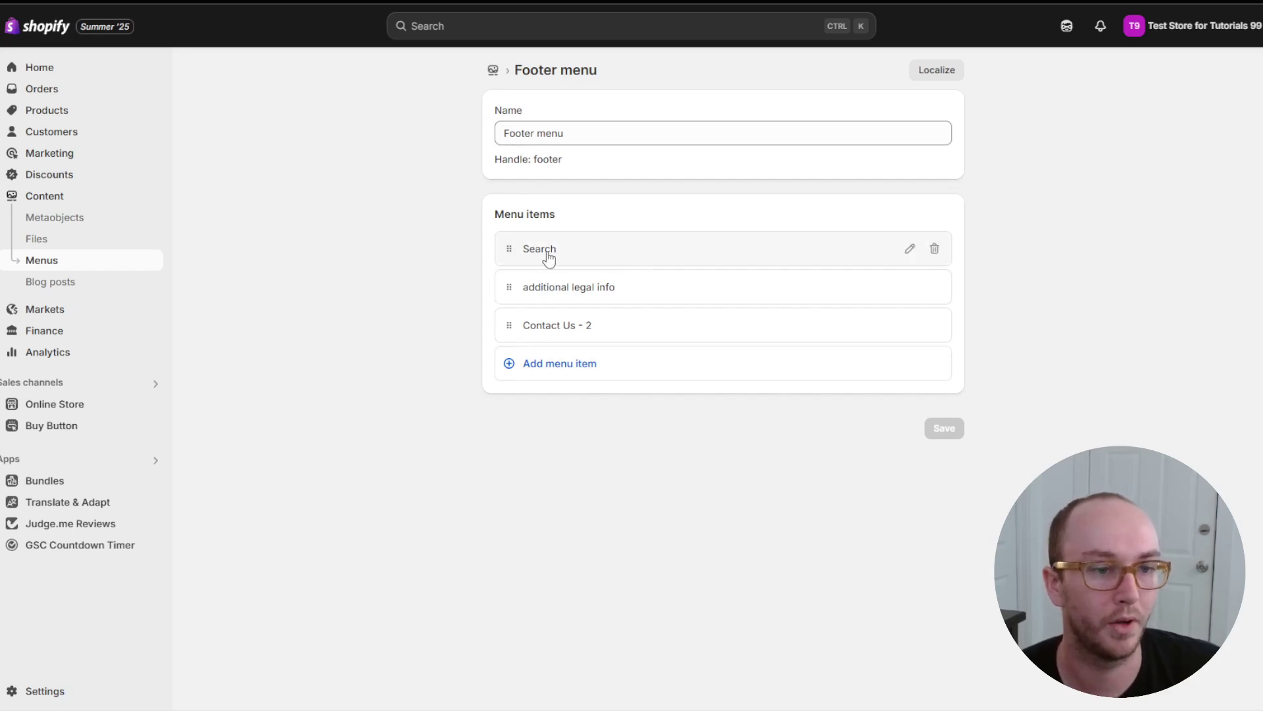
Add an item to the Footer menu that links to the Contact Information policy
{"action": "left_click", "coordinate": [544, 370]}
{"action": "left_click", "coordinate": [800, 386]}
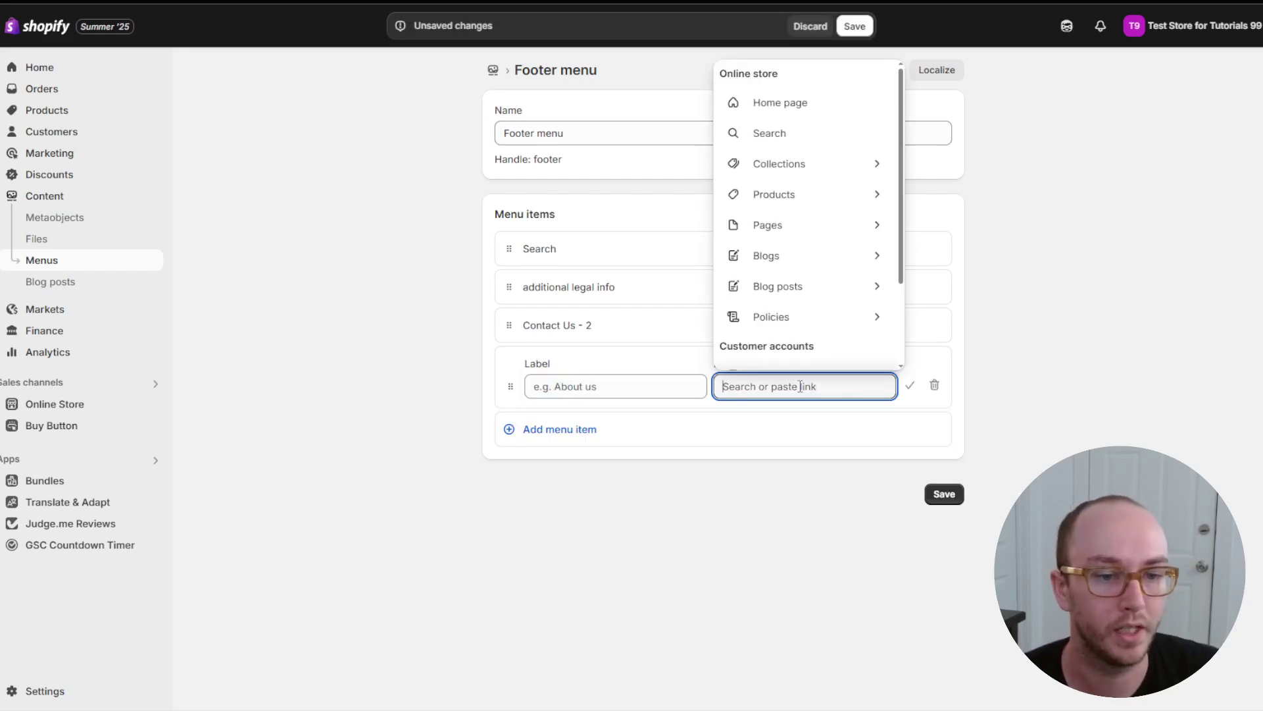
{"action": "left_click", "coordinate": [640, 369]}
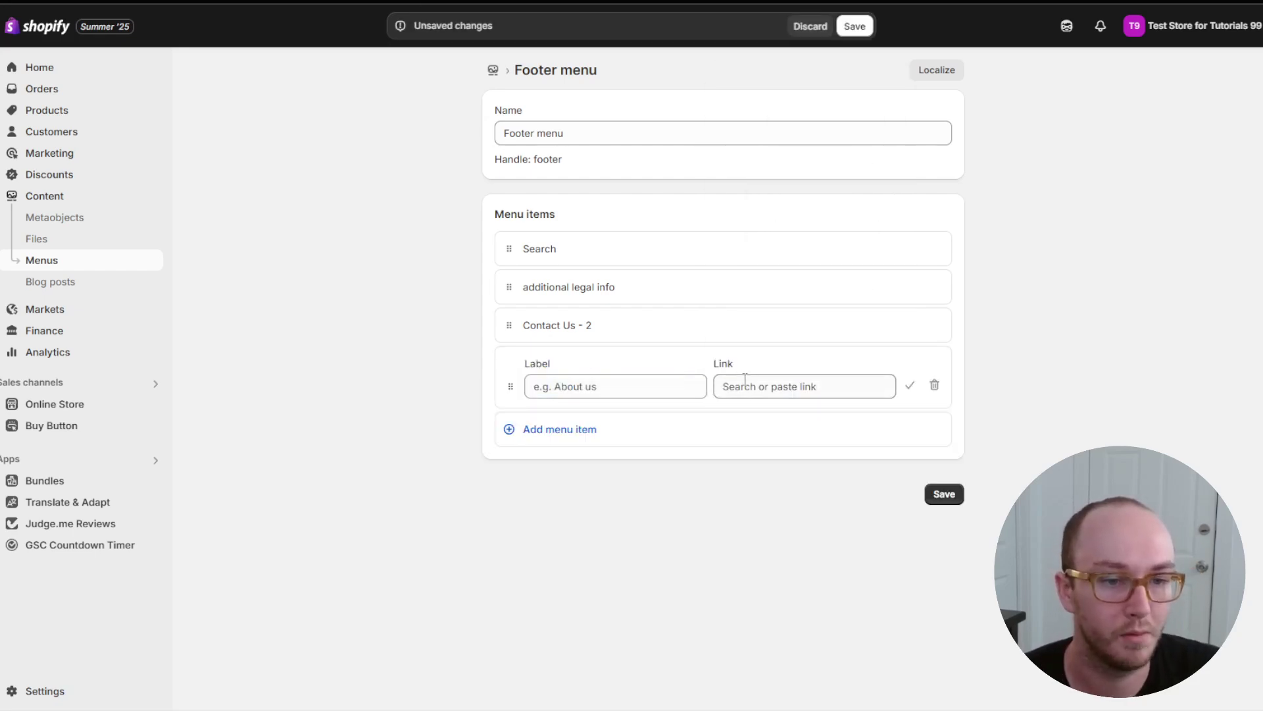
{"action": "left_click", "coordinate": [764, 392]}
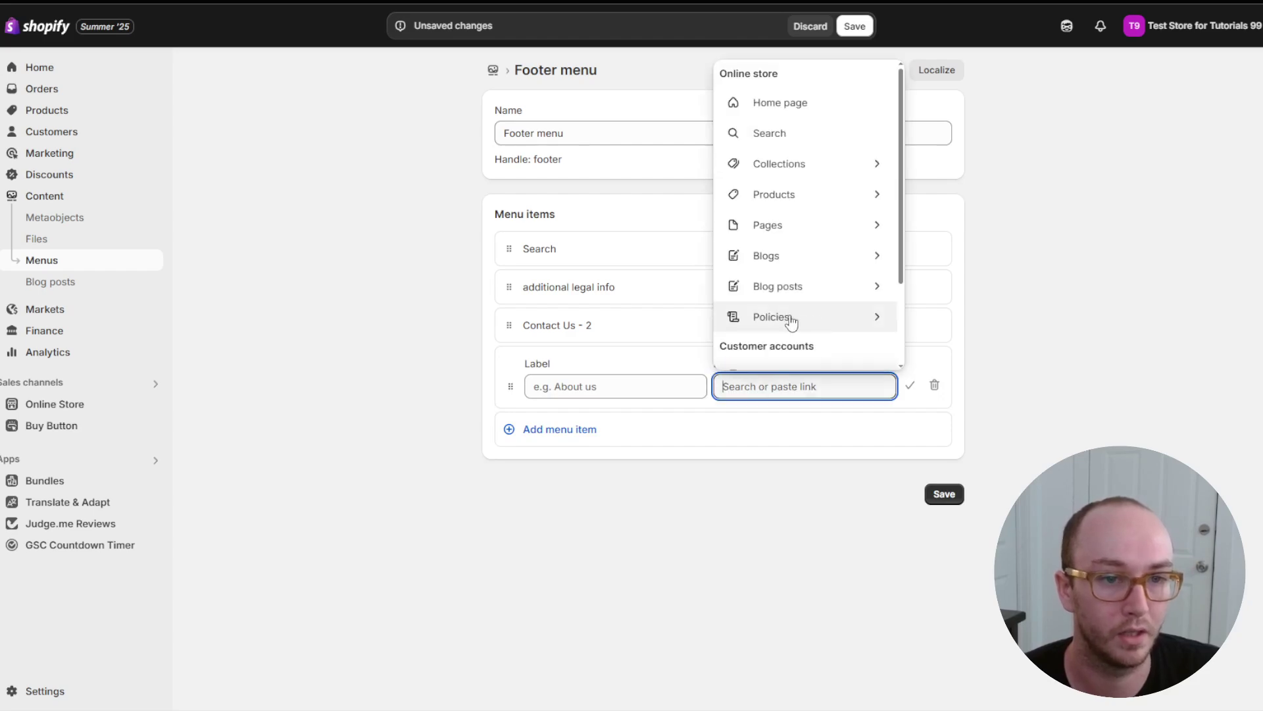
{"action": "scroll", "coordinate": [793, 282], "scroll_direction": "down", "scroll_amount": 3}
{"action": "scroll", "coordinate": [767, 338], "scroll_direction": "up", "scroll_amount": 3}
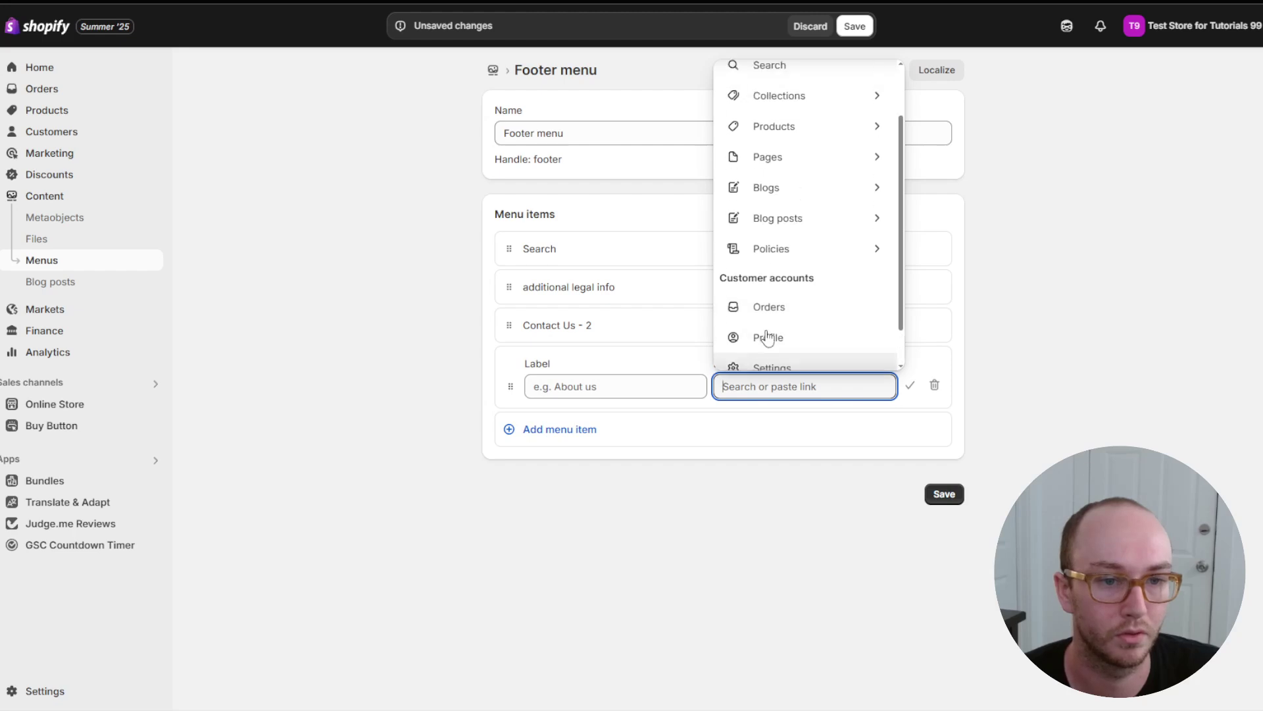
{"action": "left_click", "coordinate": [775, 322]}
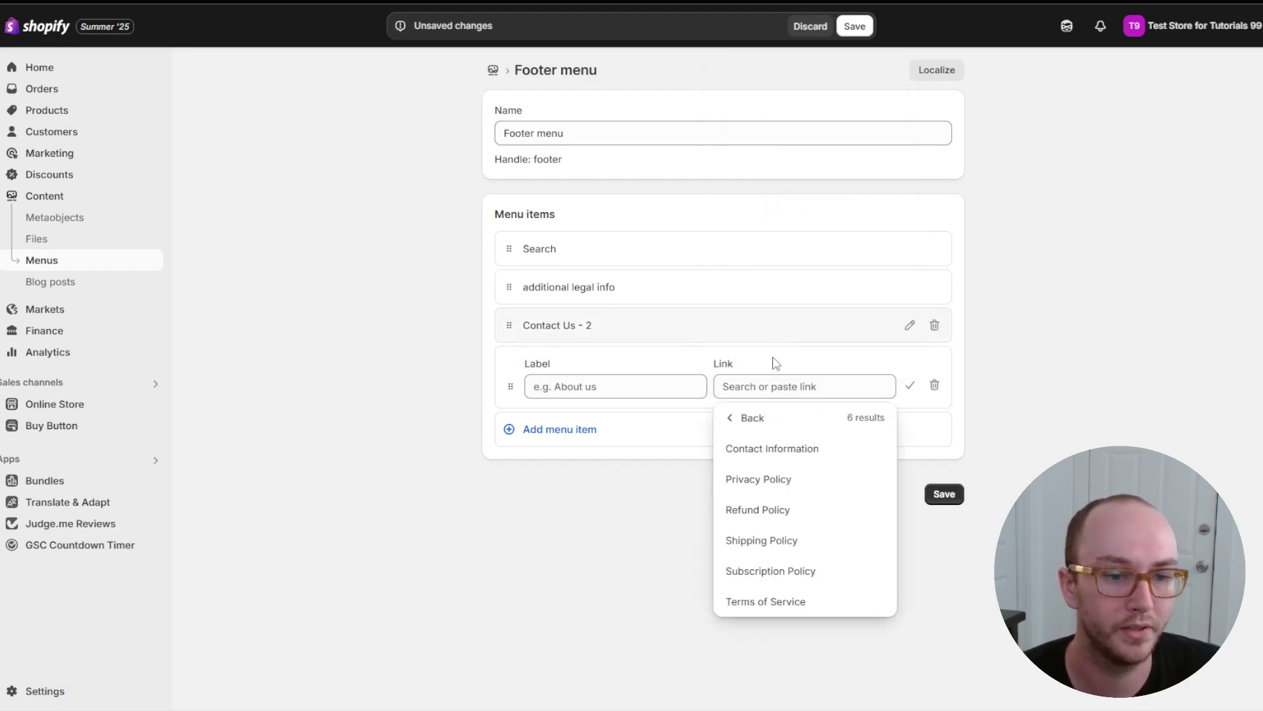
{"action": "left_click", "coordinate": [762, 451]}
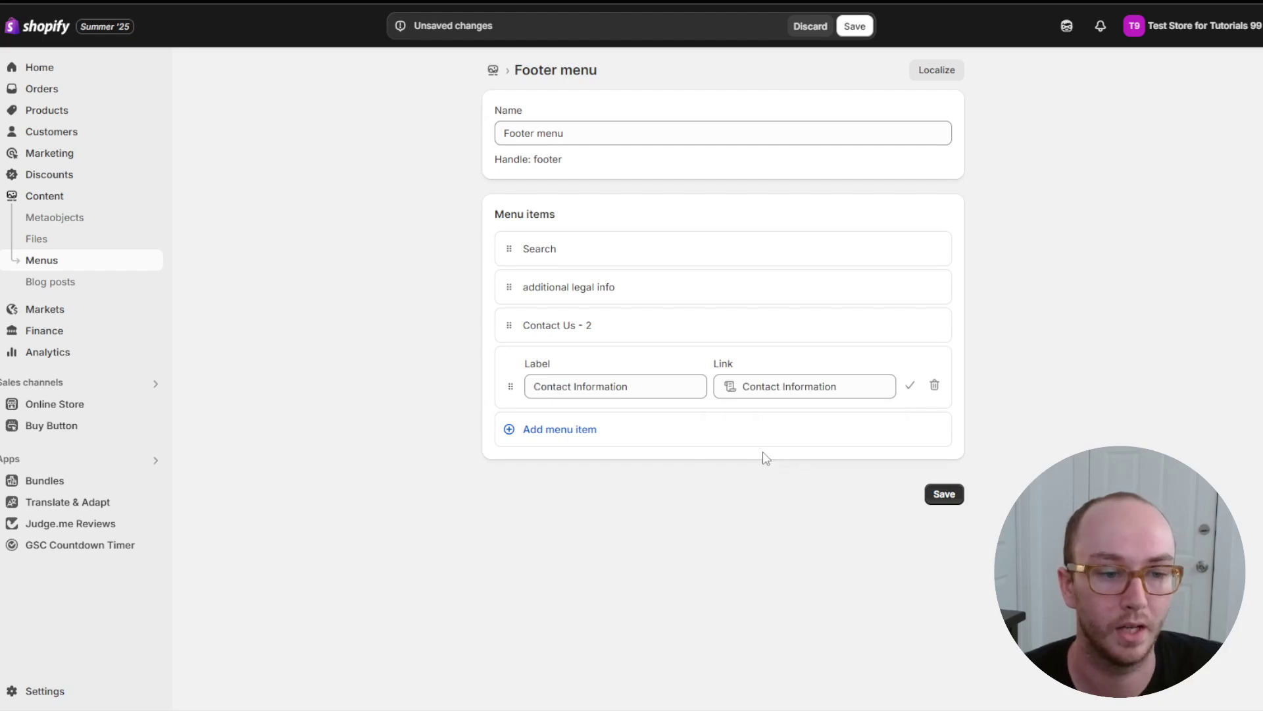
Add a Footer menu item linked to the Privacy Policy
{"action": "left_click", "coordinate": [755, 432]}
{"action": "left_click", "coordinate": [780, 454]}
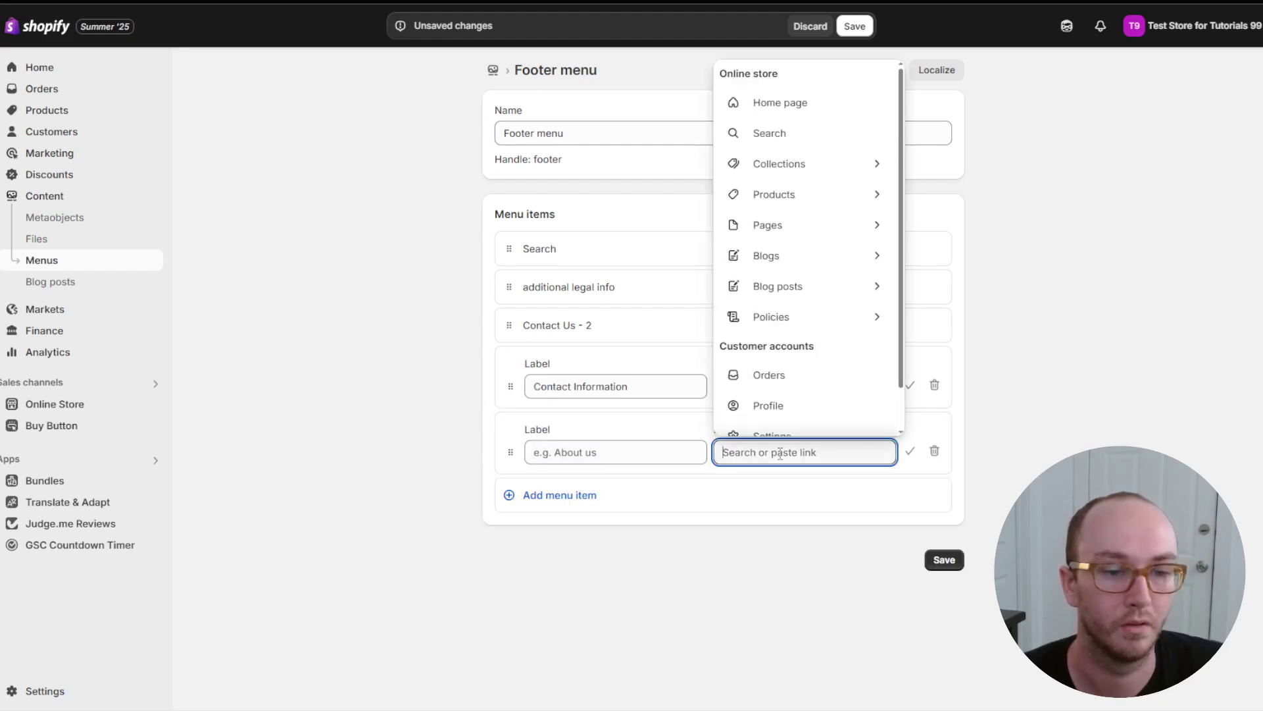
{"action": "left_click", "coordinate": [812, 321]}
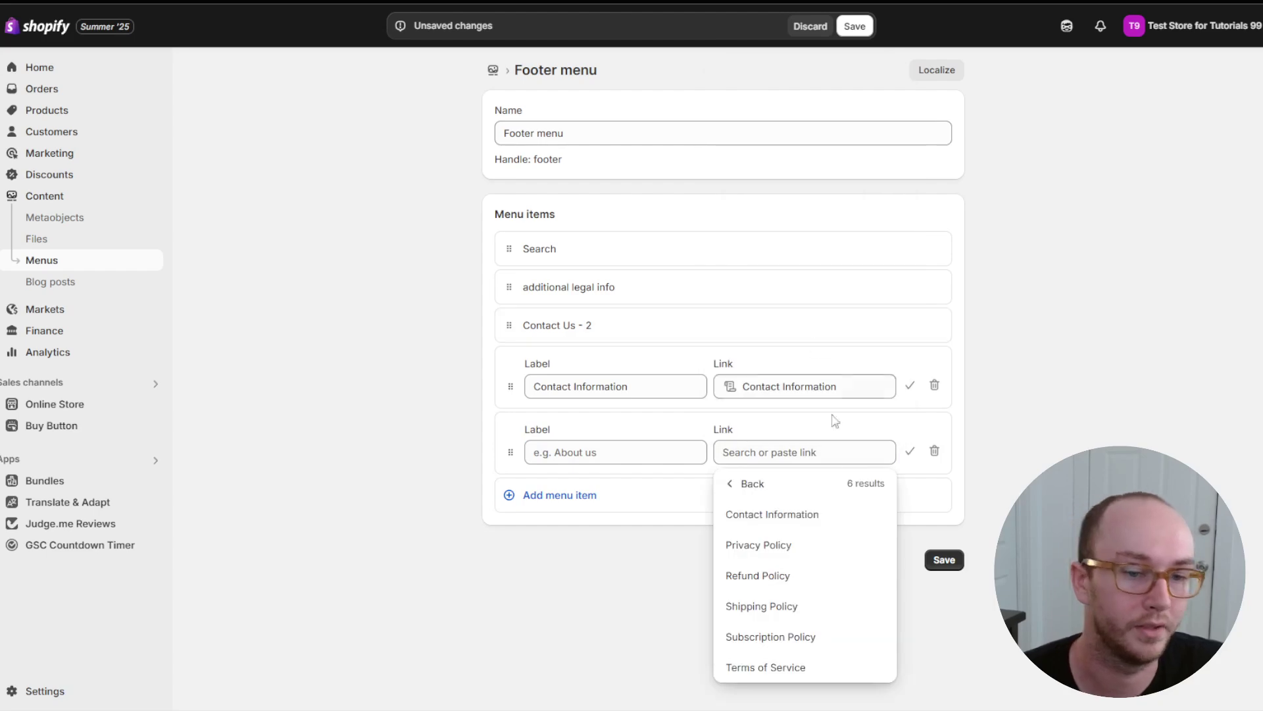
{"action": "left_click", "coordinate": [793, 544]}
Add a Footer menu item linked to the Refund Policy
{"action": "left_click", "coordinate": [633, 504]}
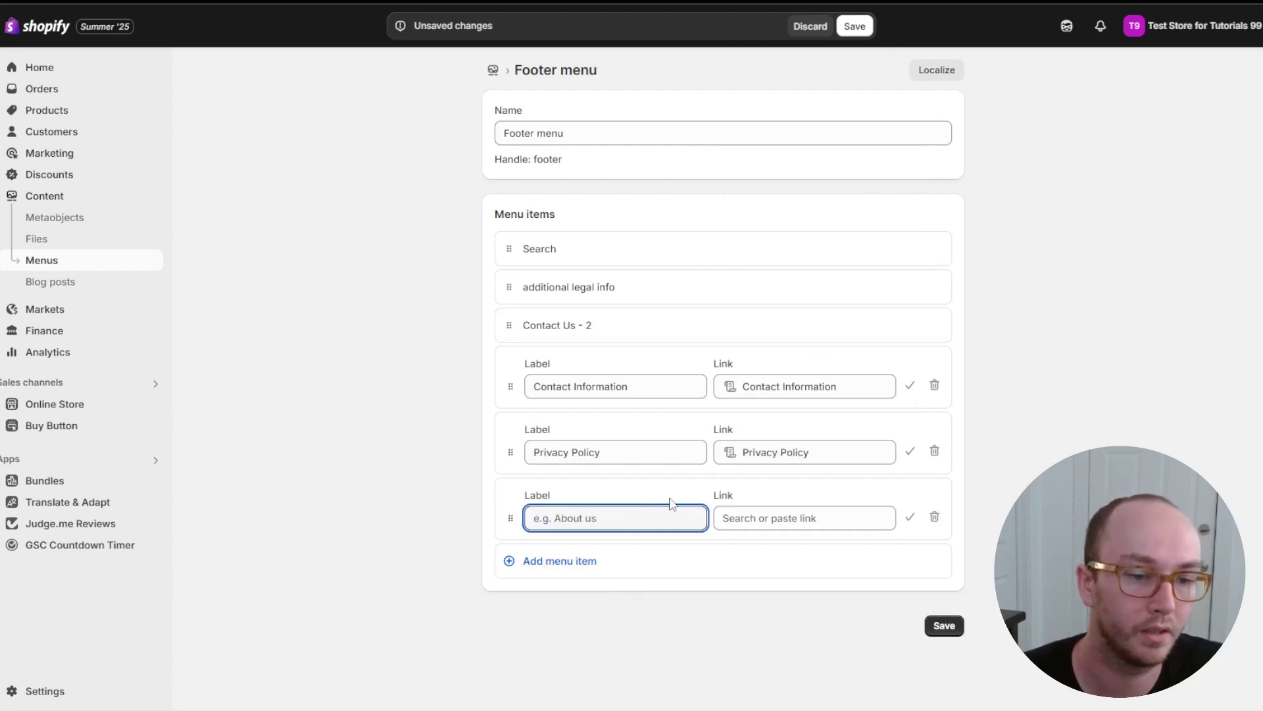
{"action": "left_click", "coordinate": [768, 517]}
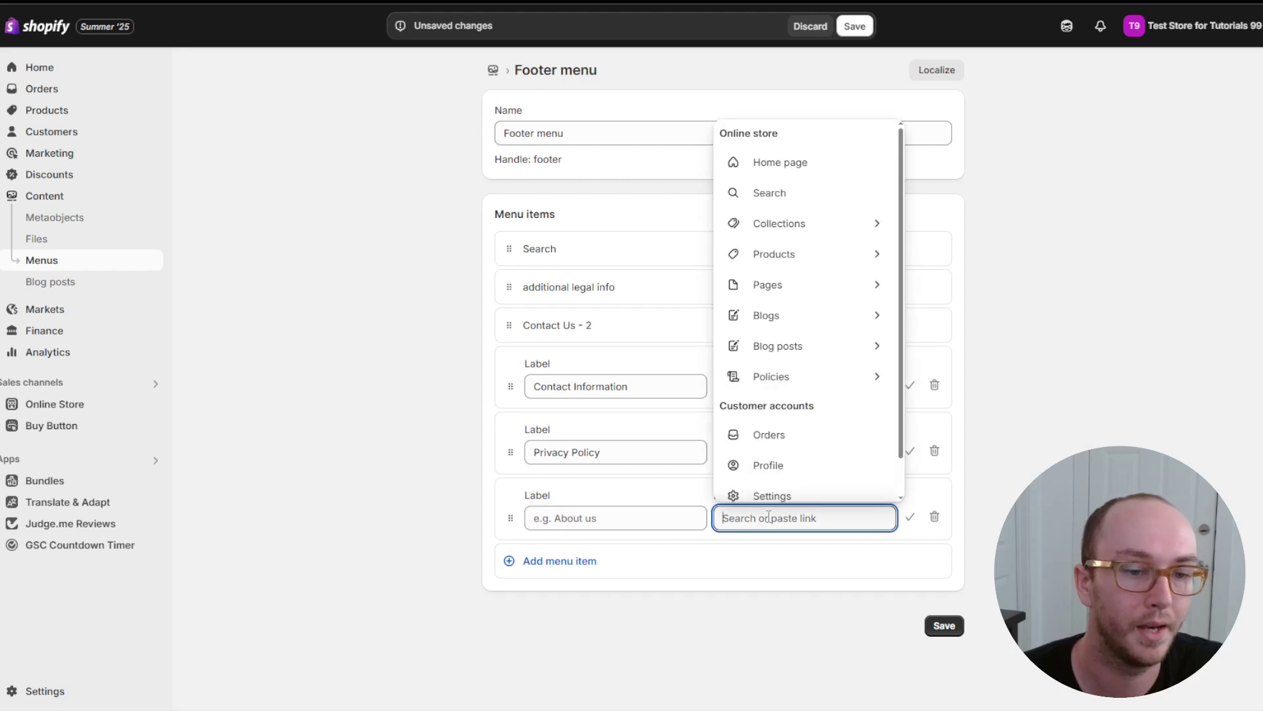
{"action": "left_click", "coordinate": [789, 376]}
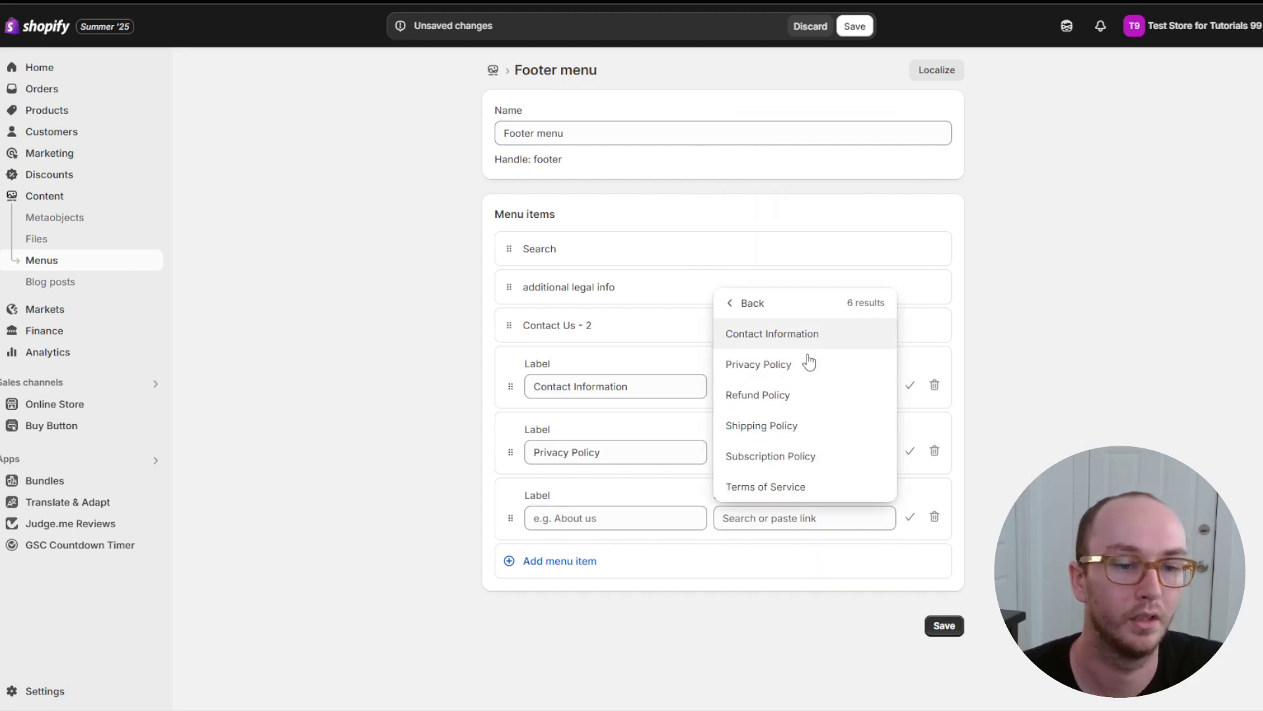
{"action": "left_click", "coordinate": [807, 397]}
Add a Footer menu item linked to the Shipping Policy
{"action": "left_click", "coordinate": [570, 576]}
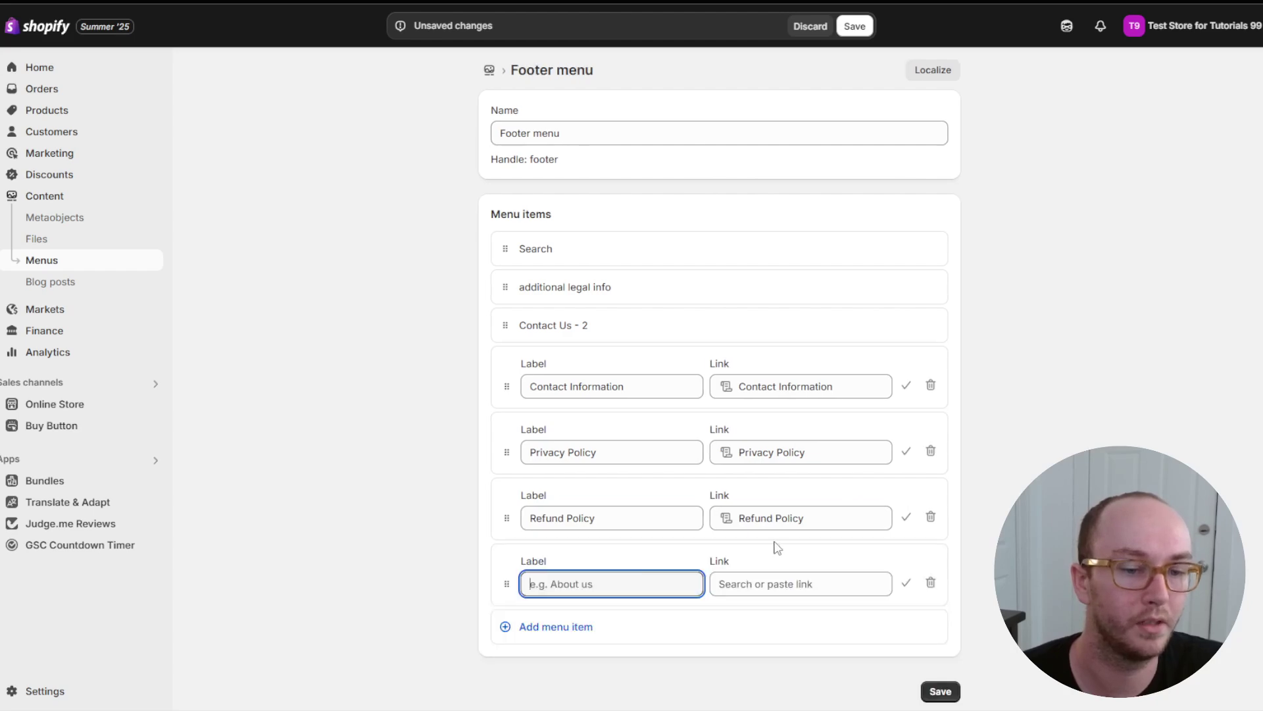
{"action": "left_click", "coordinate": [779, 579]}
{"action": "left_click", "coordinate": [779, 442]}
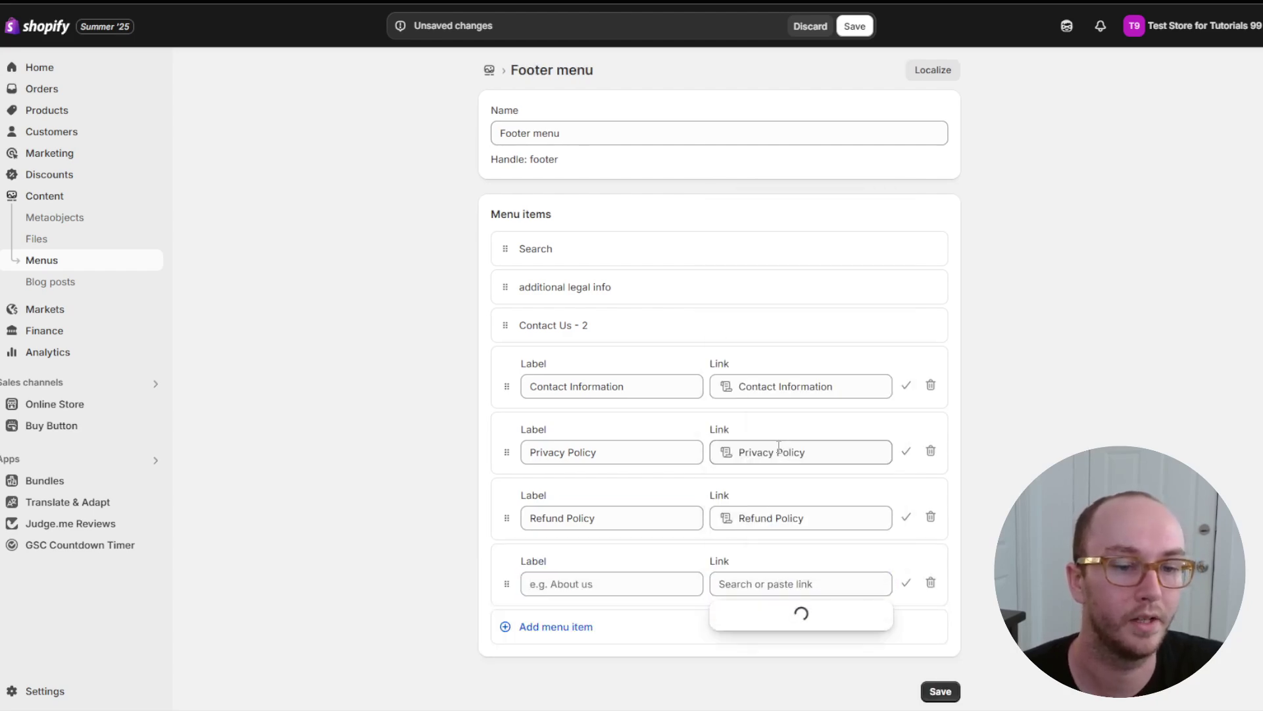
{"action": "left_click", "coordinate": [788, 492]}
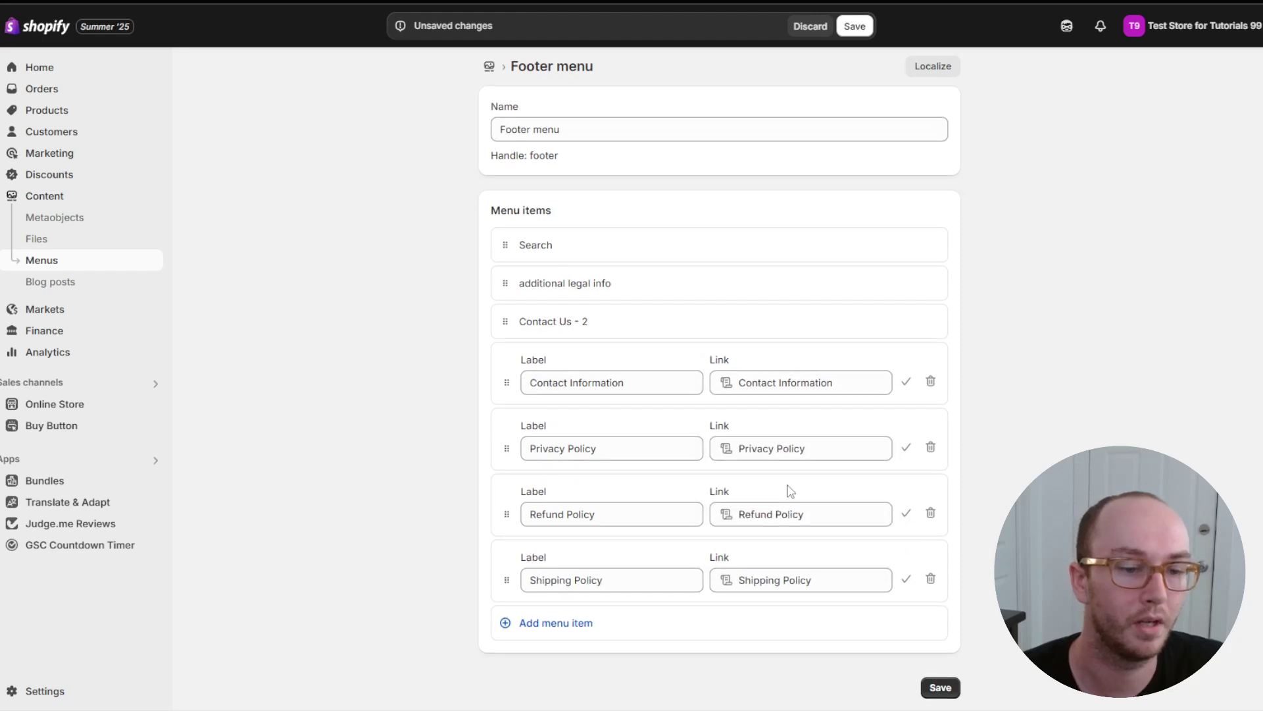
Add a Footer menu item linked to the Subscription Policy
{"action": "left_click", "coordinate": [625, 626]}
{"action": "scroll", "coordinate": [764, 570], "scroll_direction": "down", "scroll_amount": 1}
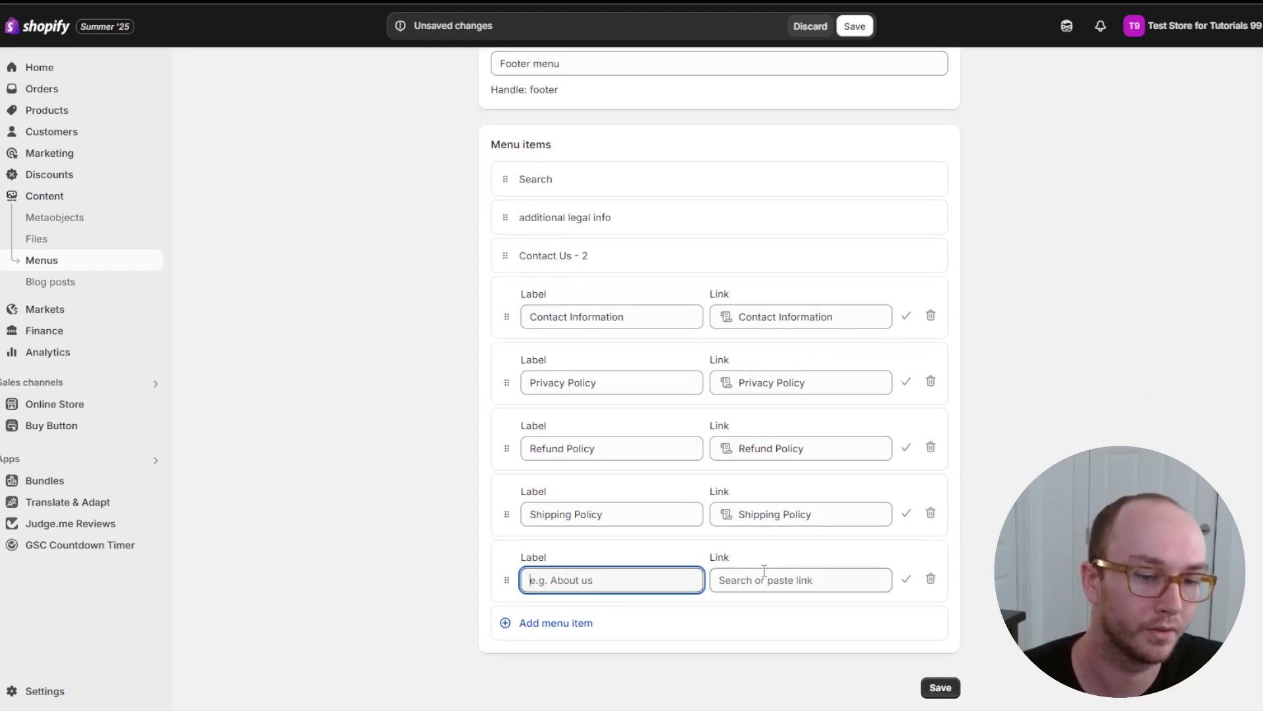
{"action": "left_click", "coordinate": [733, 580]}
{"action": "left_click", "coordinate": [770, 438]}
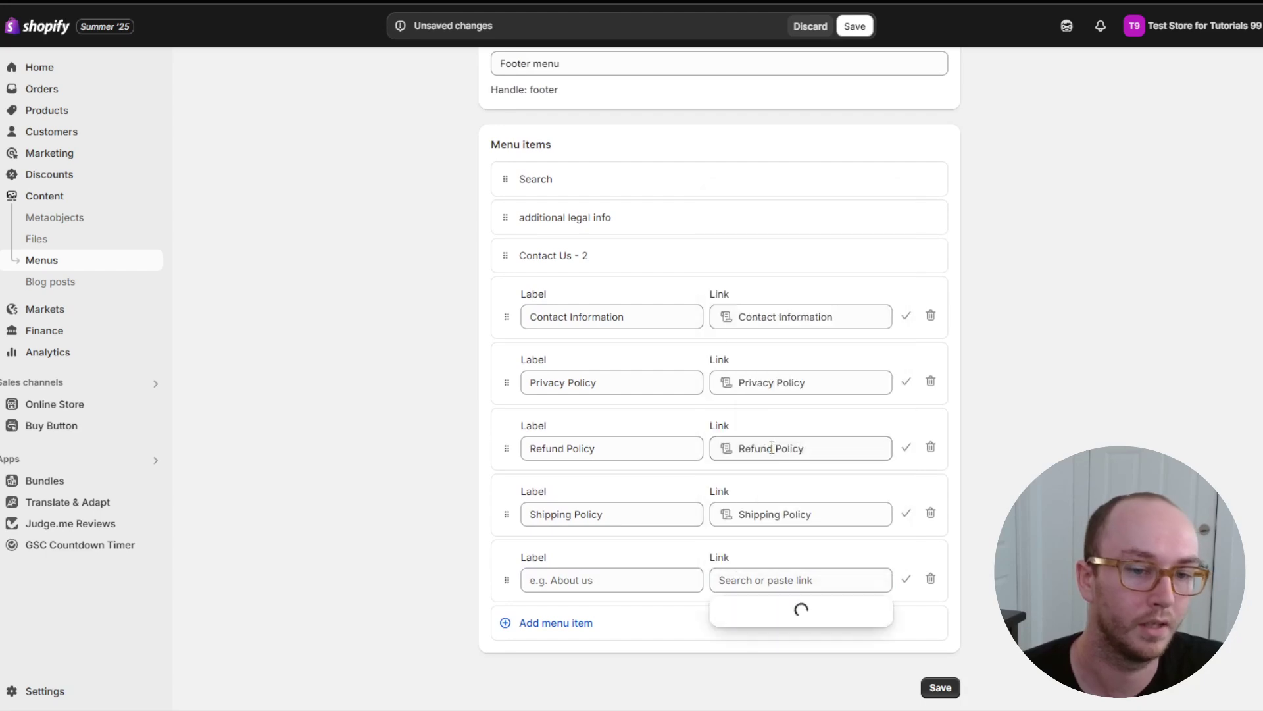
{"action": "left_click", "coordinate": [786, 519]}
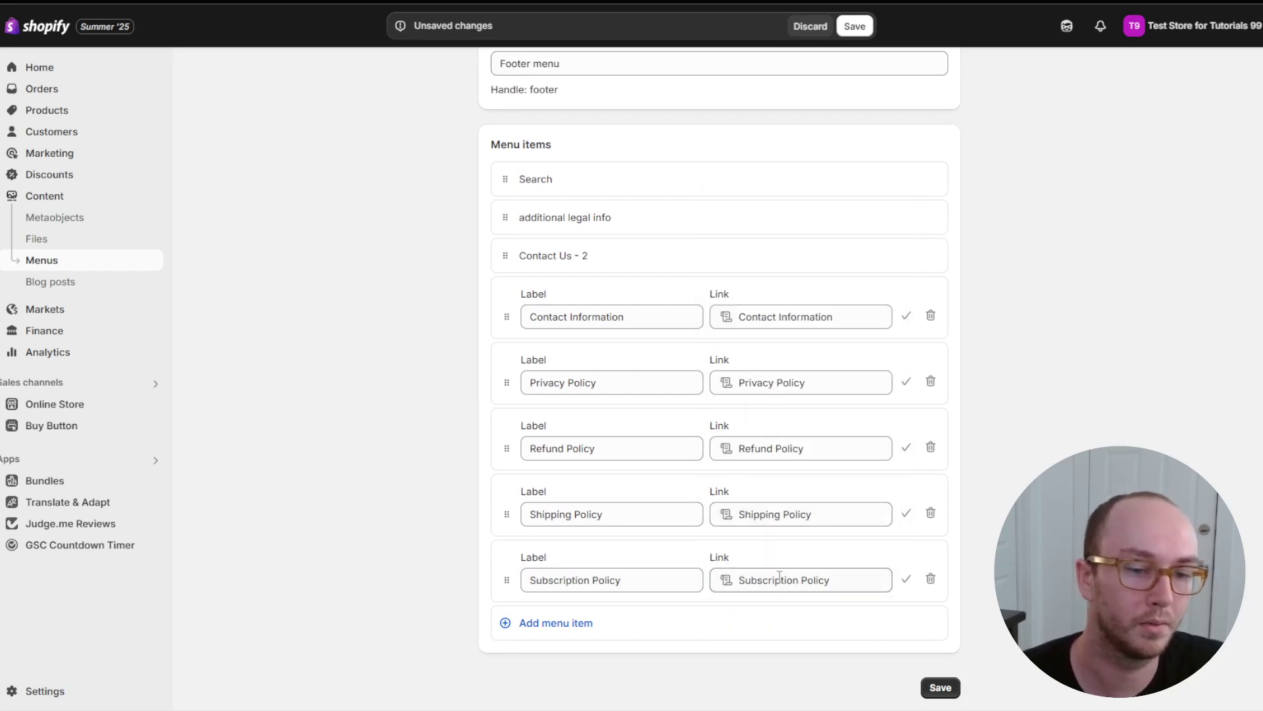
Add a Footer menu item linked to the Terms of Service
{"action": "left_click", "coordinate": [514, 624]}
{"action": "left_click", "coordinate": [787, 640]}
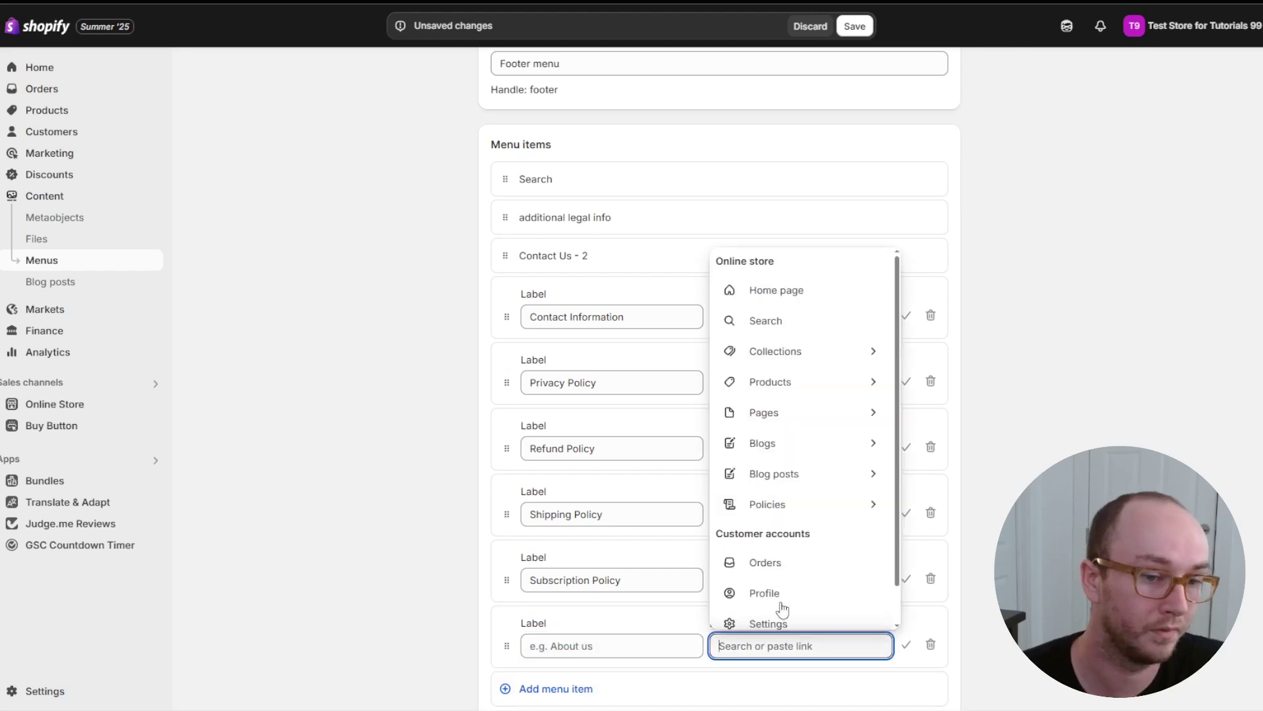
{"action": "scroll", "coordinate": [781, 592], "scroll_direction": "down", "scroll_amount": 1}
{"action": "left_click", "coordinate": [767, 479]}
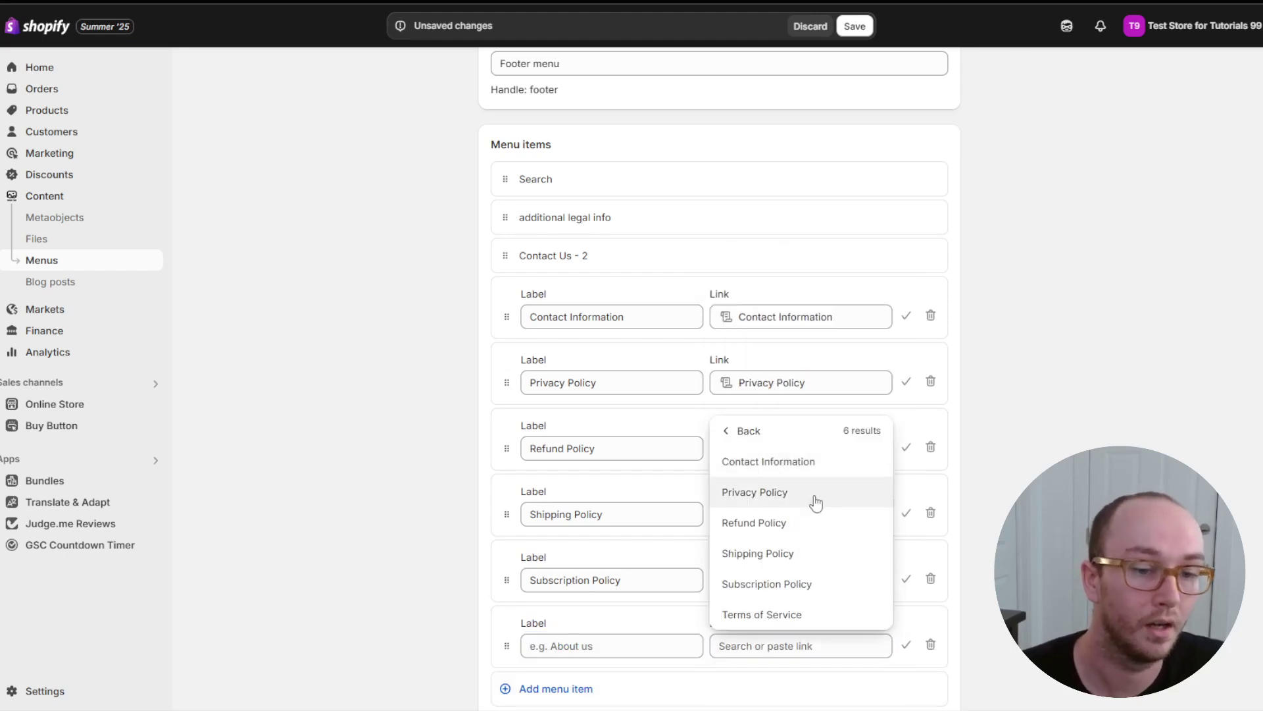
{"action": "left_click", "coordinate": [787, 617]}
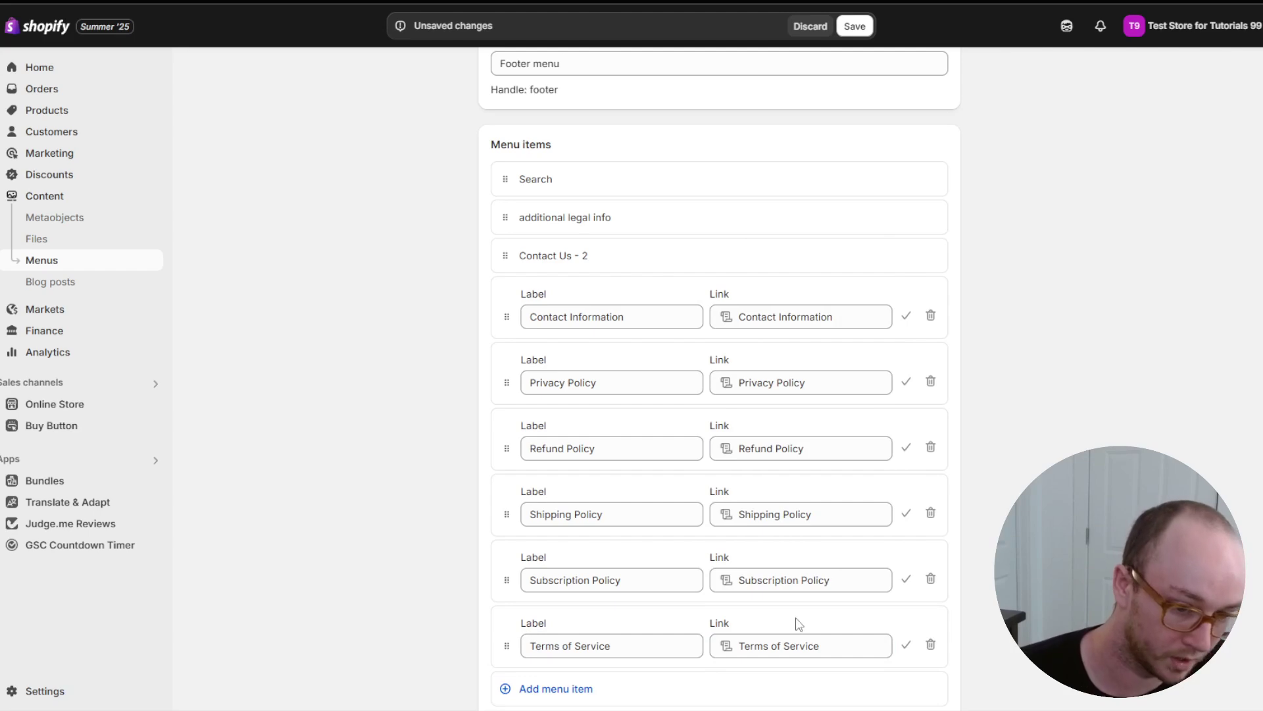
{"action": "scroll", "coordinate": [875, 508], "scroll_direction": "down", "scroll_amount": 1}
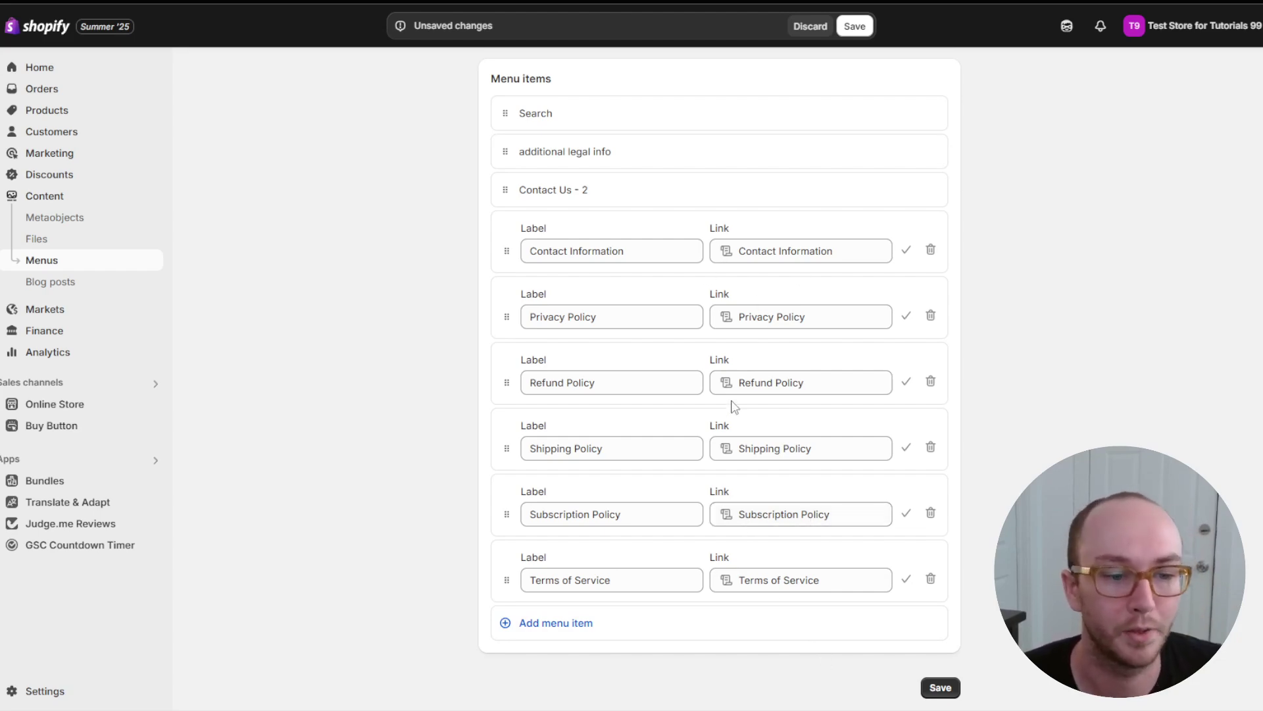
{"action": "left_click", "coordinate": [675, 632]}
{"action": "scroll", "coordinate": [731, 602], "scroll_direction": "down", "scroll_amount": 1}
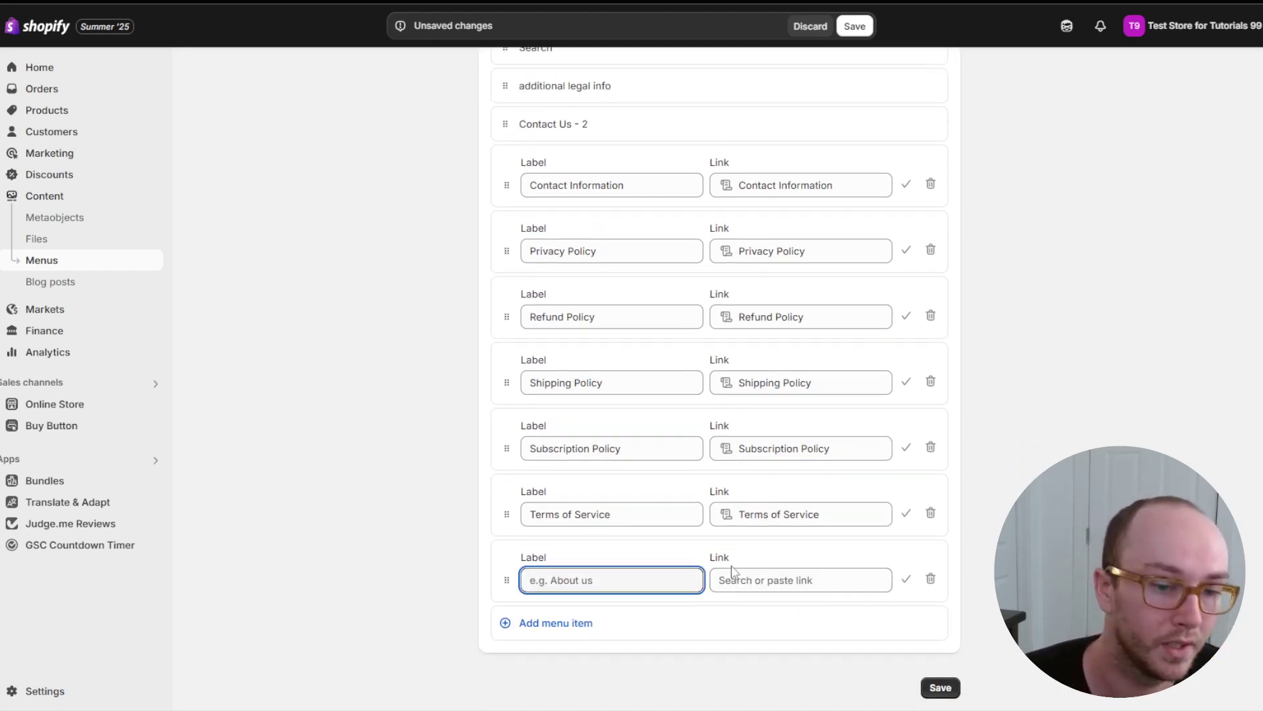
{"action": "left_click", "coordinate": [731, 579]}
{"action": "left_click", "coordinate": [767, 438]}
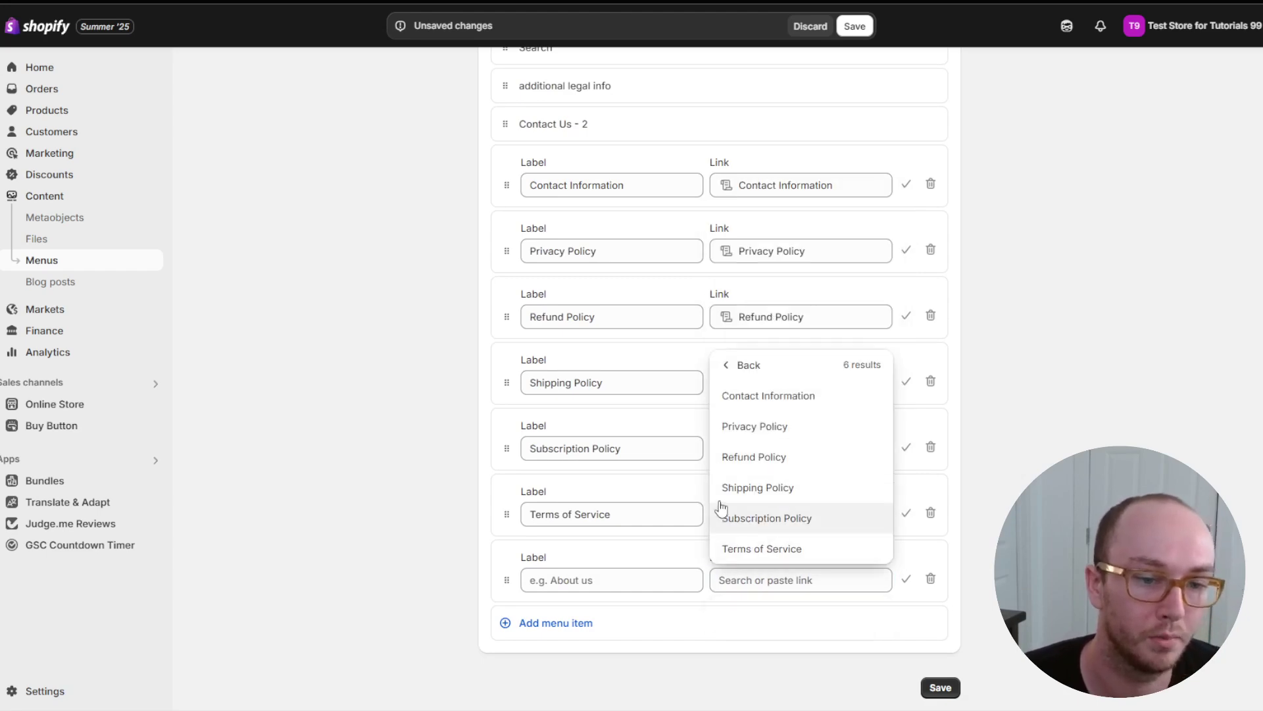
{"action": "left_click", "coordinate": [734, 366]}
{"action": "left_click", "coordinate": [388, 552]}
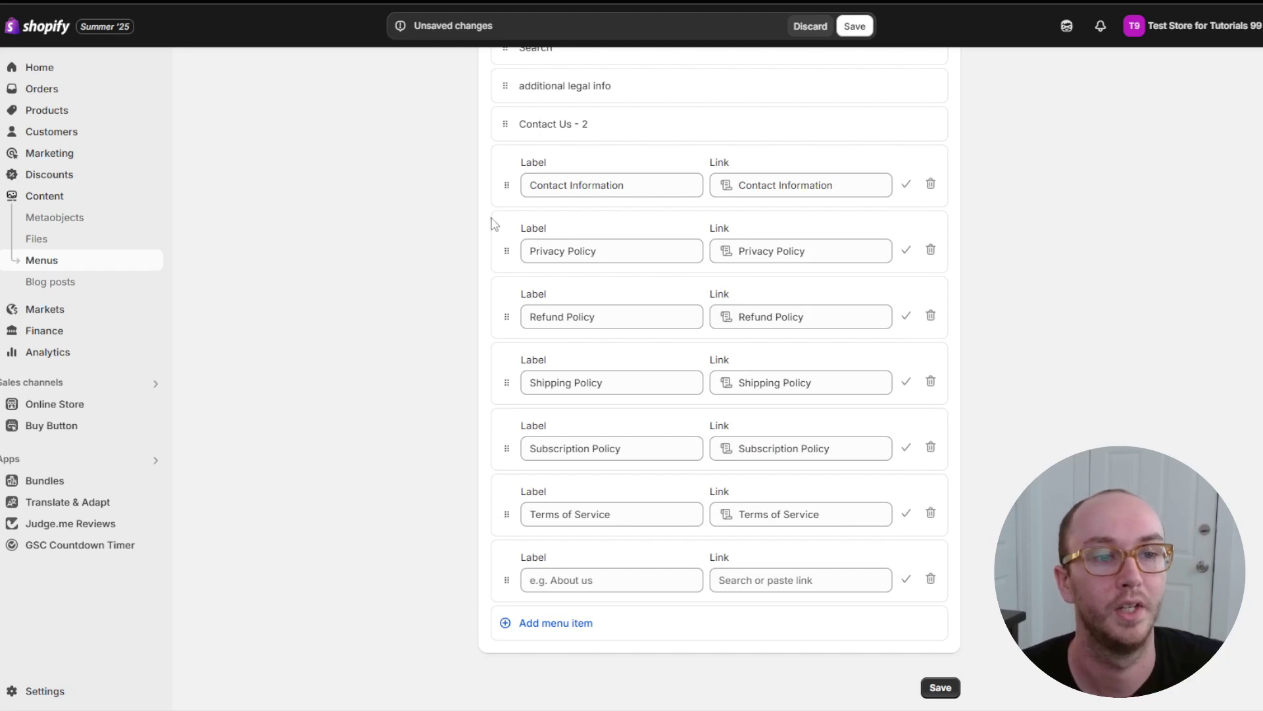
{"action": "left_click", "coordinate": [931, 579]}
{"action": "left_click", "coordinate": [836, 397]}
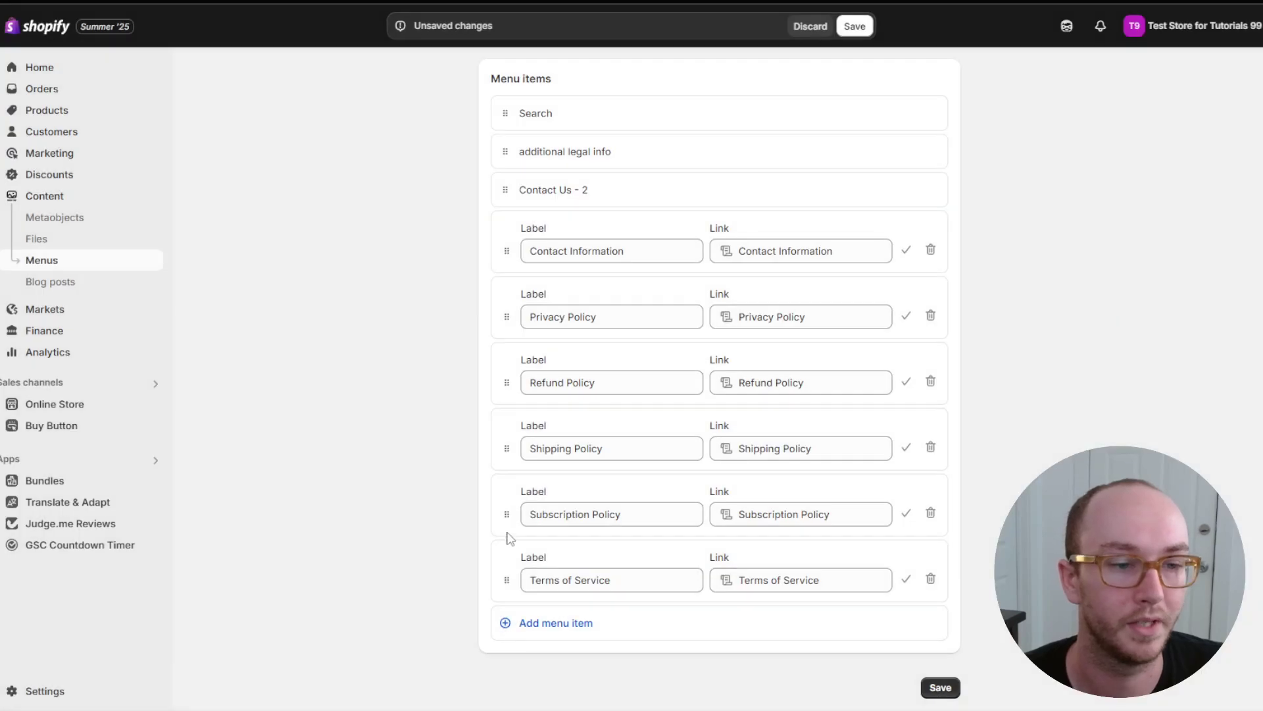
Move Contact Information to the end of the menu items and Terms of Service directly below Privacy Policy, and save the menu
{"action": "left_click_drag", "start_coordinate": [509, 253], "coordinate": [504, 503]}
{"action": "left_click_drag", "start_coordinate": [504, 643], "coordinate": [510, 337]}
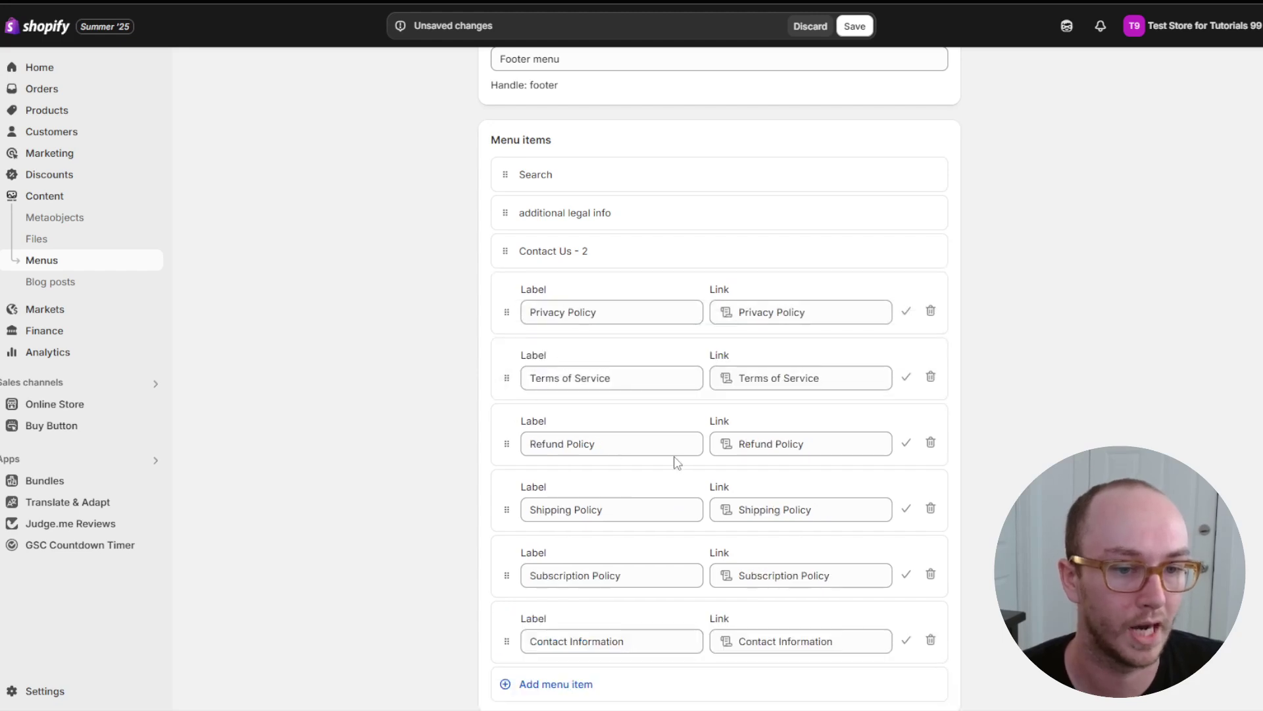
{"action": "scroll", "coordinate": [675, 461], "scroll_direction": "down", "scroll_amount": 2}
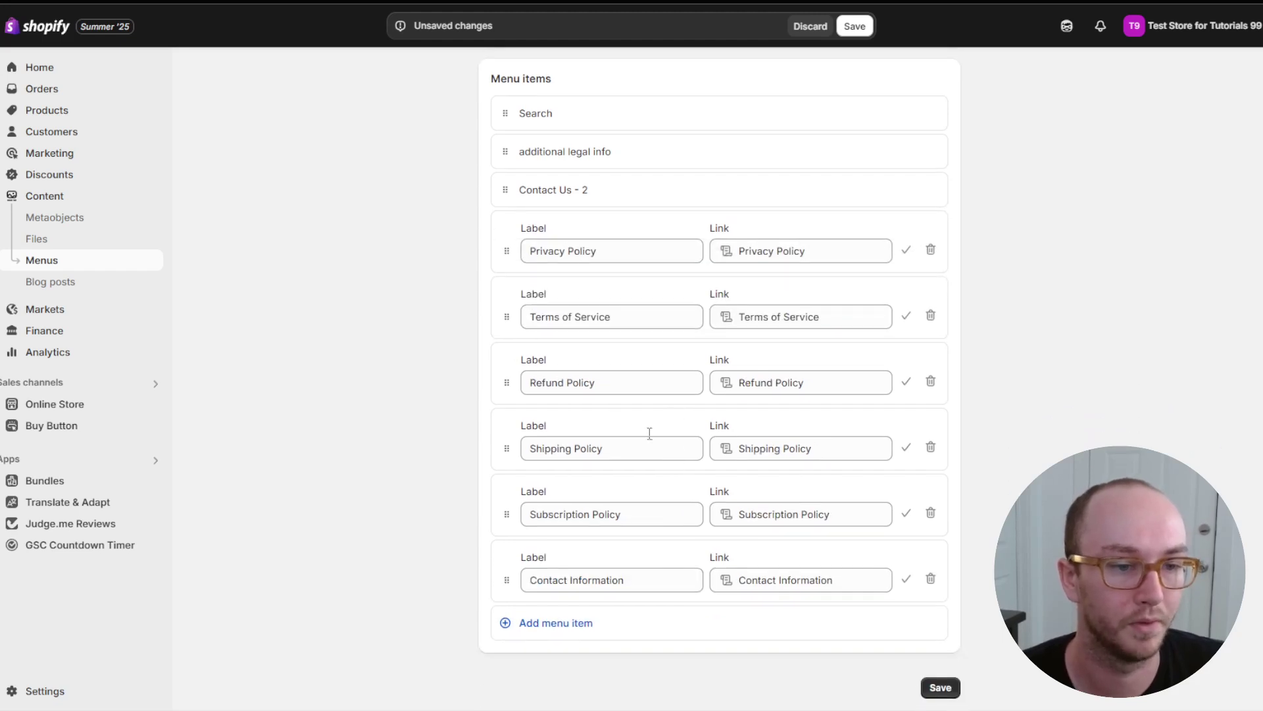
{"action": "left_click", "coordinate": [940, 687]}
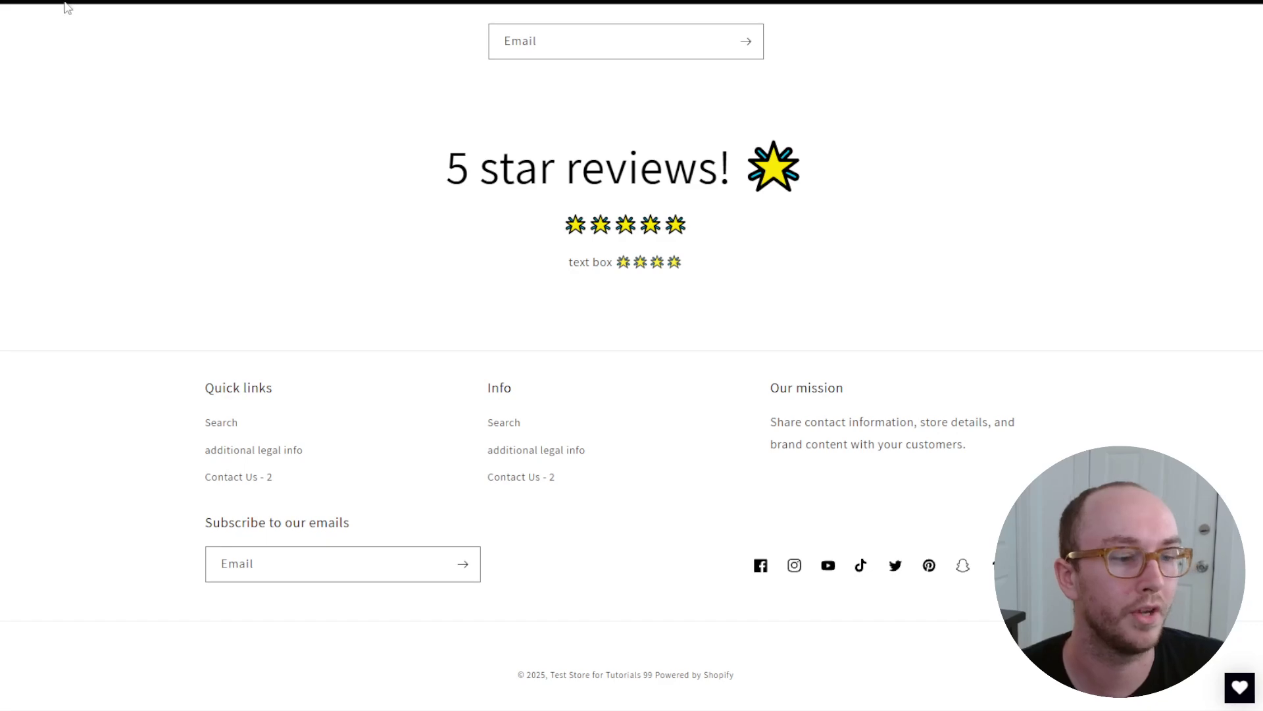
Check the policy links in the storefront footer, return to the store admin and open the current Dawn theme for customizing
{"action": "scroll", "coordinate": [367, 443], "scroll_direction": "down", "scroll_amount": 2}
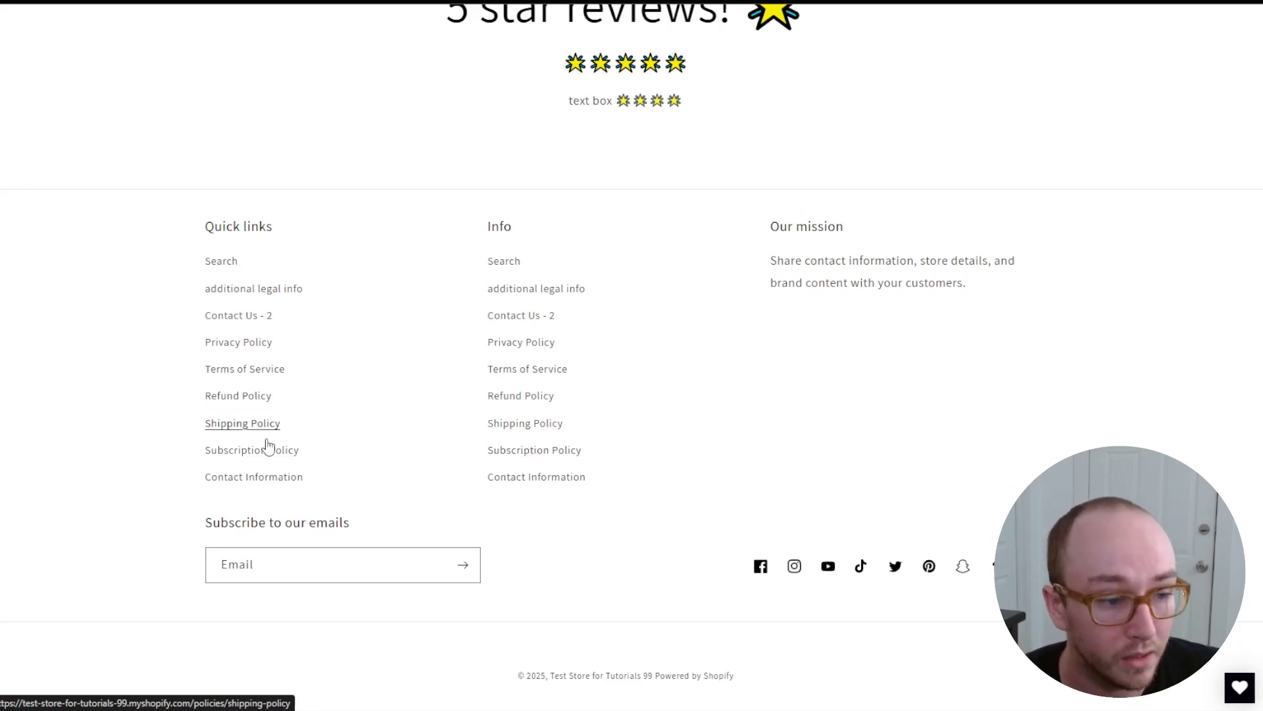
{"action": "left_click", "coordinate": [221, 3]}
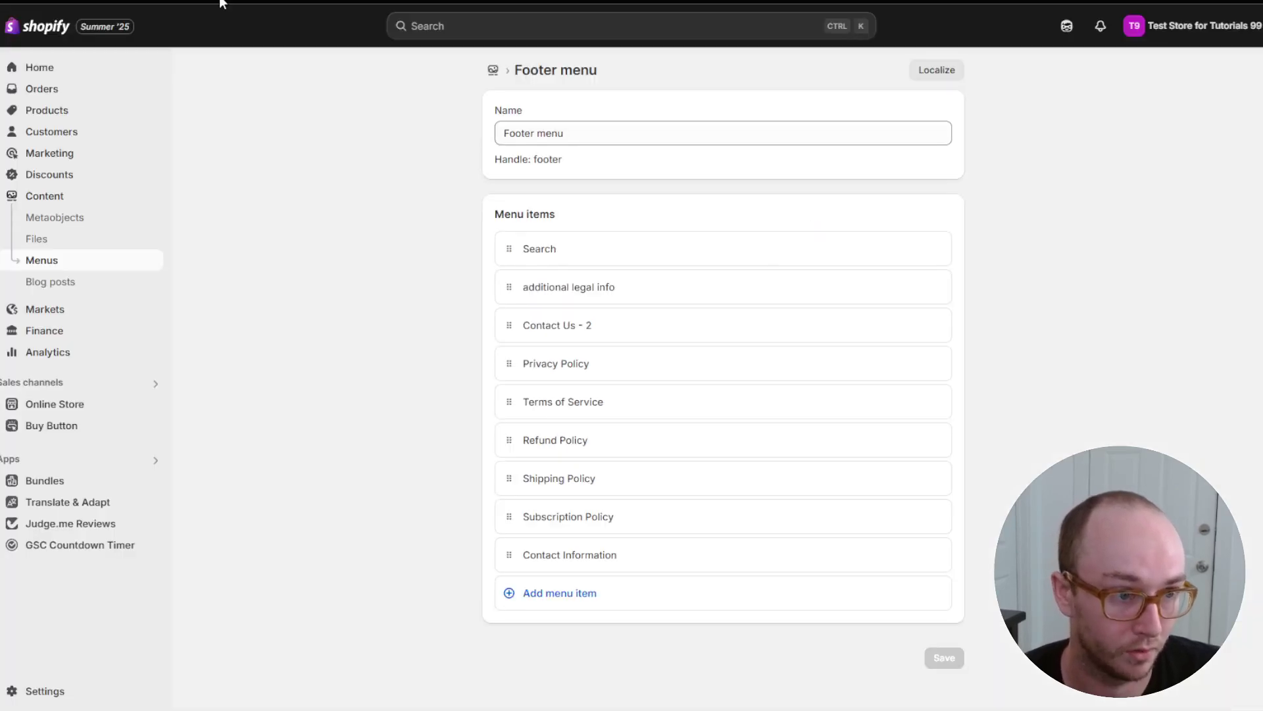
{"action": "left_click", "coordinate": [73, 410]}
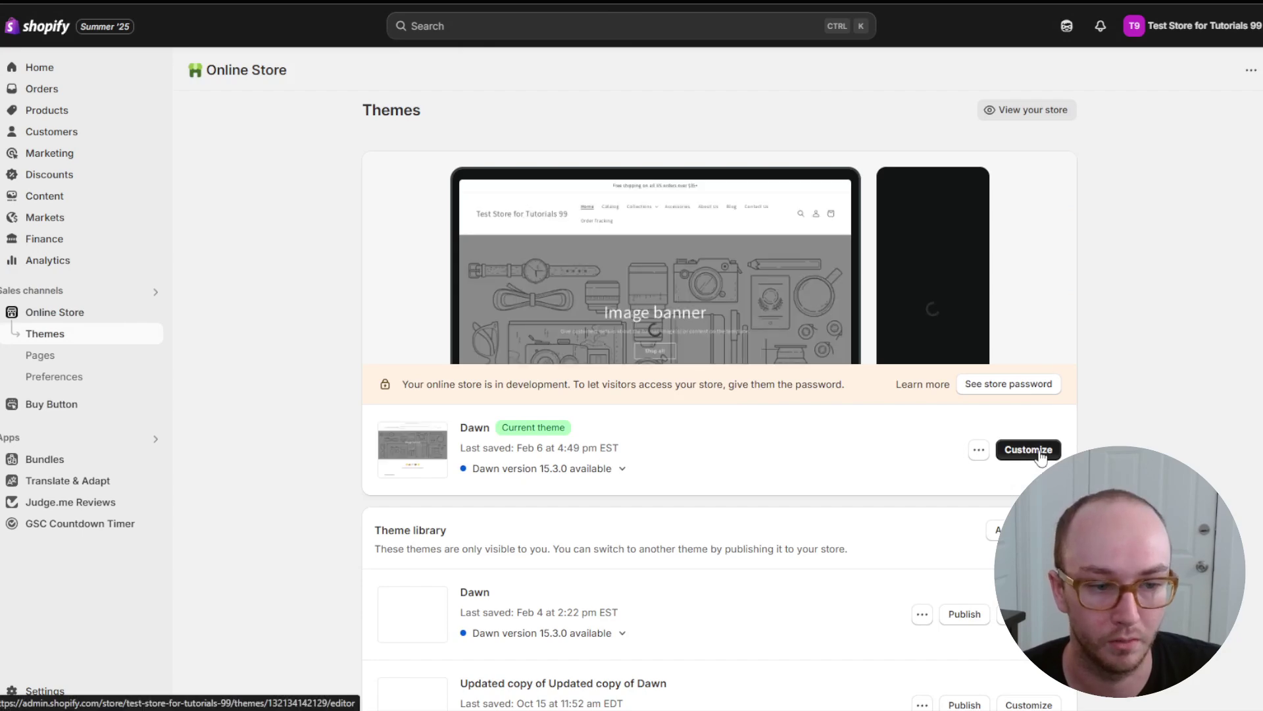
{"action": "left_click", "coordinate": [1033, 452]}
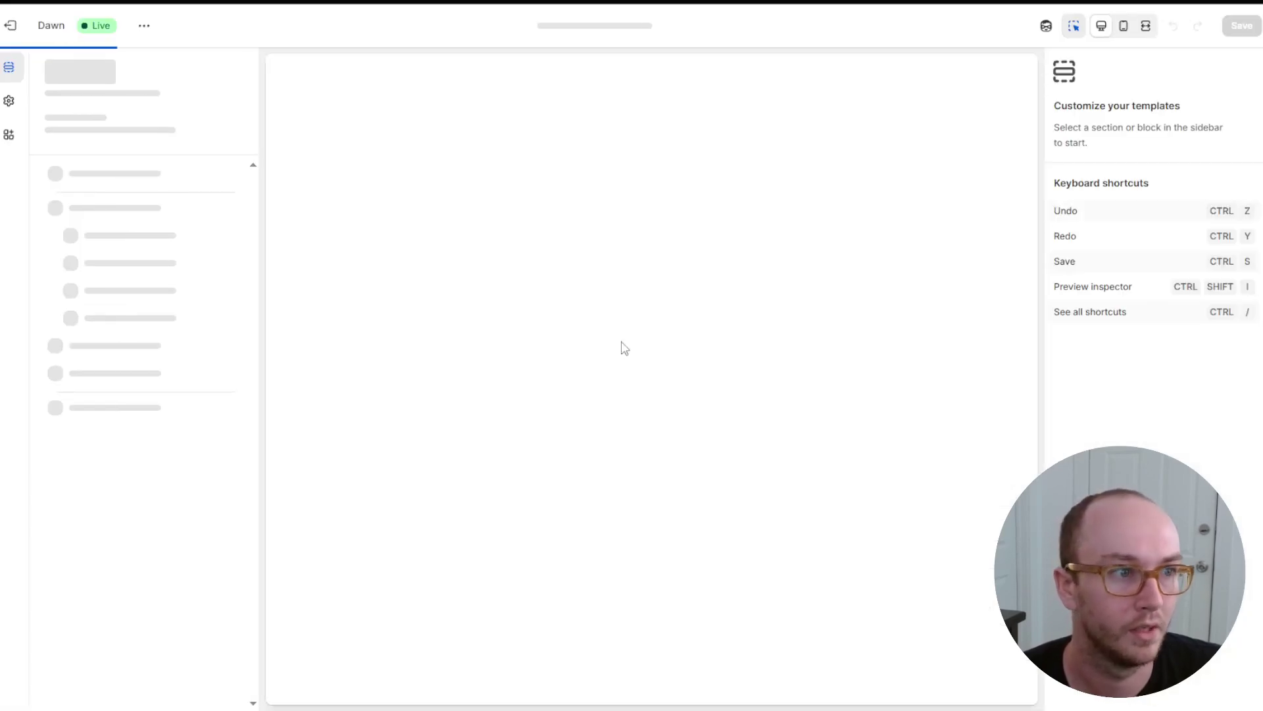
Select the Footer section of the home page in the theme editor and look through the page's section list
{"action": "scroll", "coordinate": [524, 298], "scroll_direction": "down", "scroll_amount": 15}
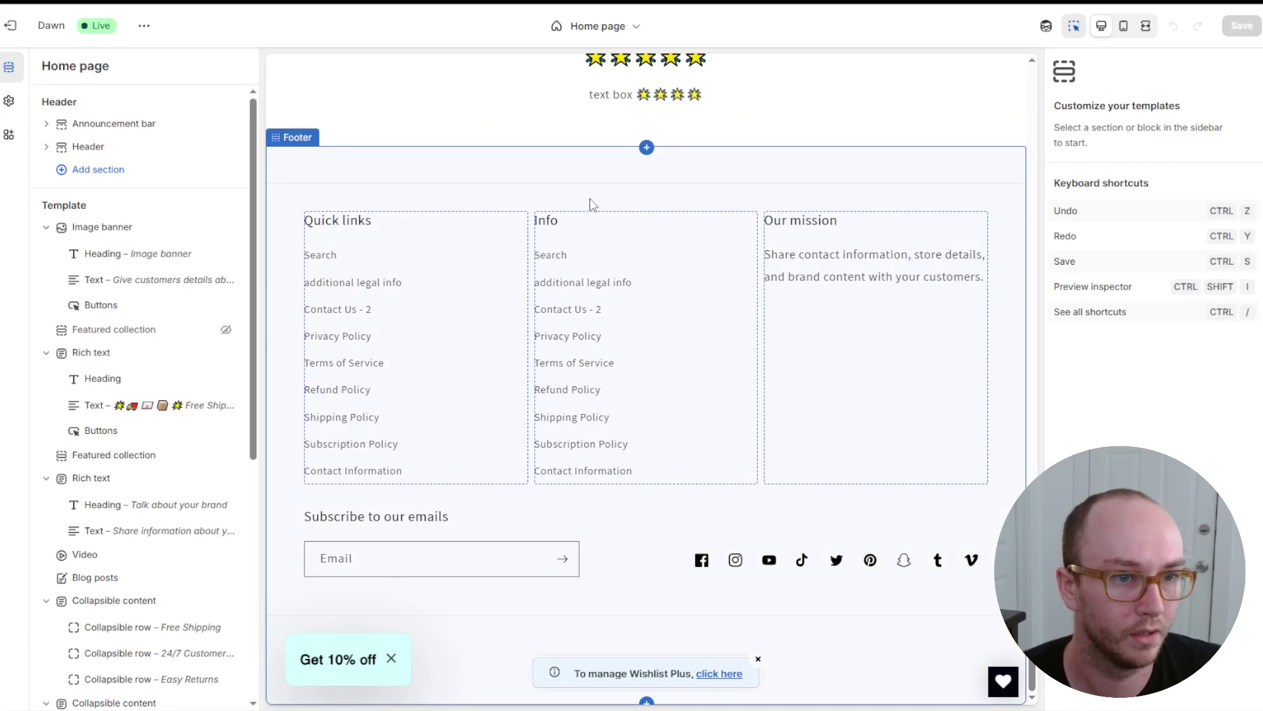
{"action": "left_click", "coordinate": [281, 172]}
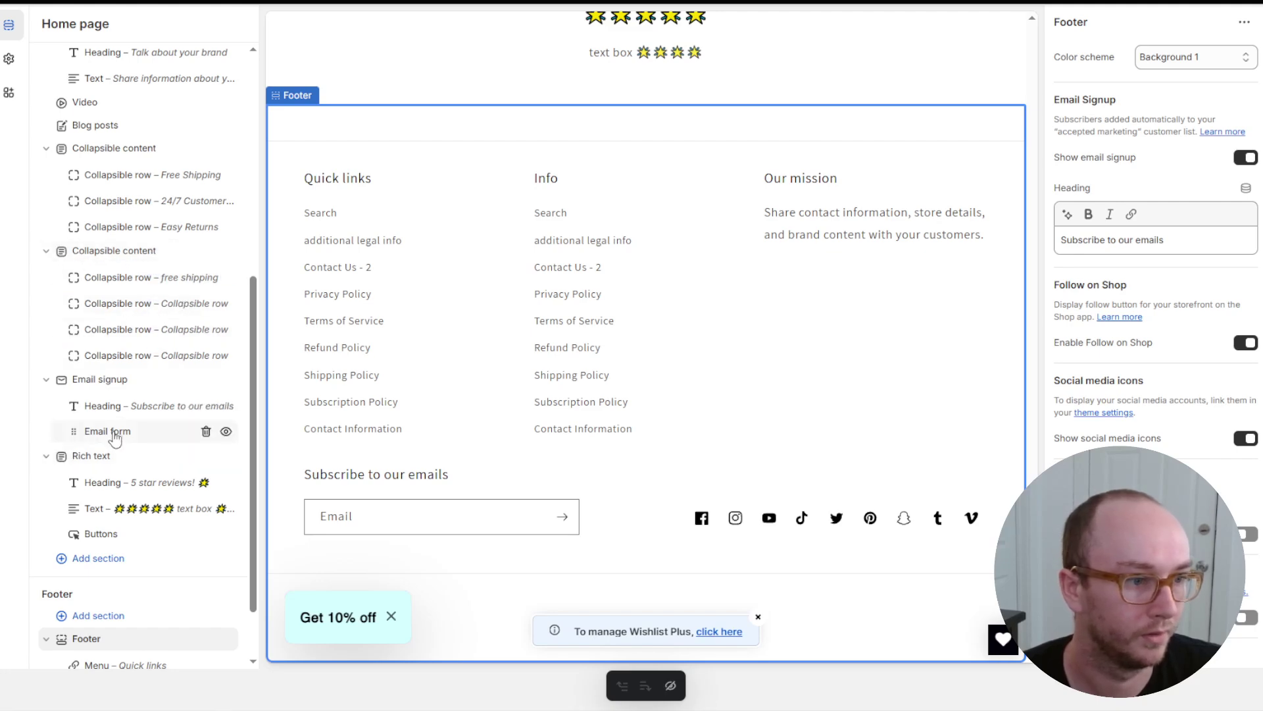
{"action": "scroll", "coordinate": [102, 230], "scroll_direction": "up", "scroll_amount": 5}
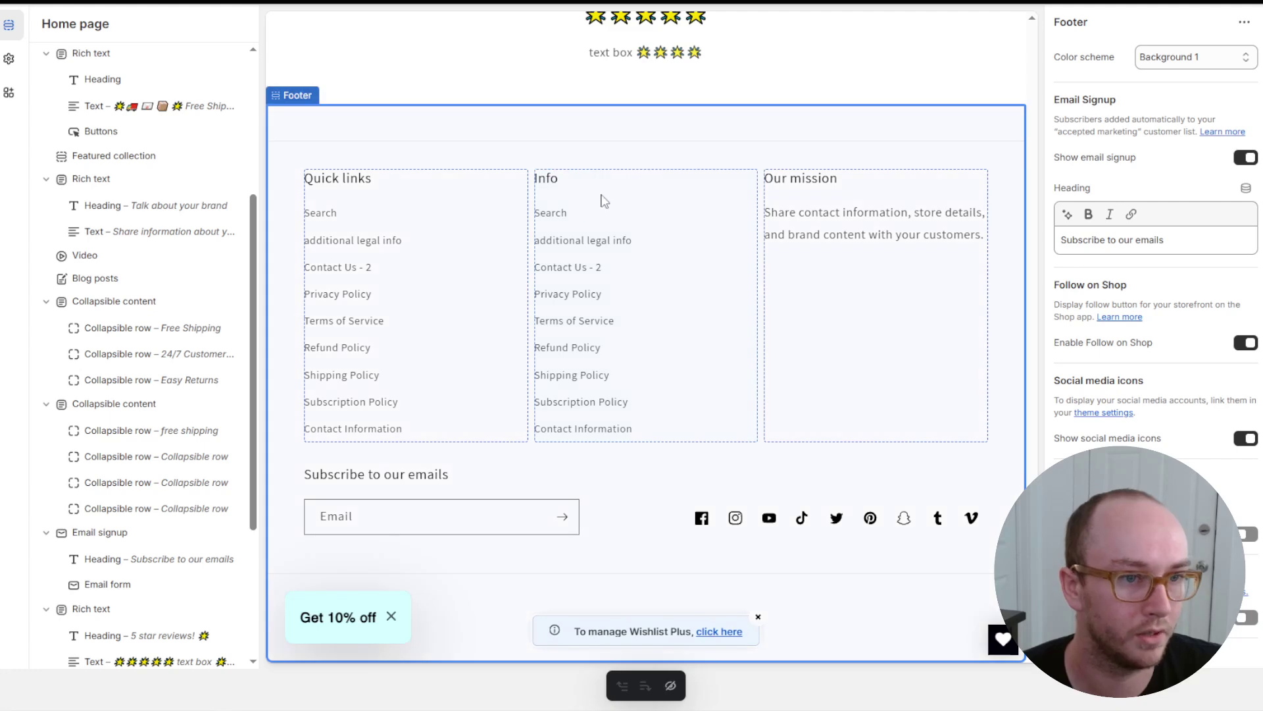
Add a Menu block using the Footer menu between the footer's Quick links and Info columns, and move it to first place
{"action": "left_click", "coordinate": [645, 171]}
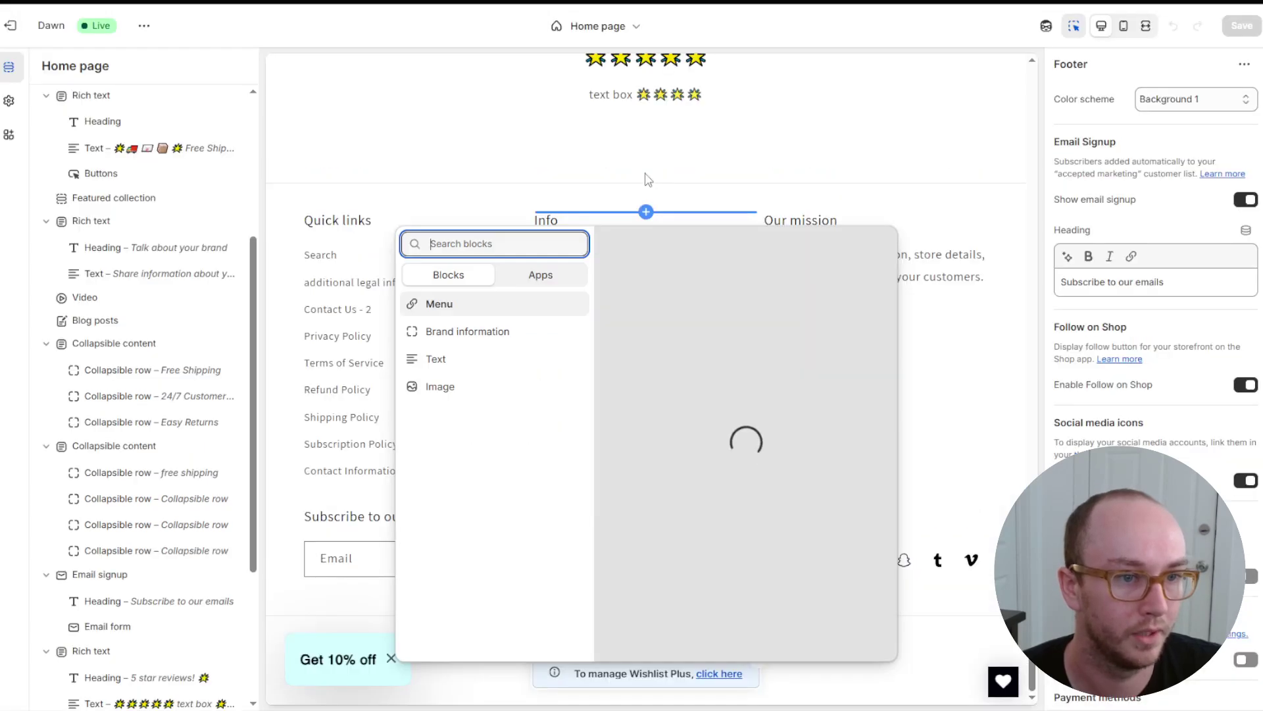
{"action": "left_click", "coordinate": [459, 312]}
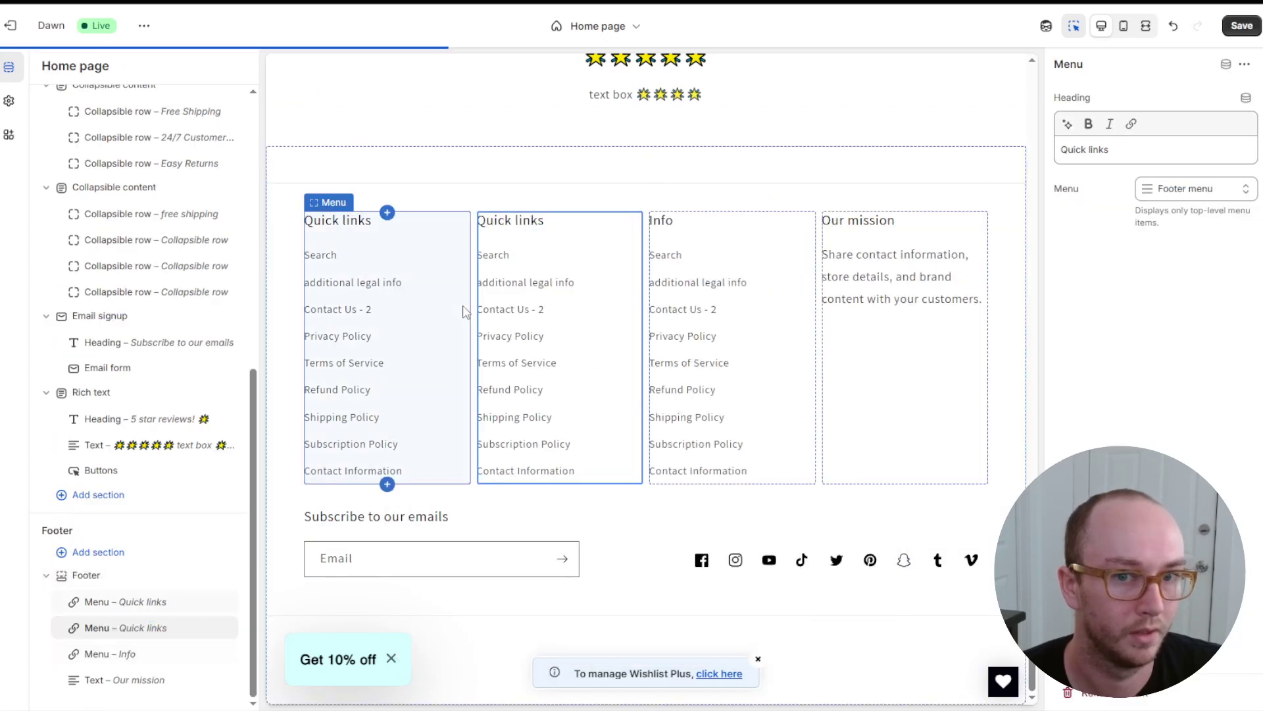
{"action": "left_click", "coordinate": [1183, 192]}
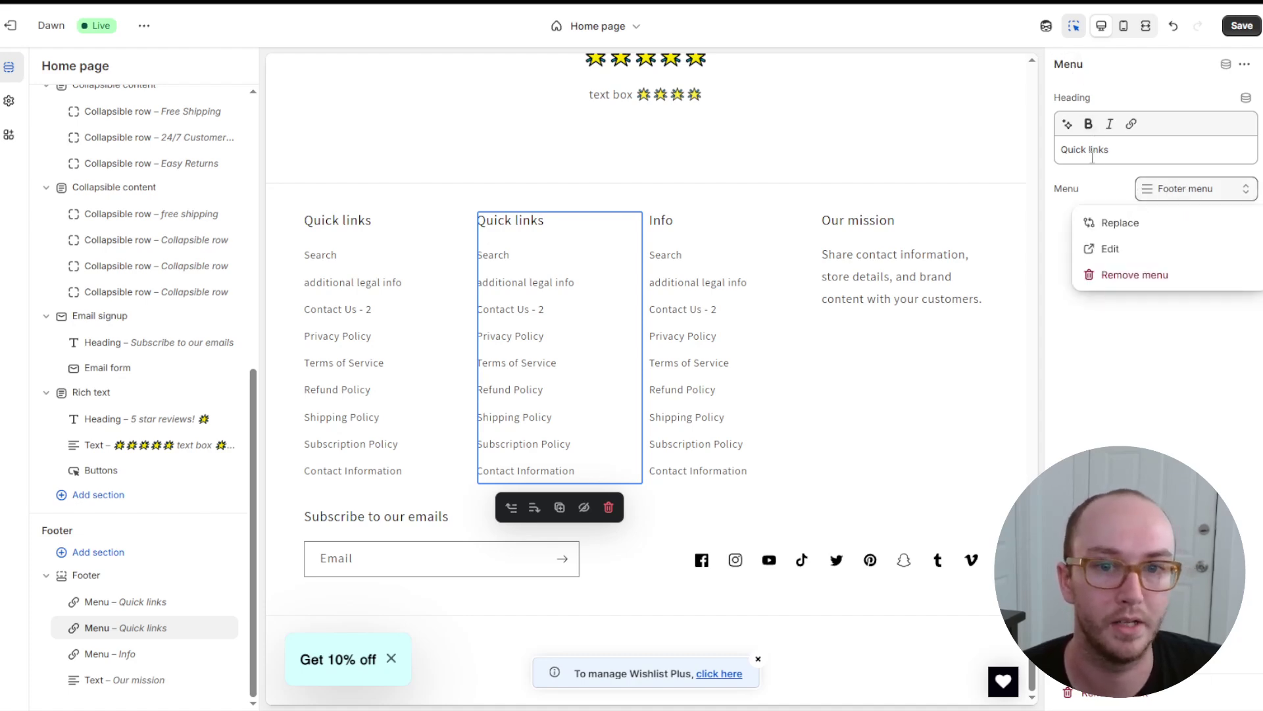
{"action": "left_click", "coordinate": [1145, 190]}
{"action": "left_click", "coordinate": [1162, 192]}
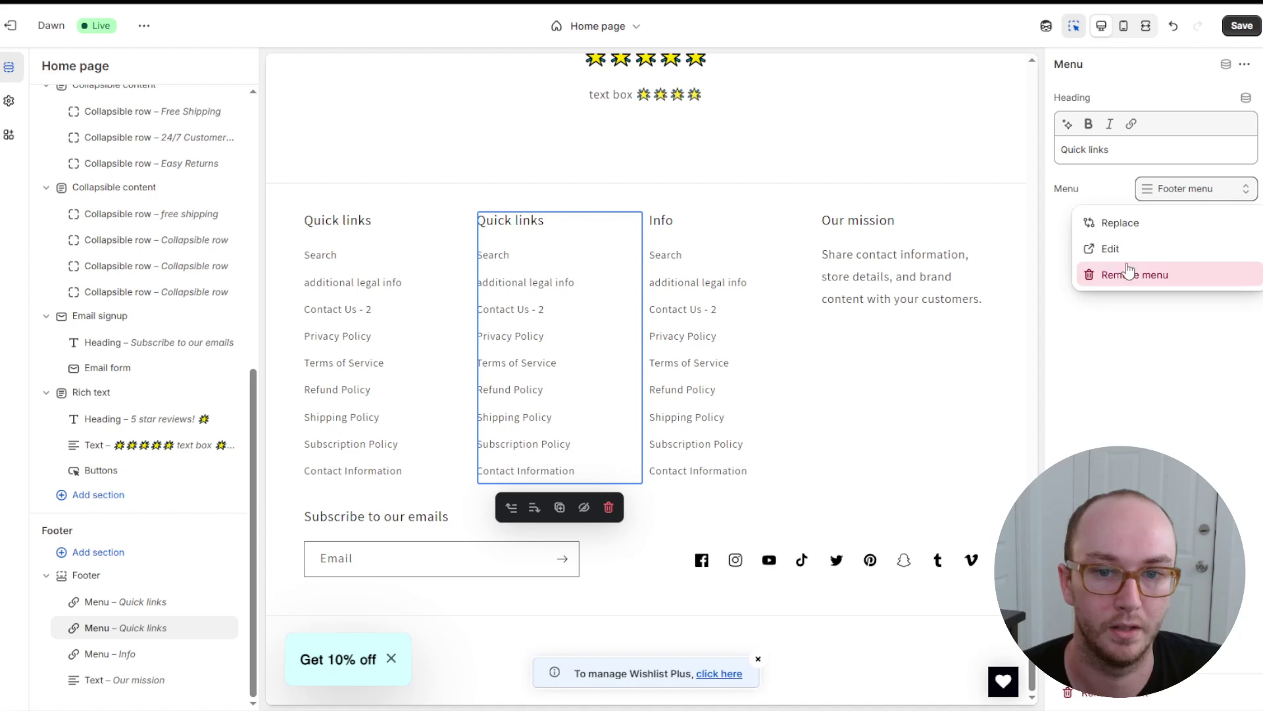
{"action": "left_click", "coordinate": [1109, 192]}
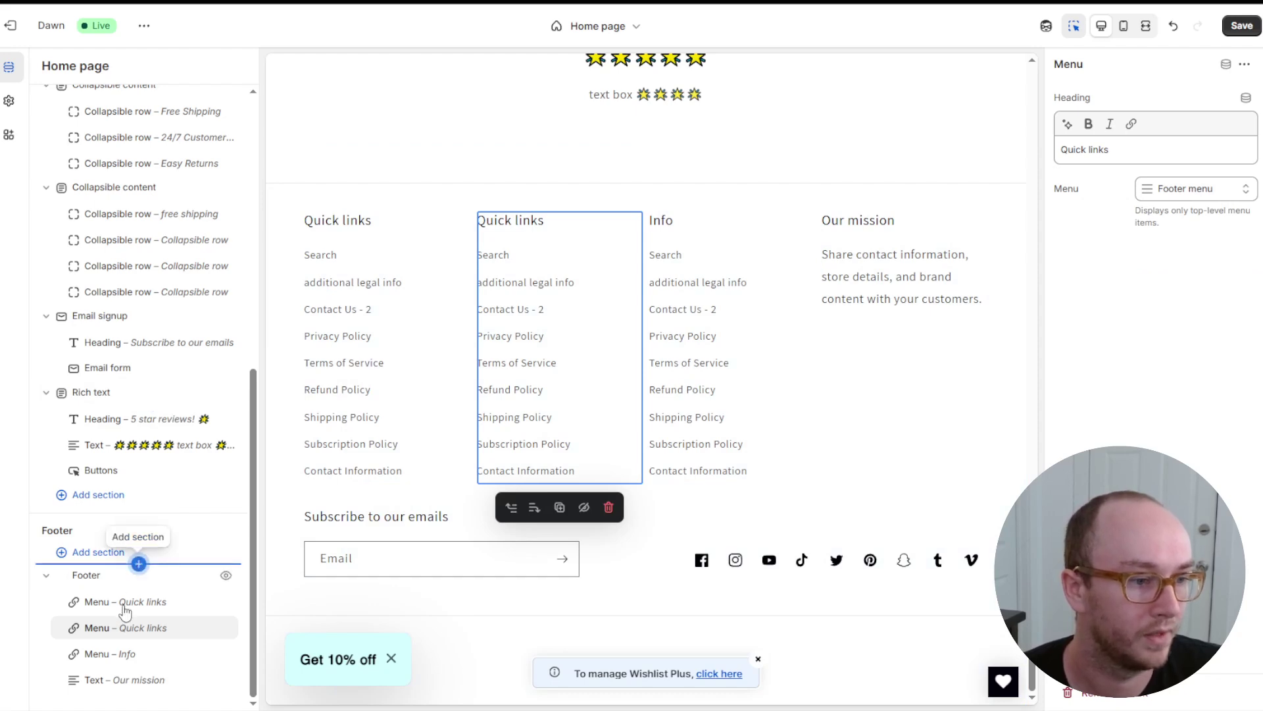
{"action": "left_click_drag", "start_coordinate": [72, 632], "coordinate": [75, 600]}
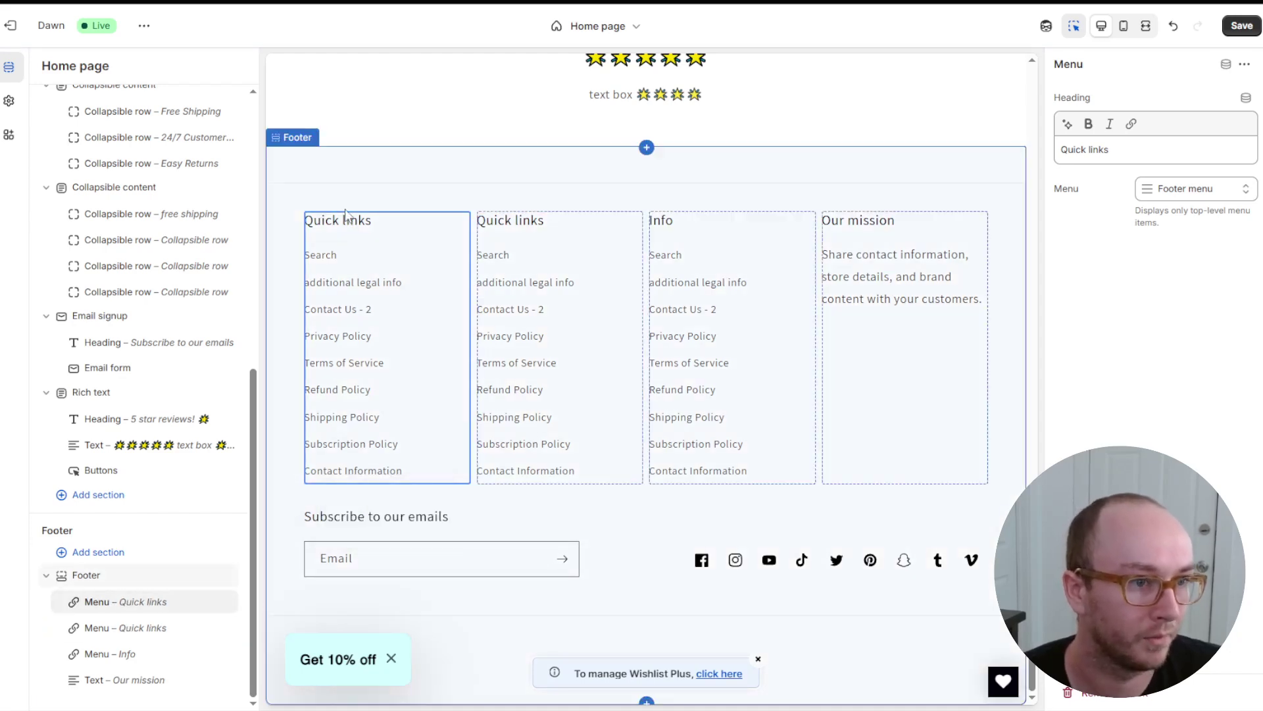
Change the first footer menu block's heading to "Policies" and save the theme
{"action": "left_click", "coordinate": [1112, 150]}
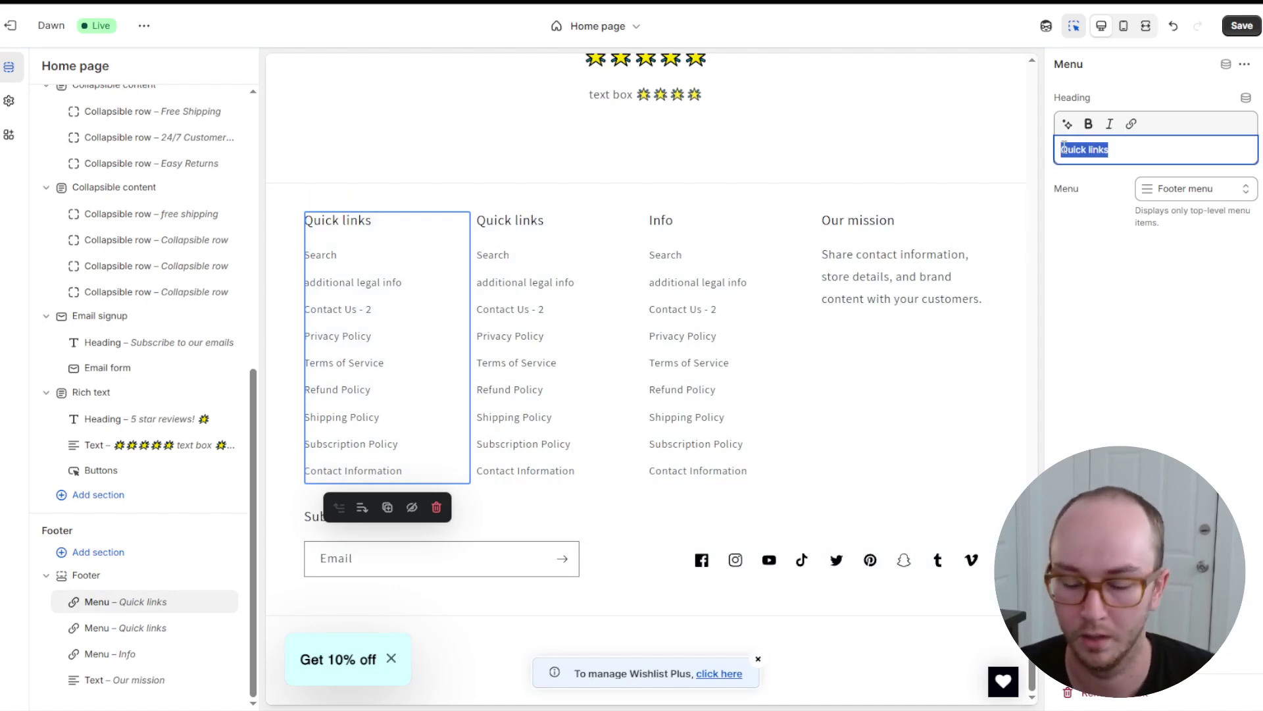
{"action": "type", "text": "Policies"}
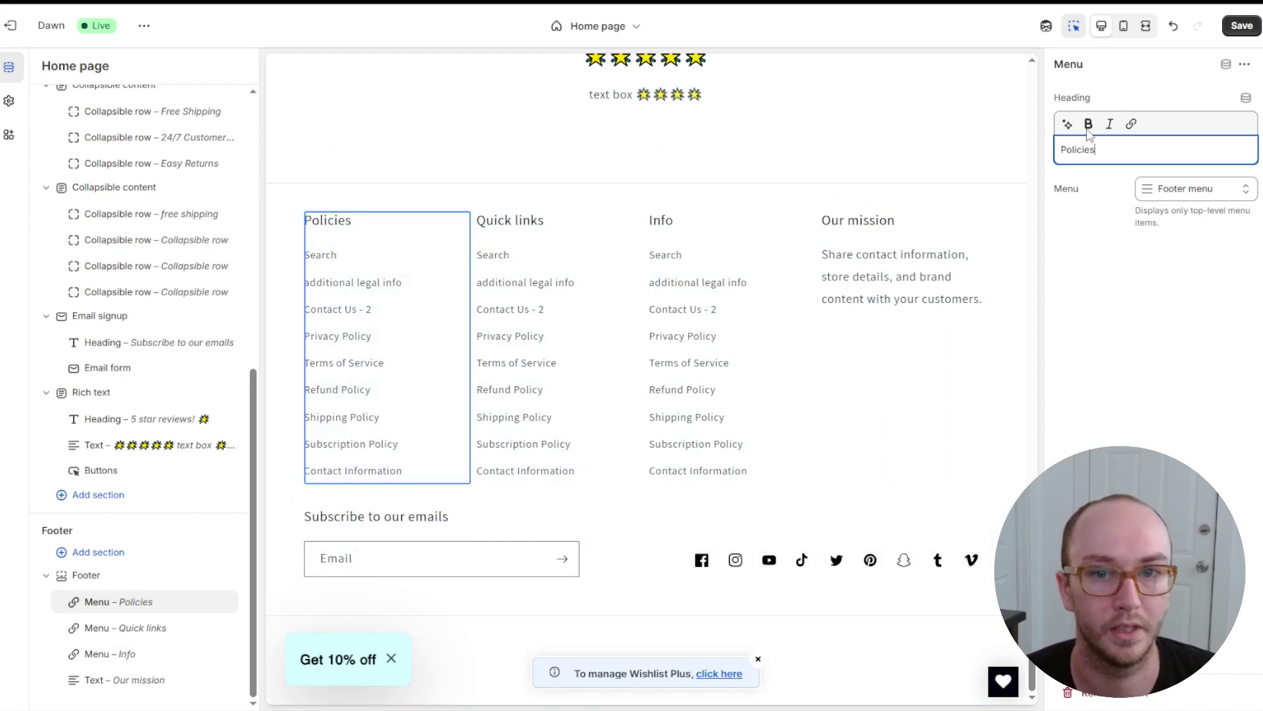
{"action": "left_click", "coordinate": [1240, 26]}
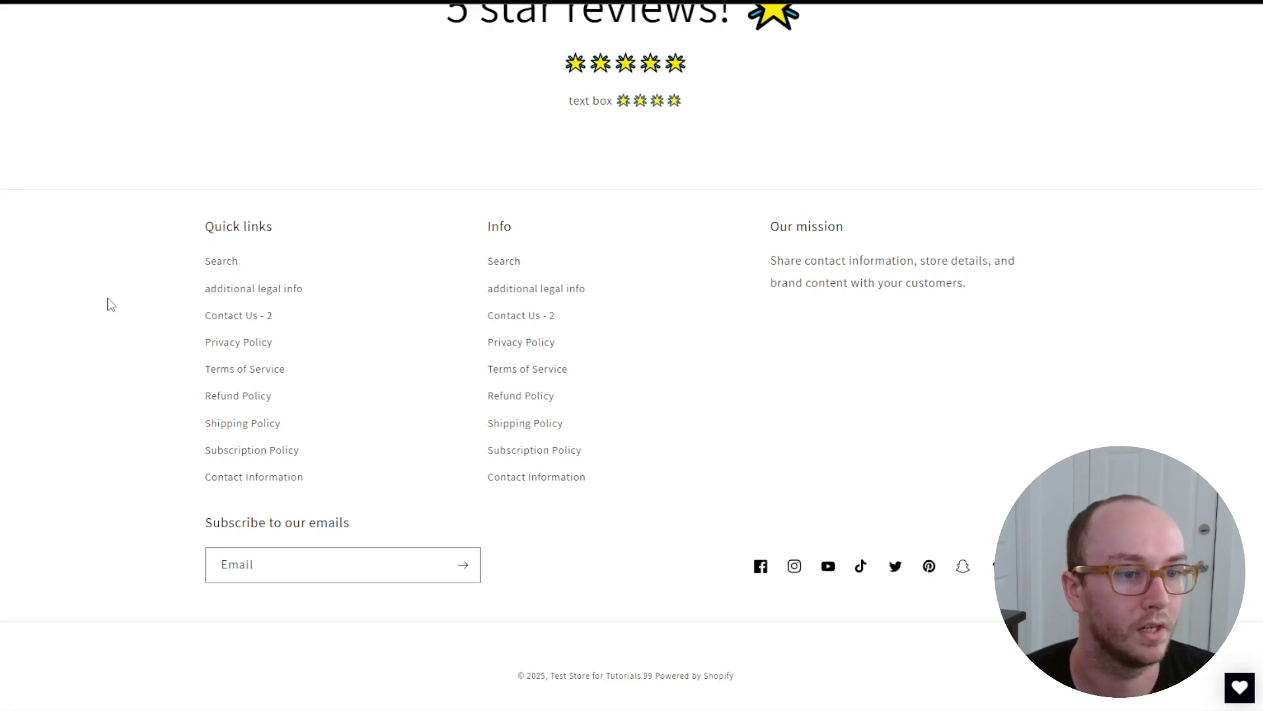
Reload the storefront, check the Policies column in the footer and look through the linked Terms of Service page
{"action": "key", "text": "F5"}
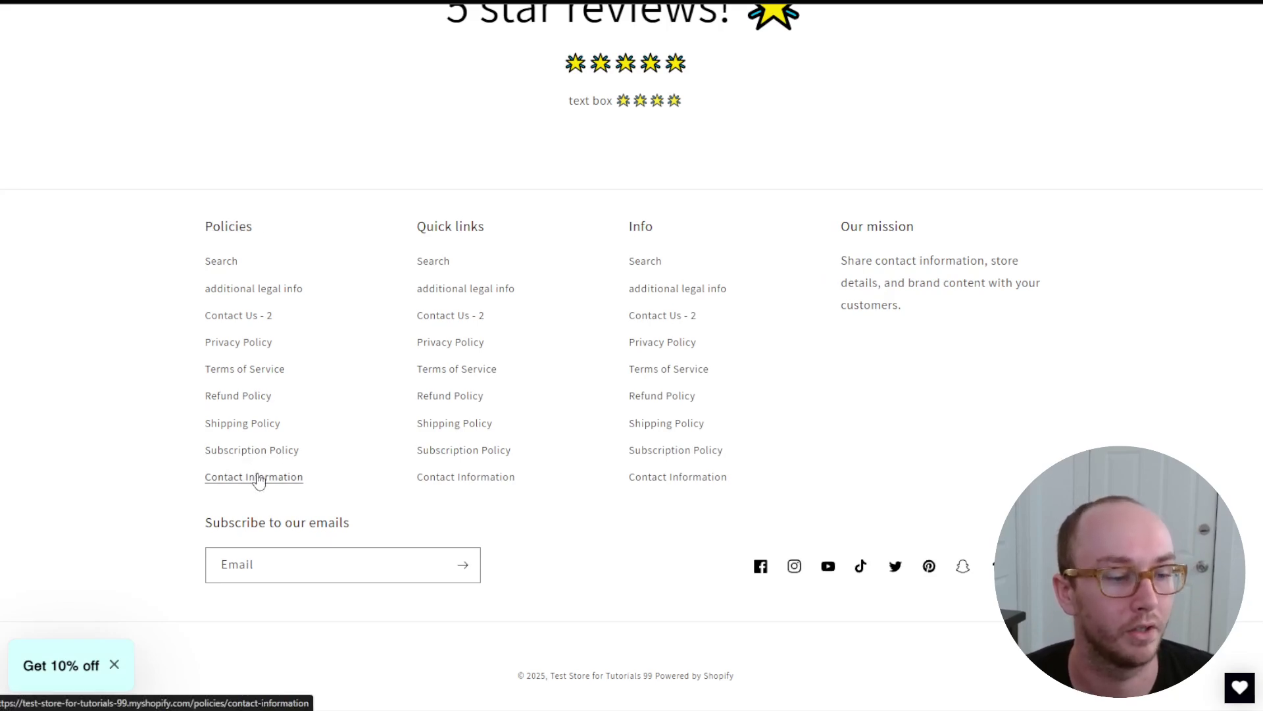
{"action": "left_click_drag", "start_coordinate": [211, 230], "coordinate": [248, 232]}
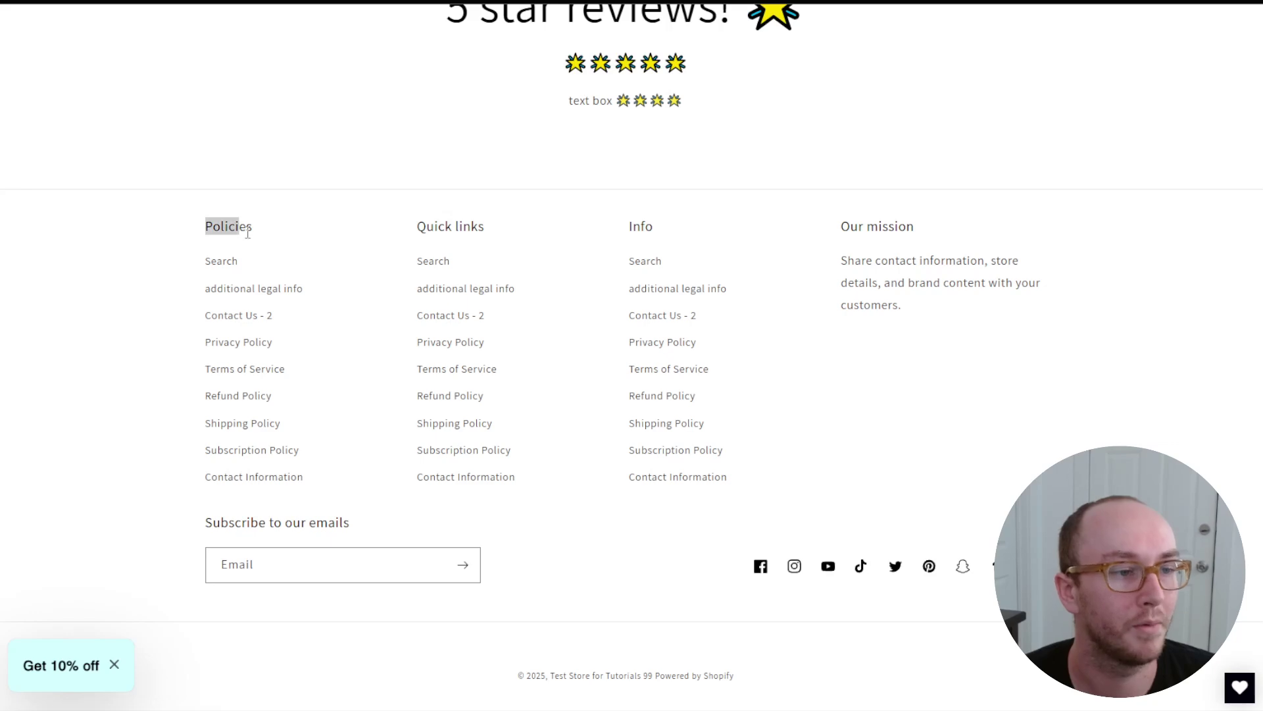
{"action": "left_click", "coordinate": [236, 381]}
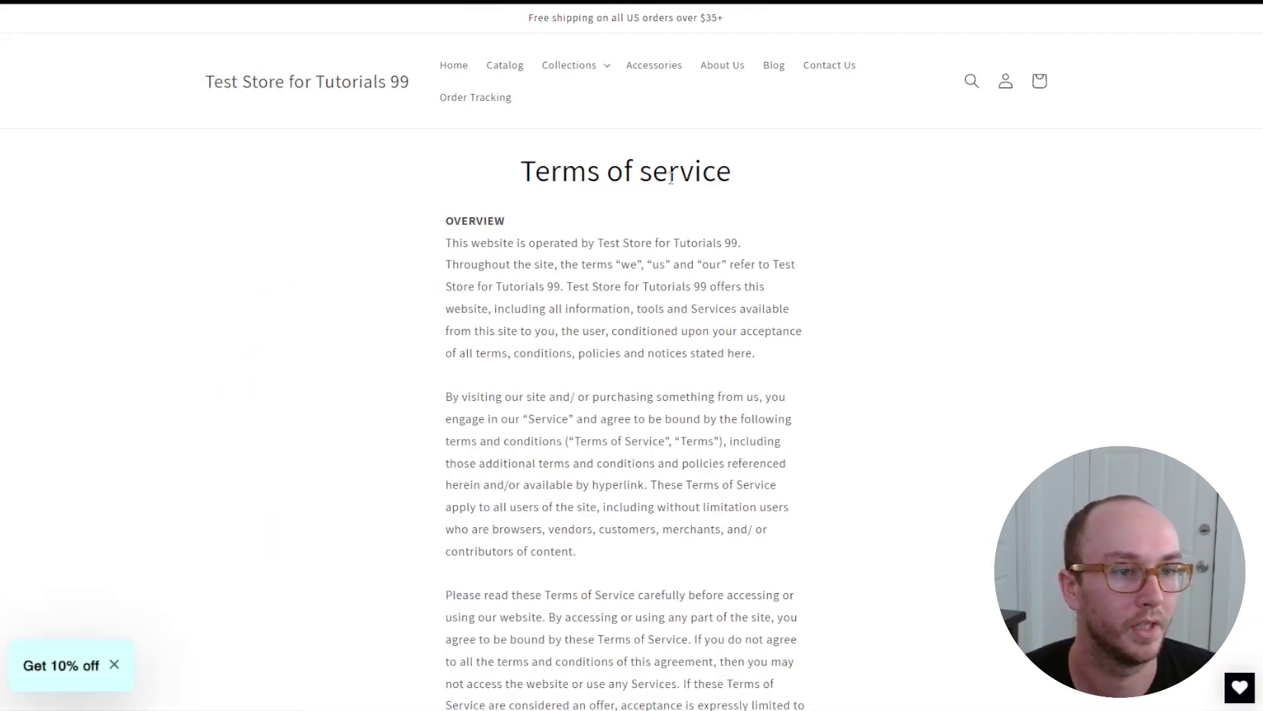
{"action": "scroll", "coordinate": [386, 389], "scroll_direction": "down", "scroll_amount": 20}
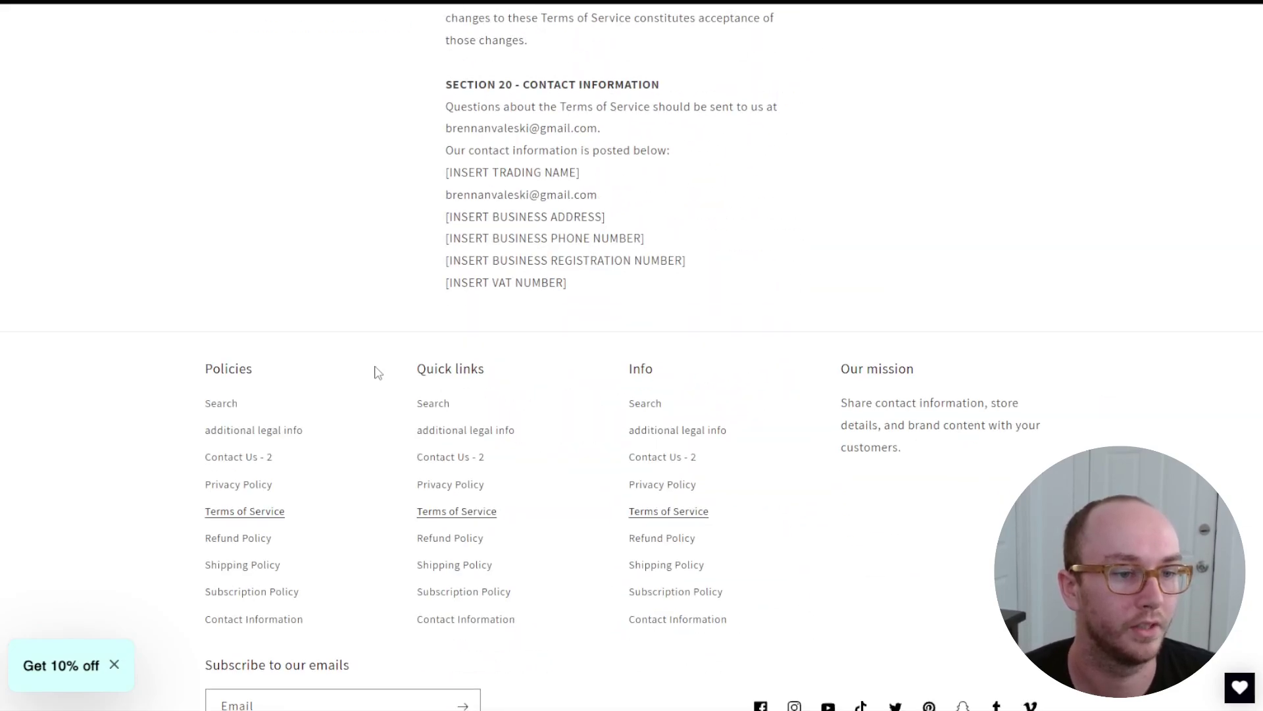
{"action": "scroll", "coordinate": [378, 372], "scroll_direction": "down", "scroll_amount": 2}
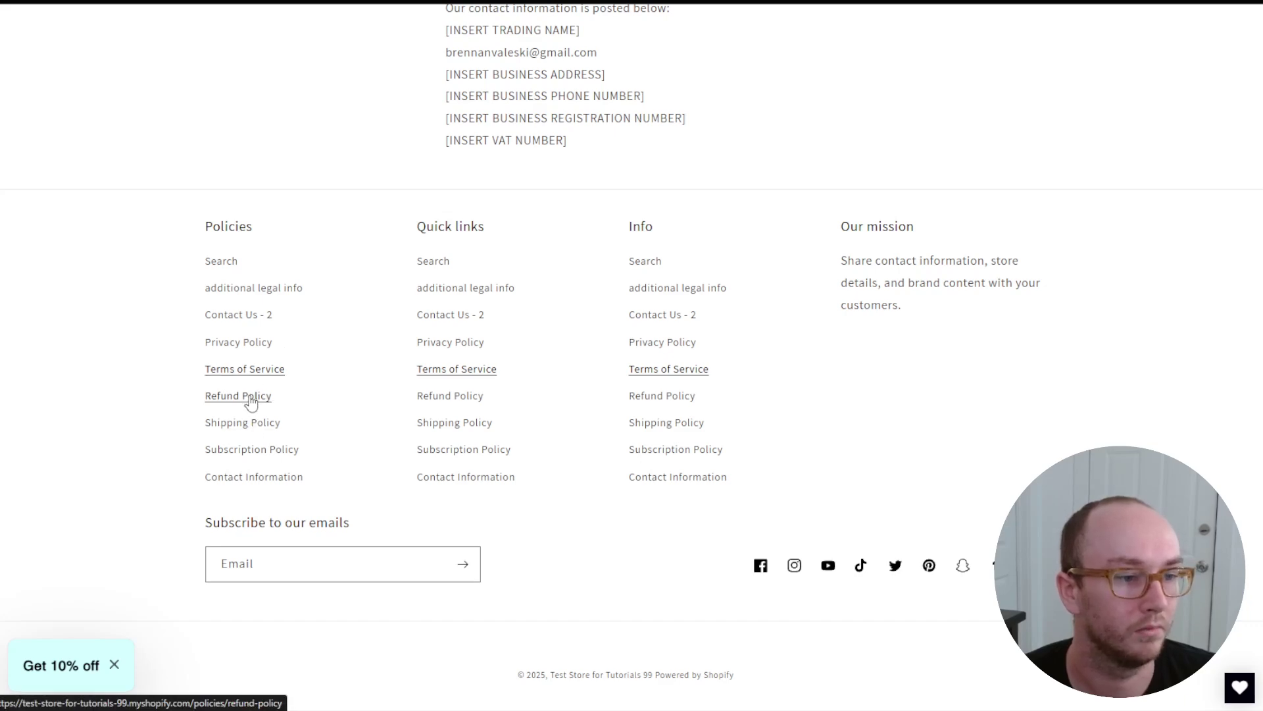
Look through the Privacy Policy page linked in the footer and return to the storefront home page
{"action": "left_click", "coordinate": [245, 345]}
{"action": "scroll", "coordinate": [387, 372], "scroll_direction": "down", "scroll_amount": 1}
{"action": "scroll", "coordinate": [395, 309], "scroll_direction": "up", "scroll_amount": 2}
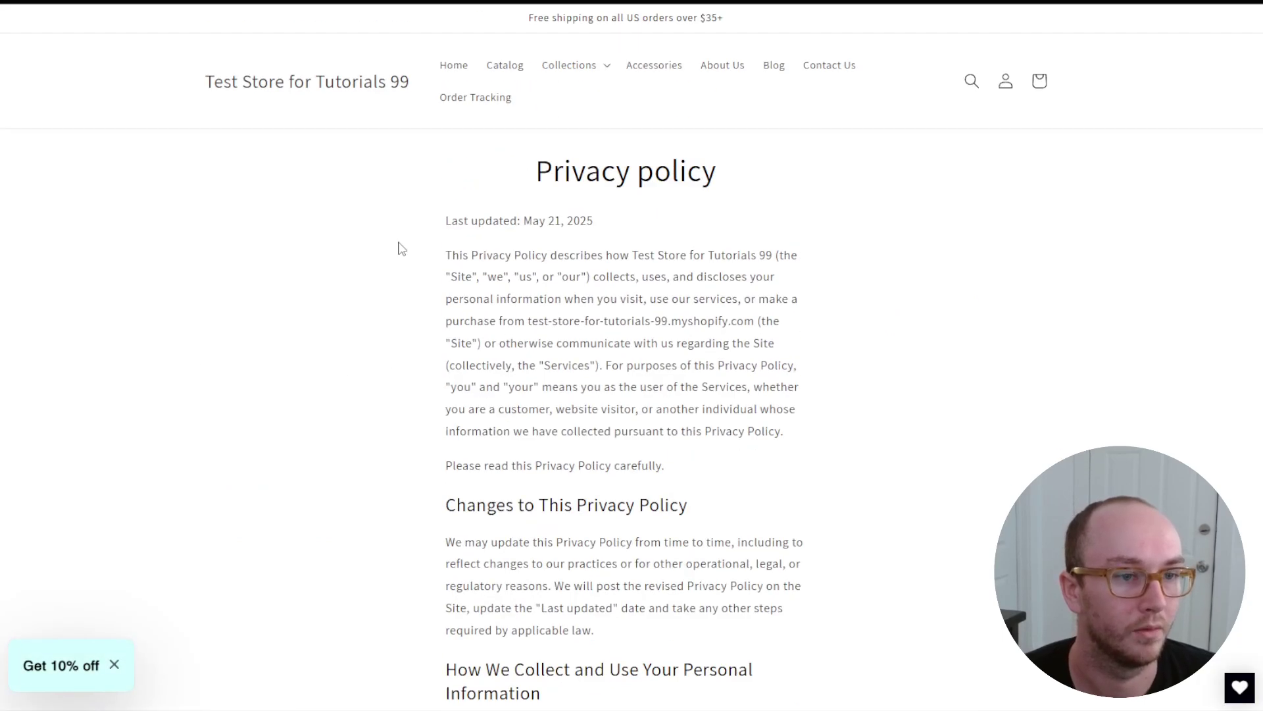
{"action": "scroll", "coordinate": [578, 252], "scroll_direction": "down", "scroll_amount": 20}
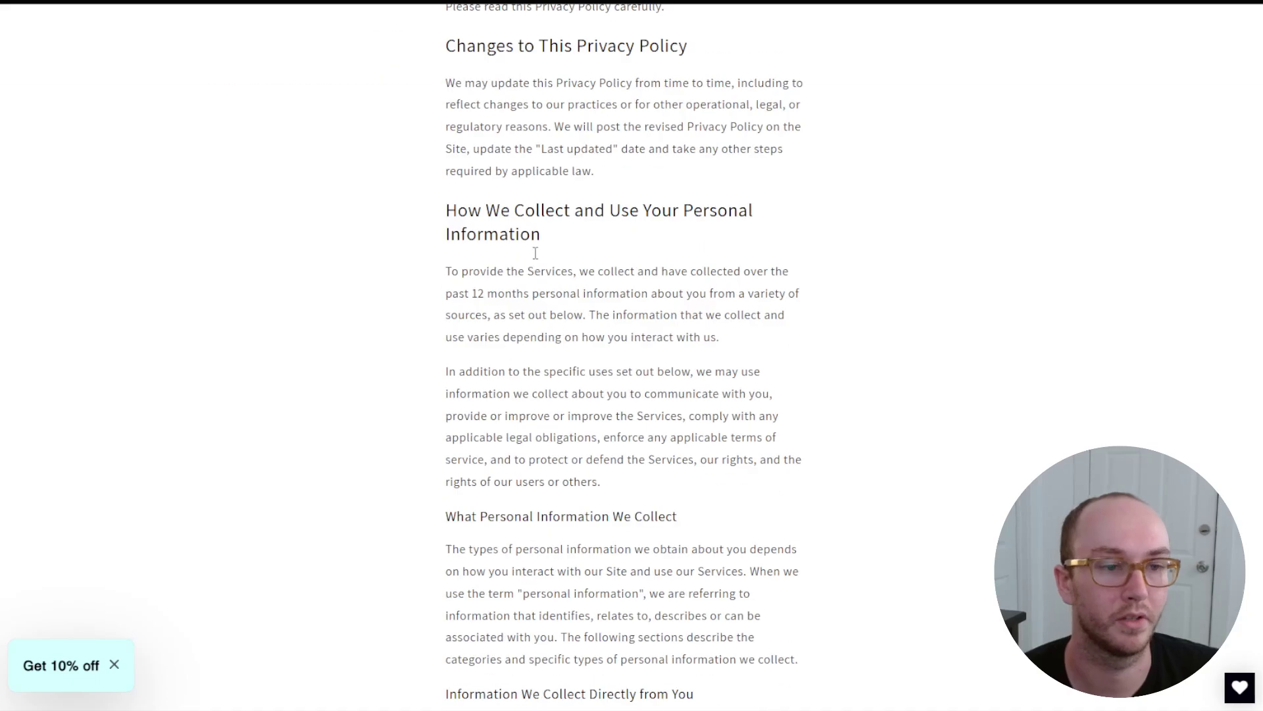
{"action": "scroll", "coordinate": [535, 253], "scroll_direction": "down", "scroll_amount": 15}
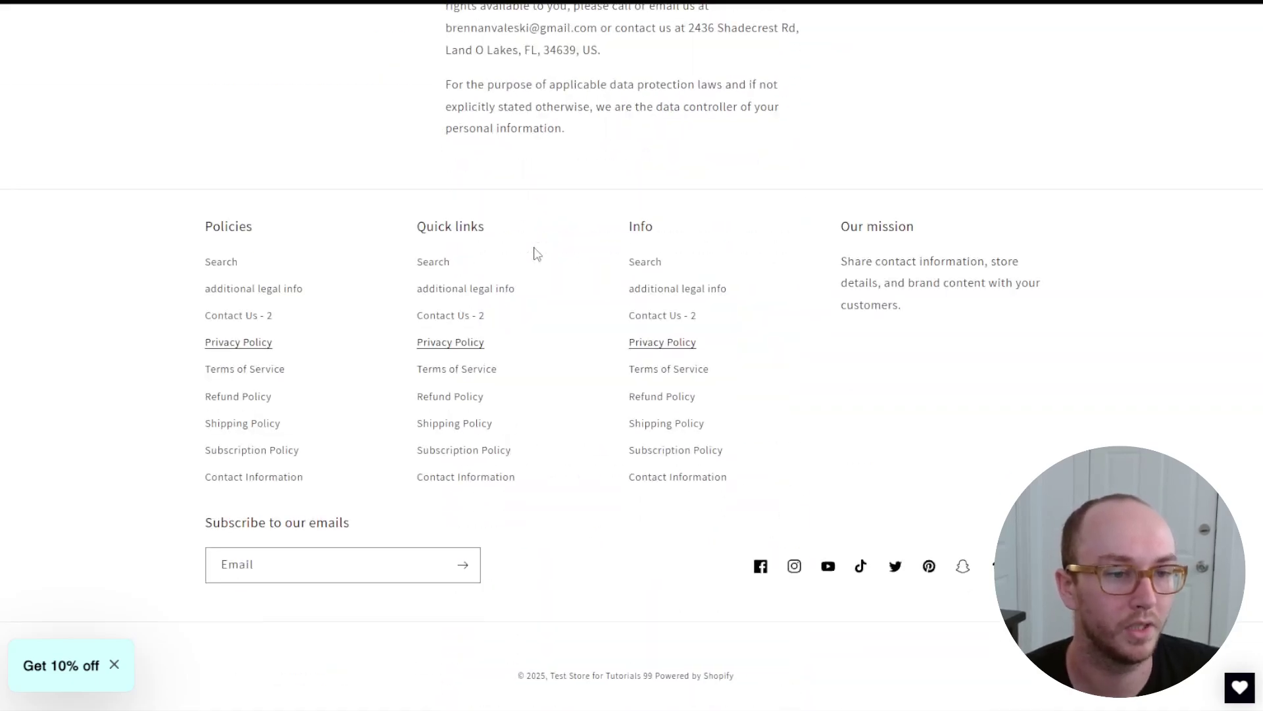
{"action": "scroll", "coordinate": [569, 488], "scroll_direction": "up", "scroll_amount": 3}
{"action": "scroll", "coordinate": [562, 479], "scroll_direction": "down", "scroll_amount": 3}
{"action": "scroll", "coordinate": [563, 478], "scroll_direction": "up", "scroll_amount": 20}
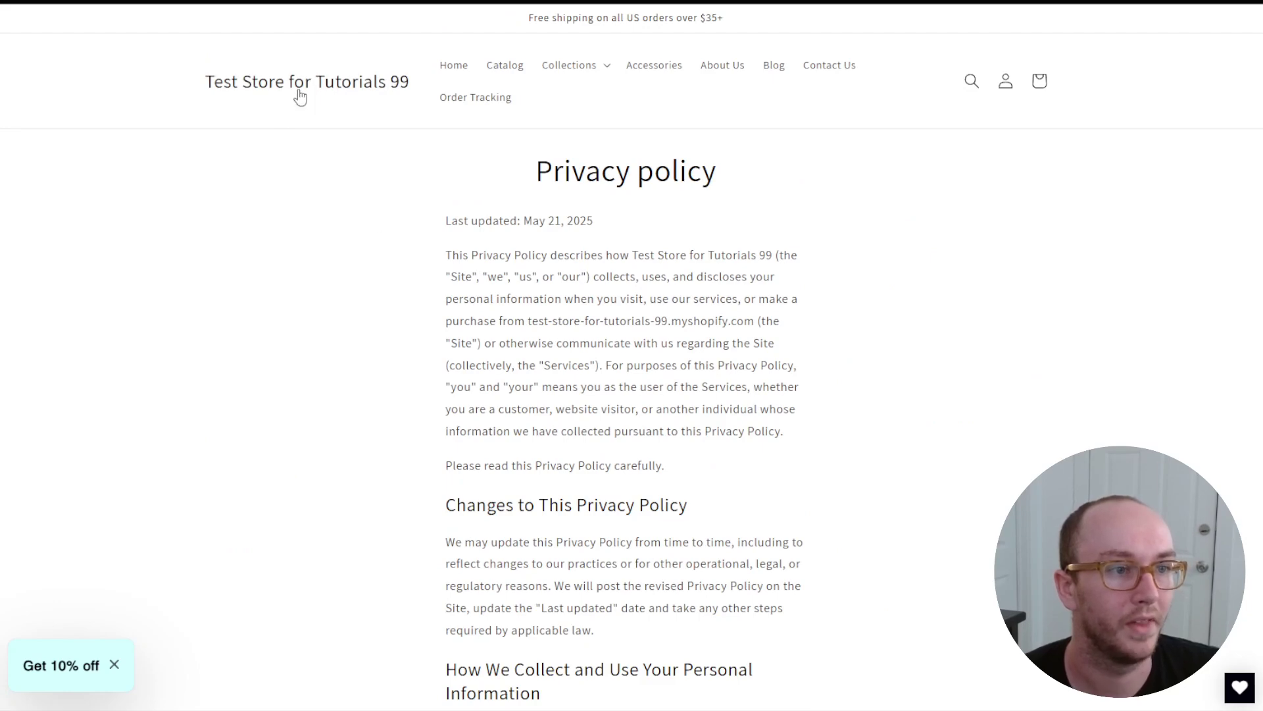
{"action": "left_click", "coordinate": [300, 94]}
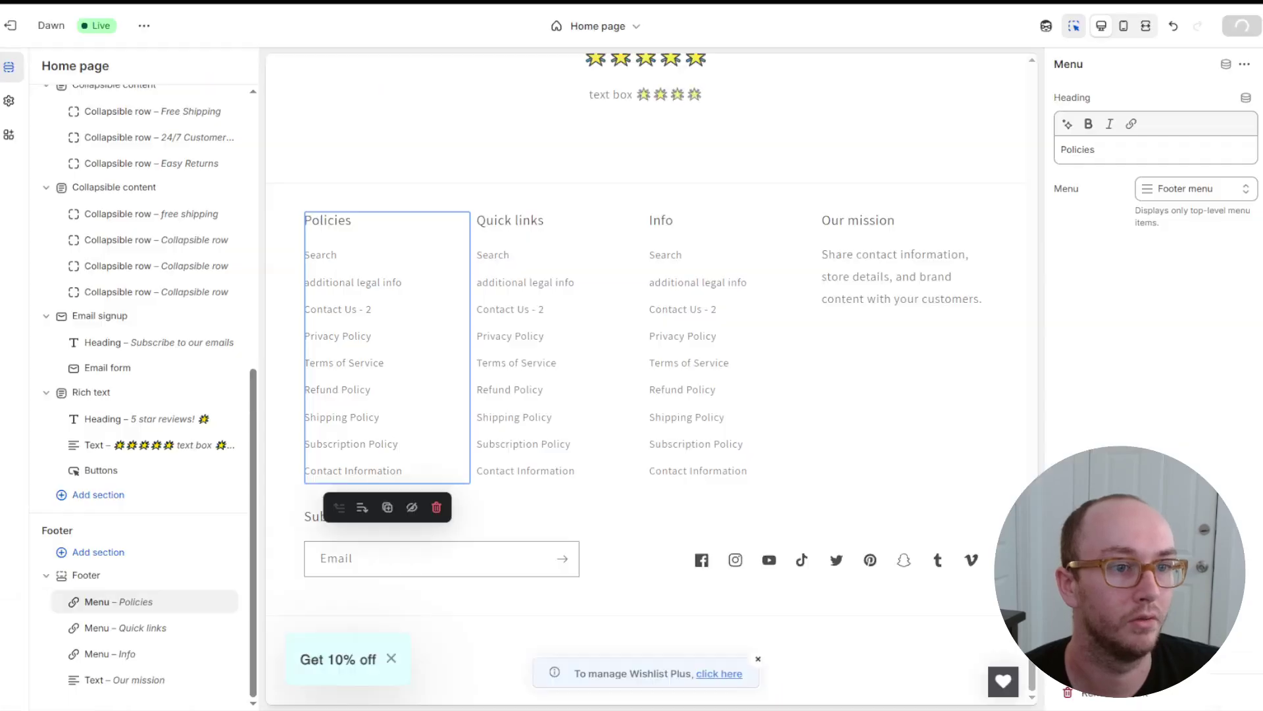
Leave the theme editor and open the online store's list of pages in the store admin
{"action": "scroll", "coordinate": [325, 127], "scroll_direction": "up", "scroll_amount": 15}
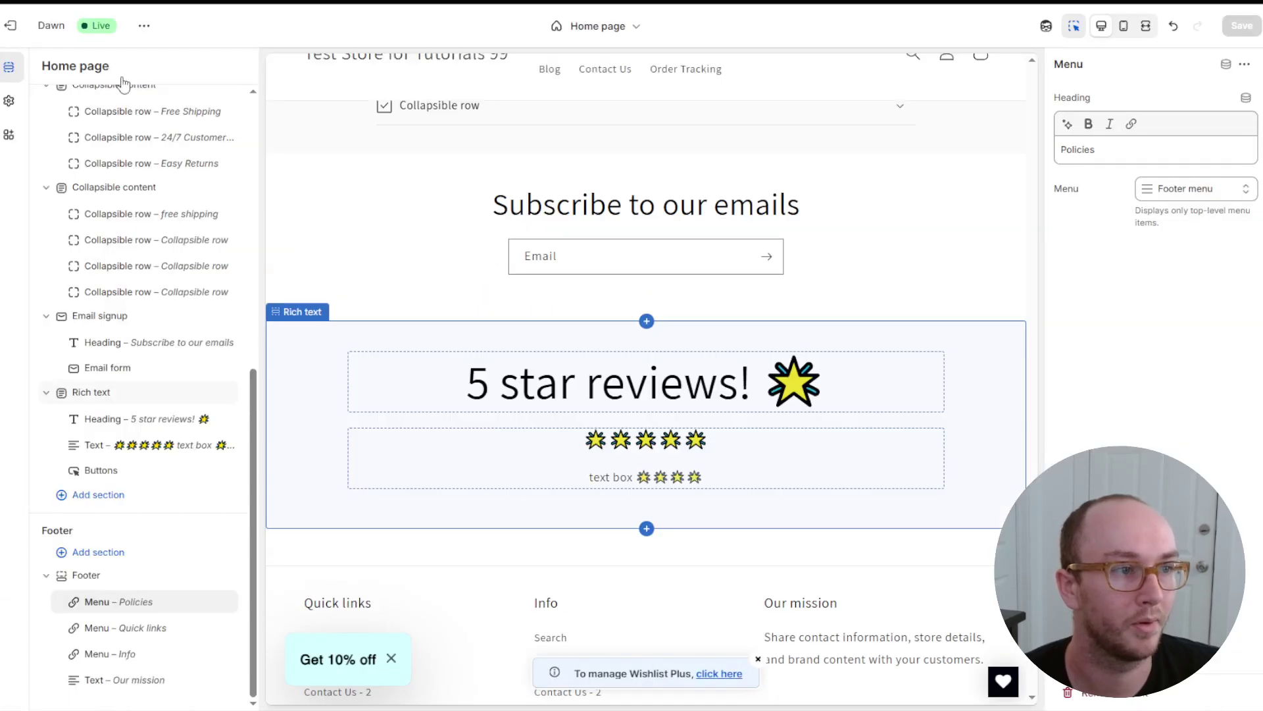
{"action": "left_click", "coordinate": [11, 25]}
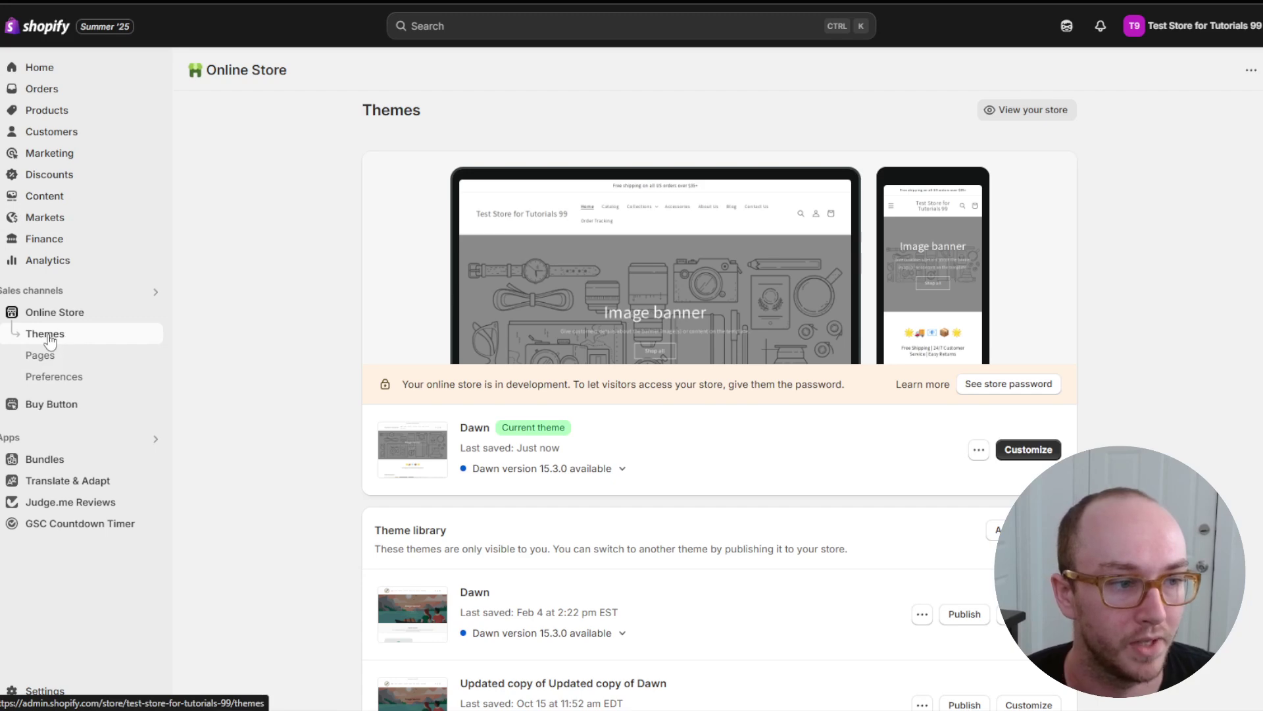
{"action": "left_click", "coordinate": [57, 207]}
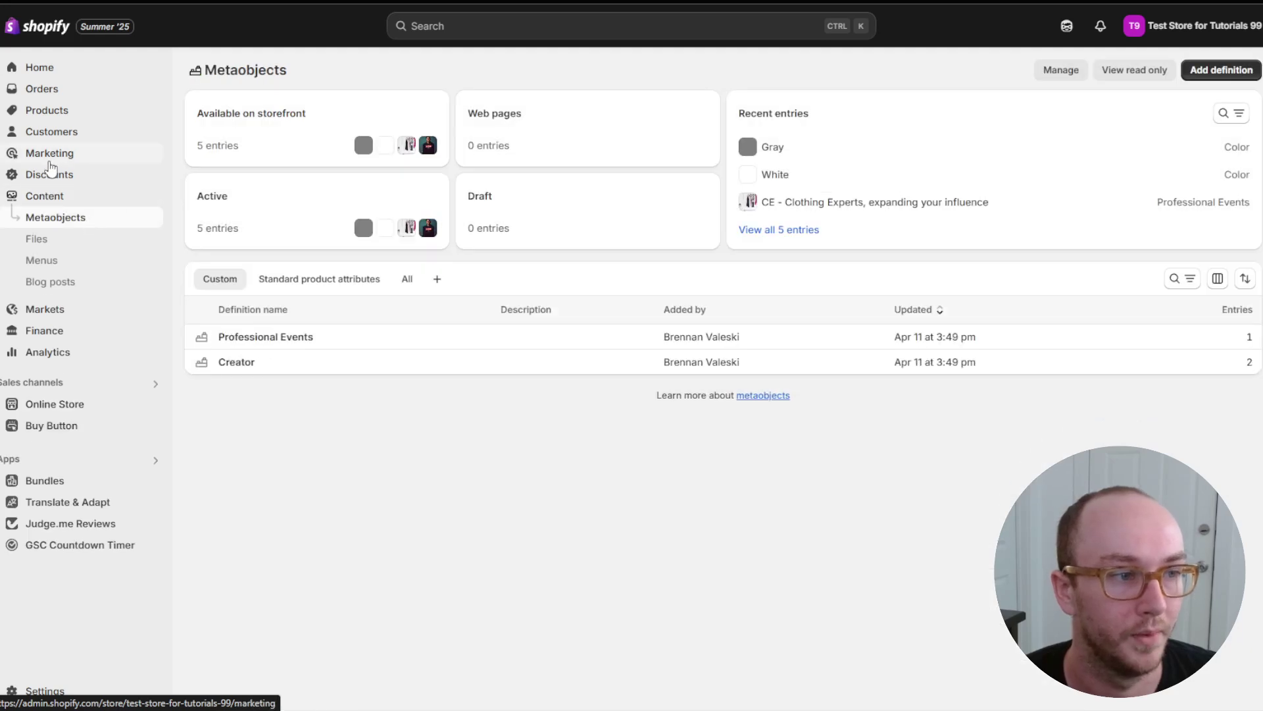
{"action": "left_click", "coordinate": [43, 403]}
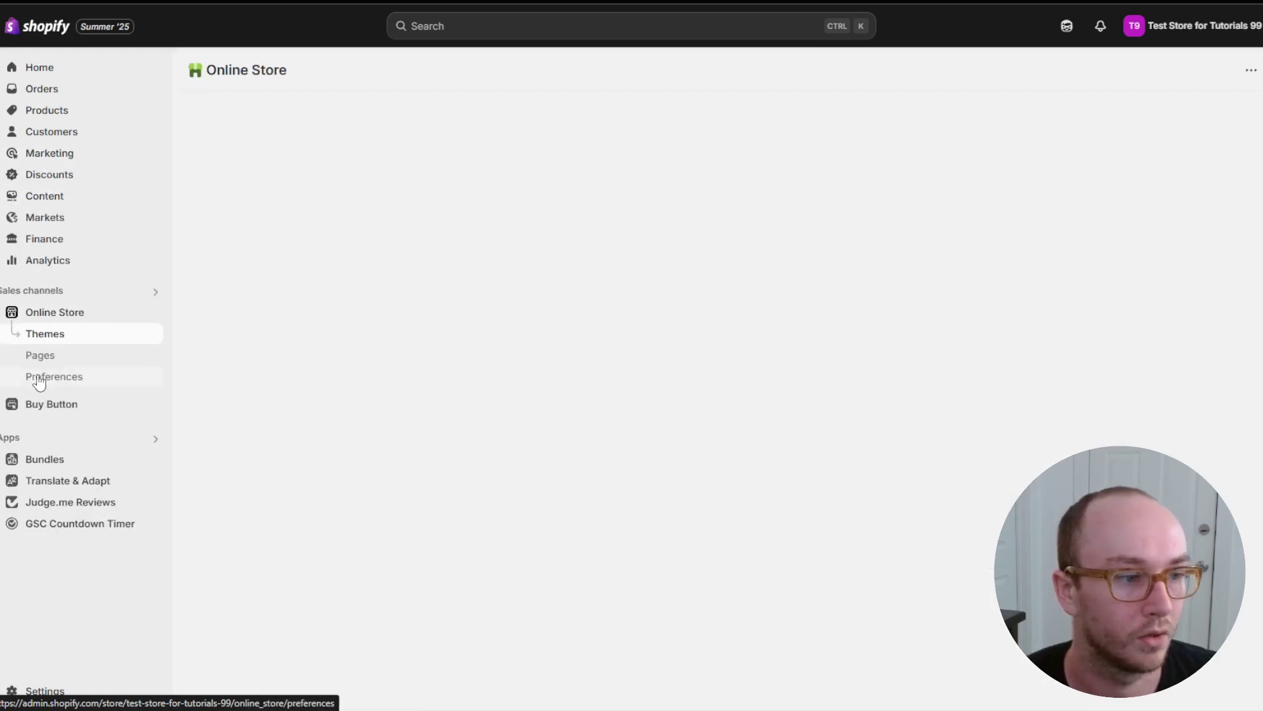
{"action": "left_click", "coordinate": [38, 358]}
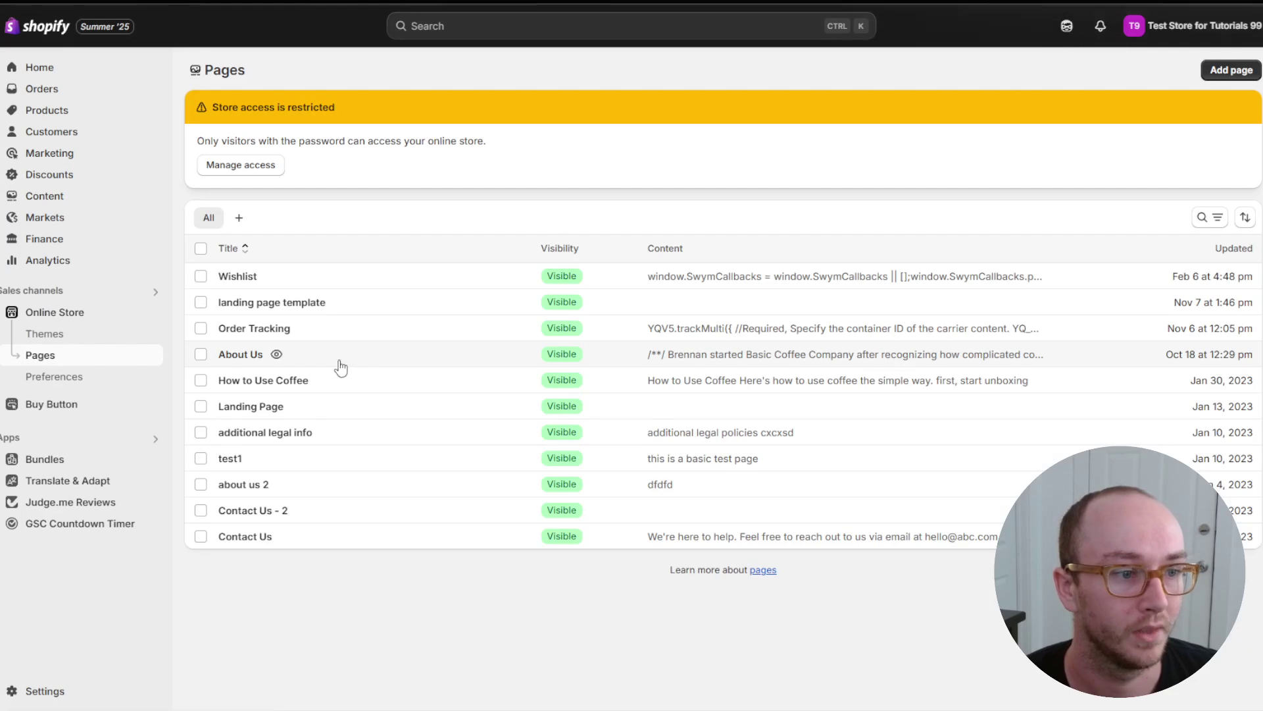
Create and save a visible page titled "Legal Jargon" with the placeholder content "bvjhfgbbgjkbghjbdkjdbgdj"
{"action": "left_click", "coordinate": [1231, 70]}
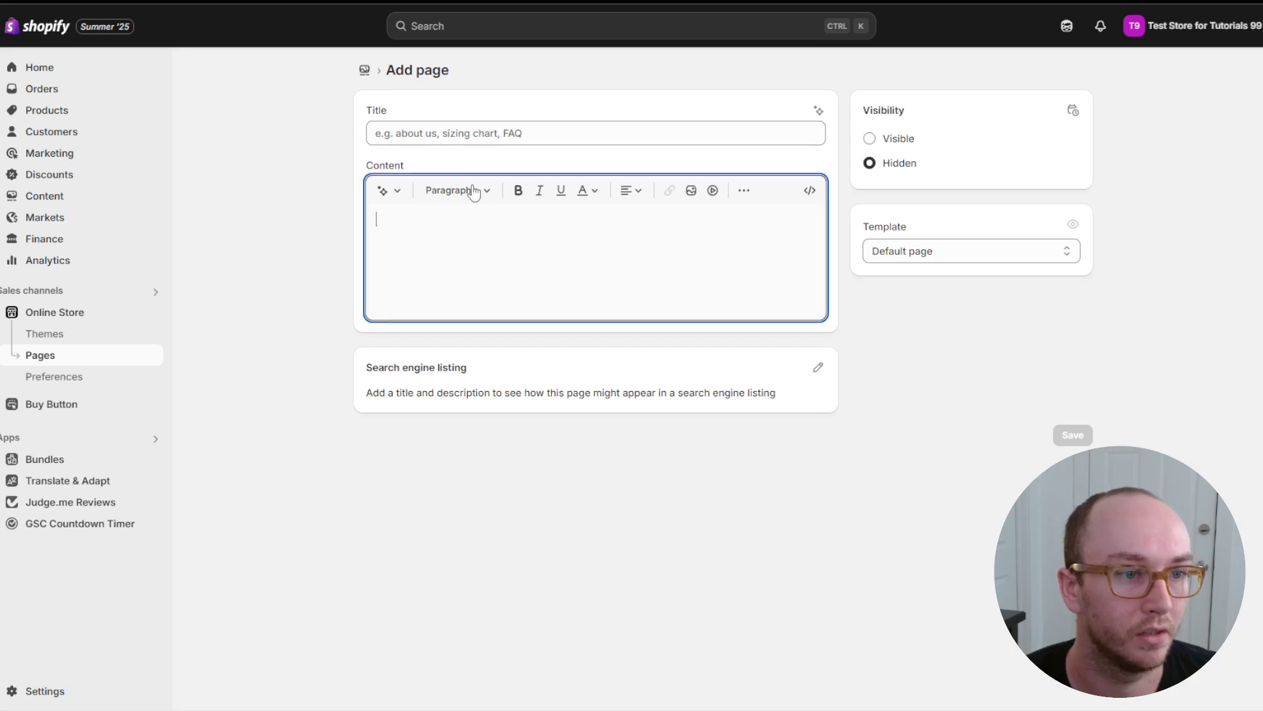
{"action": "left_click", "coordinate": [484, 133]}
{"action": "type", "text": "Legal Jargon"}
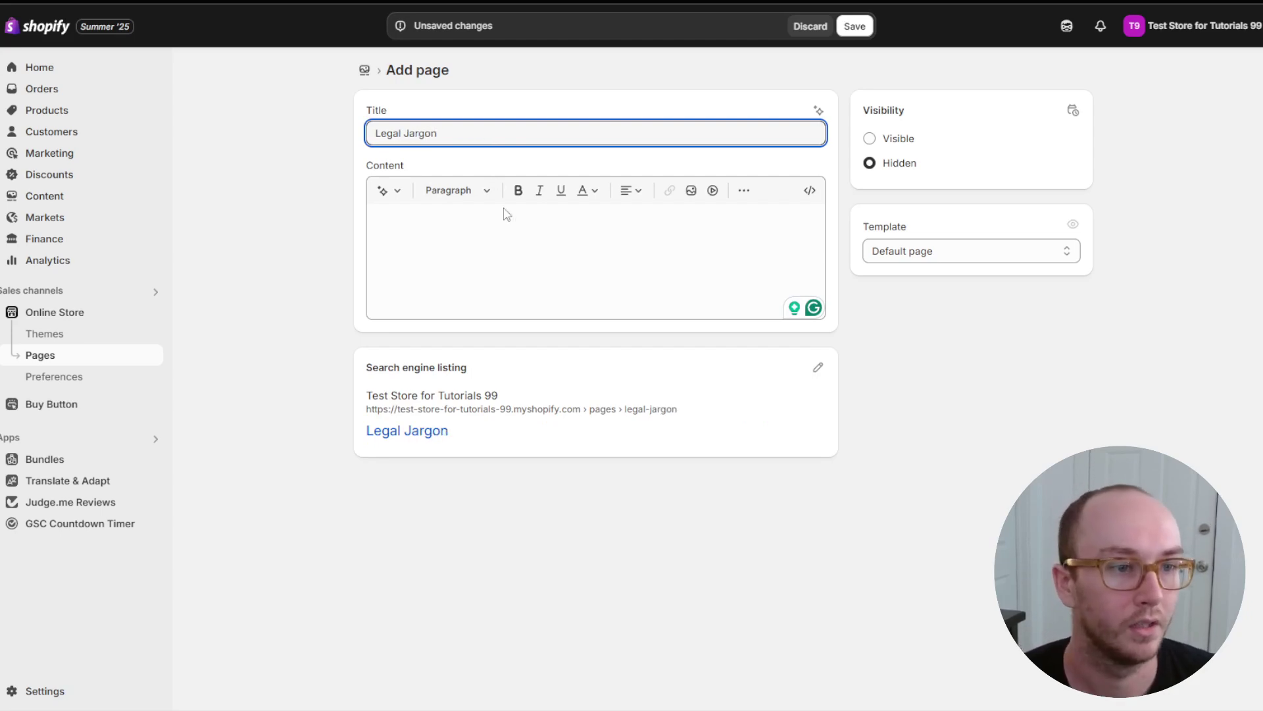
{"action": "left_click", "coordinate": [516, 271]}
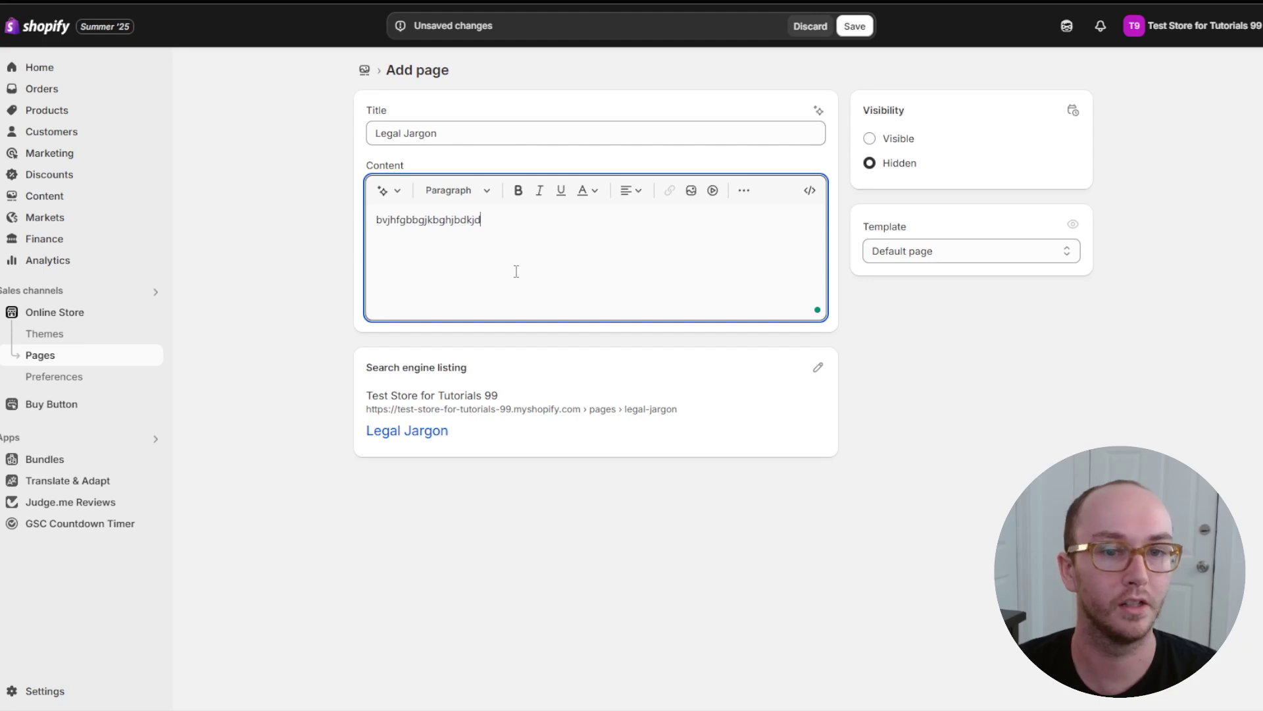
{"action": "left_click", "coordinate": [913, 140]}
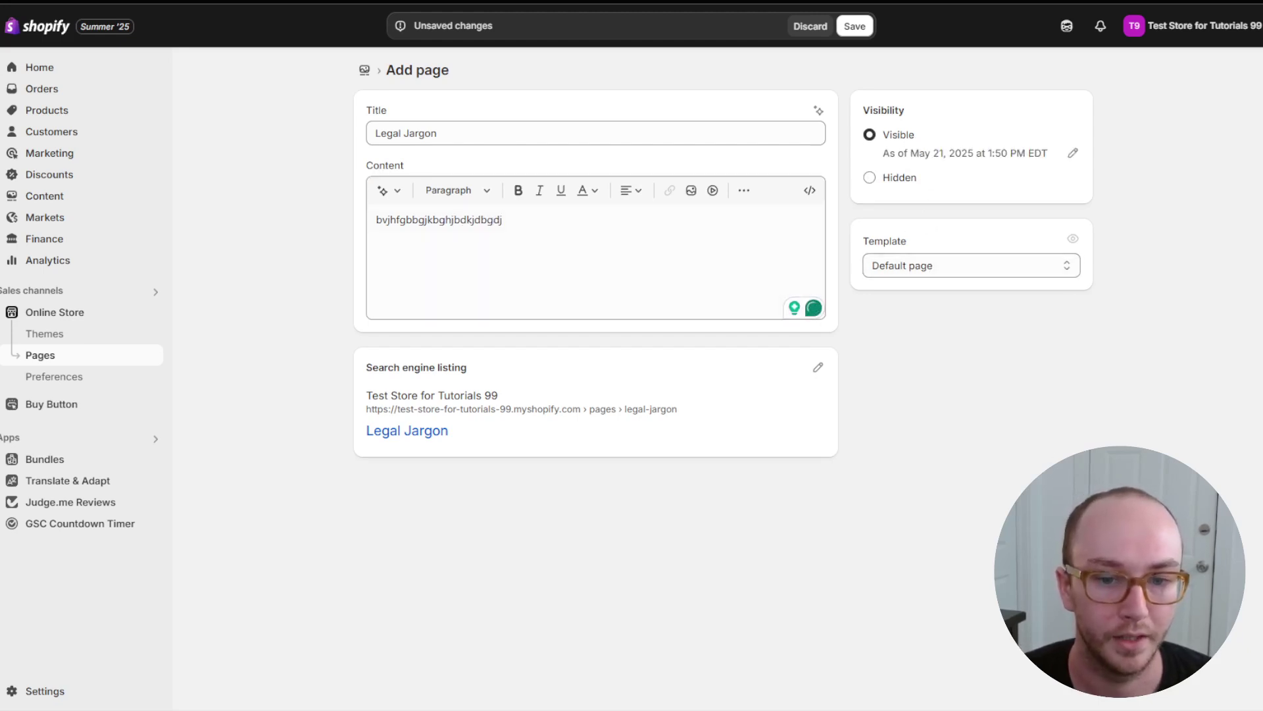
{"action": "key", "text": "ctrl+s"}
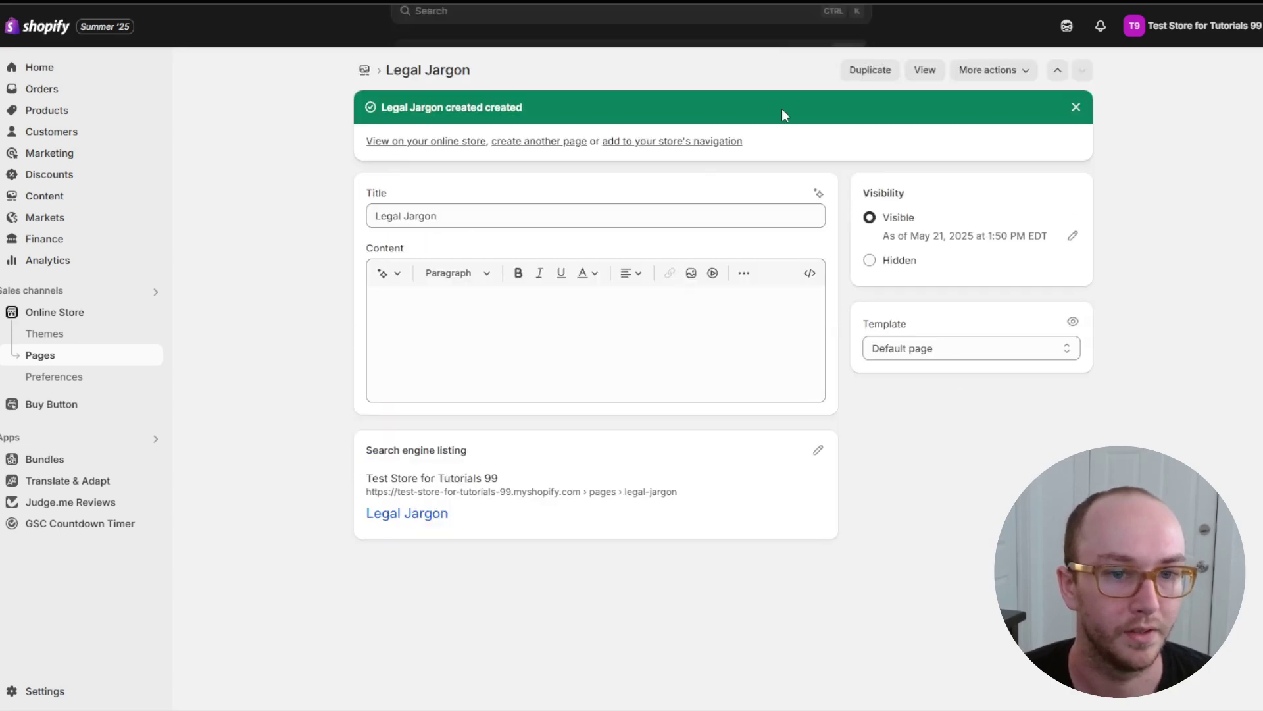
Add a Footer menu item linked to the Legal Jargon page and save the menu
{"action": "left_click", "coordinate": [648, 142]}
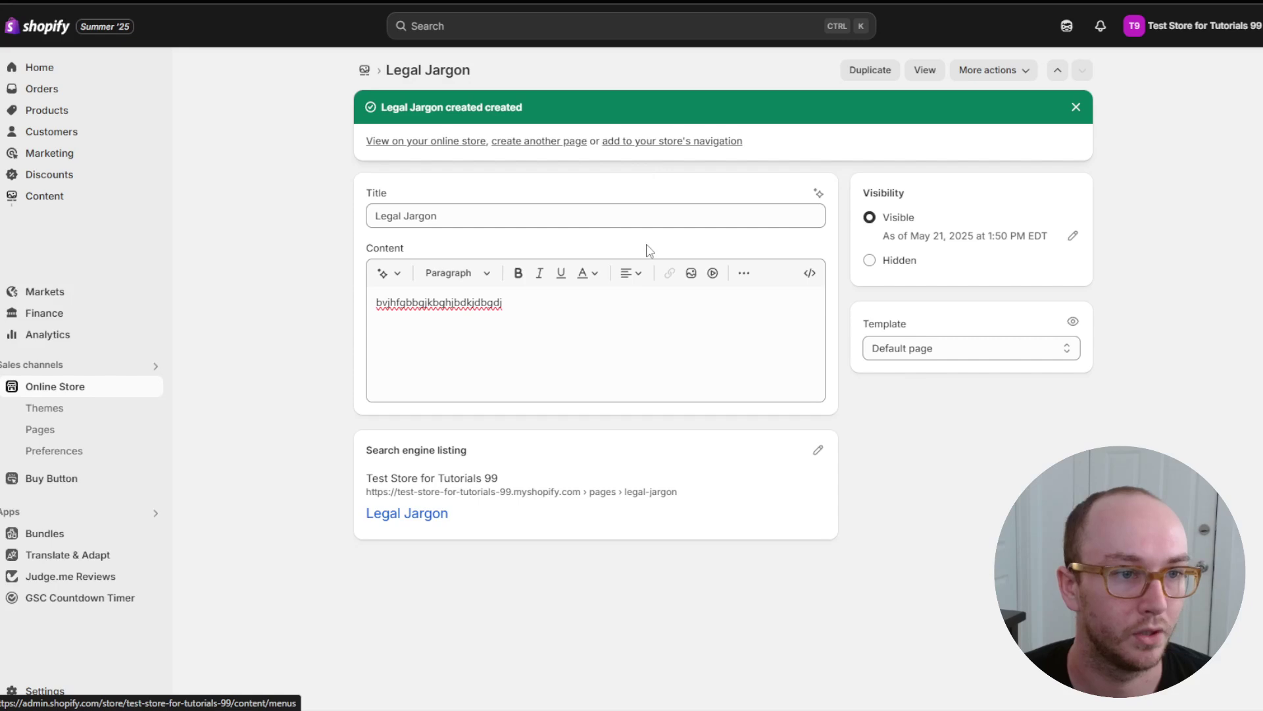
{"action": "left_click", "coordinate": [498, 177]}
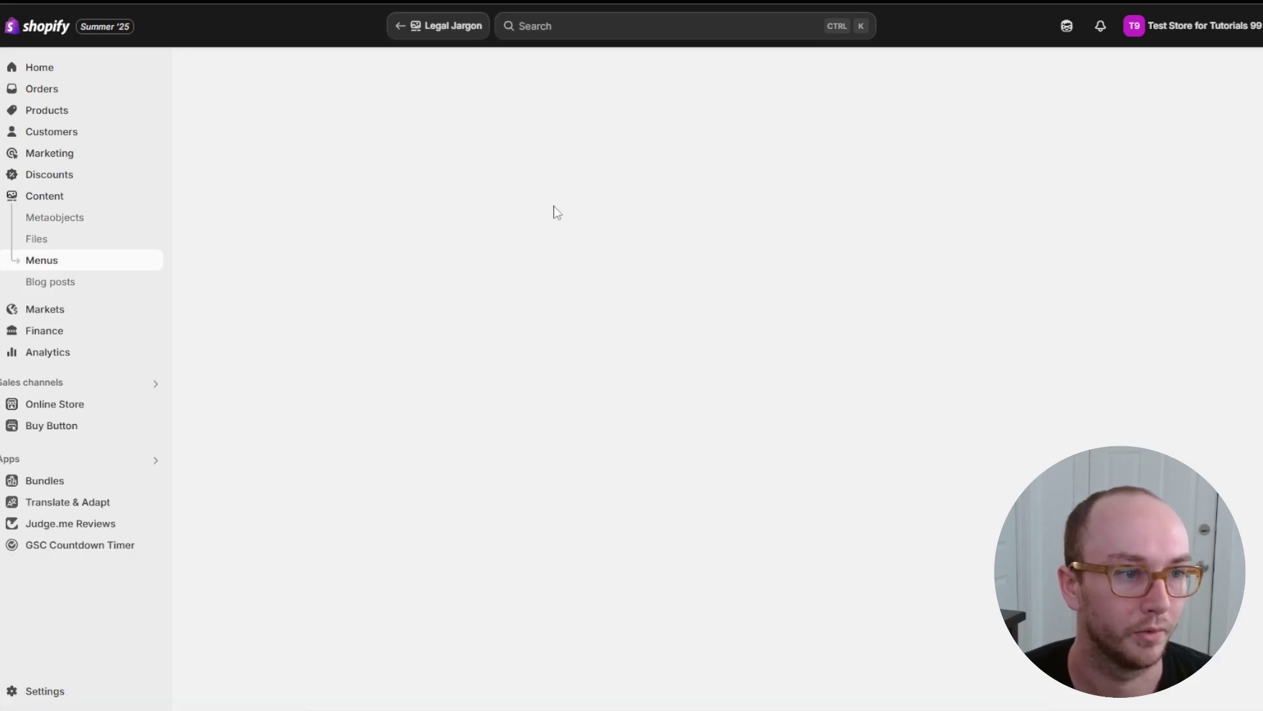
{"action": "left_click", "coordinate": [569, 595]}
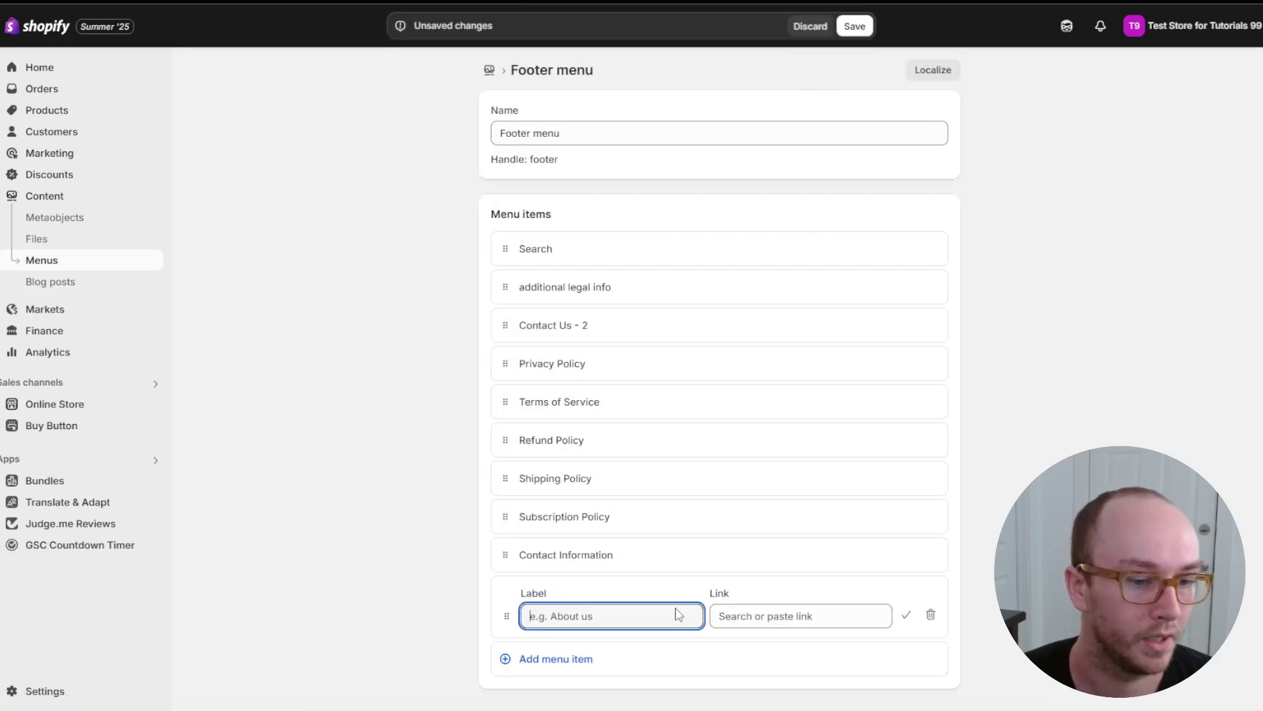
{"action": "left_click", "coordinate": [731, 615]}
{"action": "left_click", "coordinate": [810, 384]}
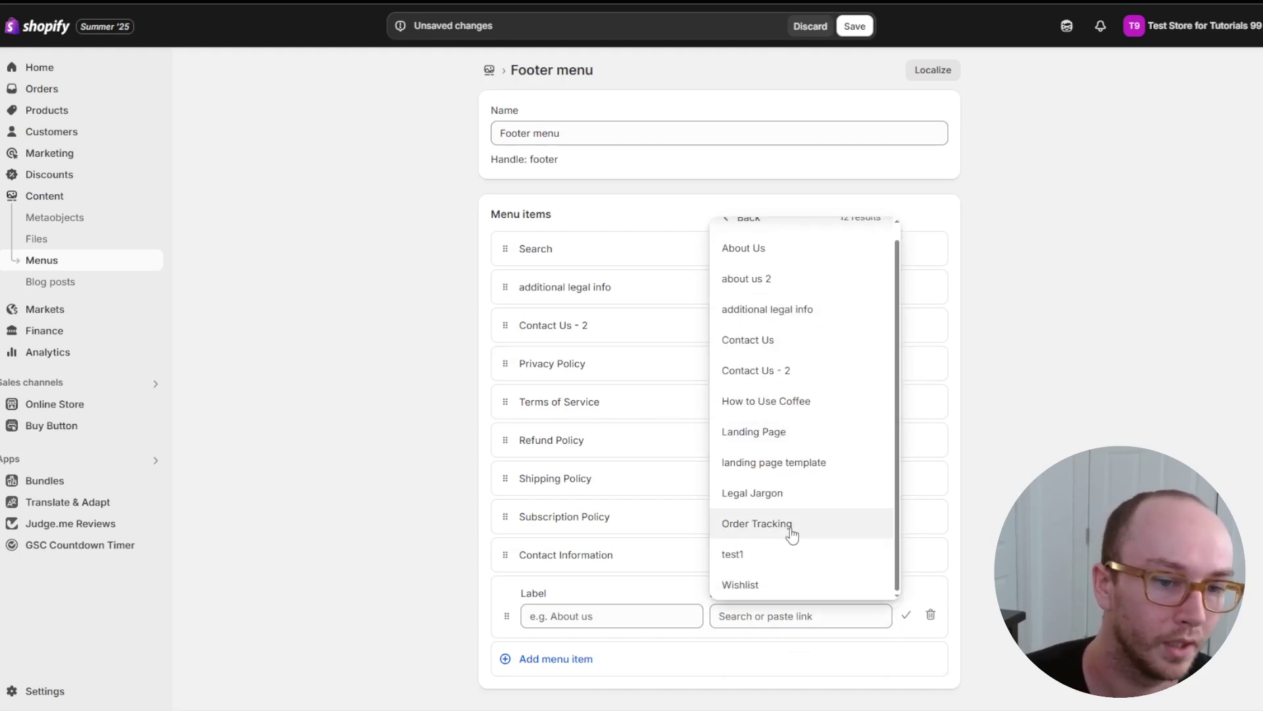
{"action": "left_click", "coordinate": [782, 511]}
{"action": "scroll", "coordinate": [977, 622], "scroll_direction": "down", "scroll_amount": 1}
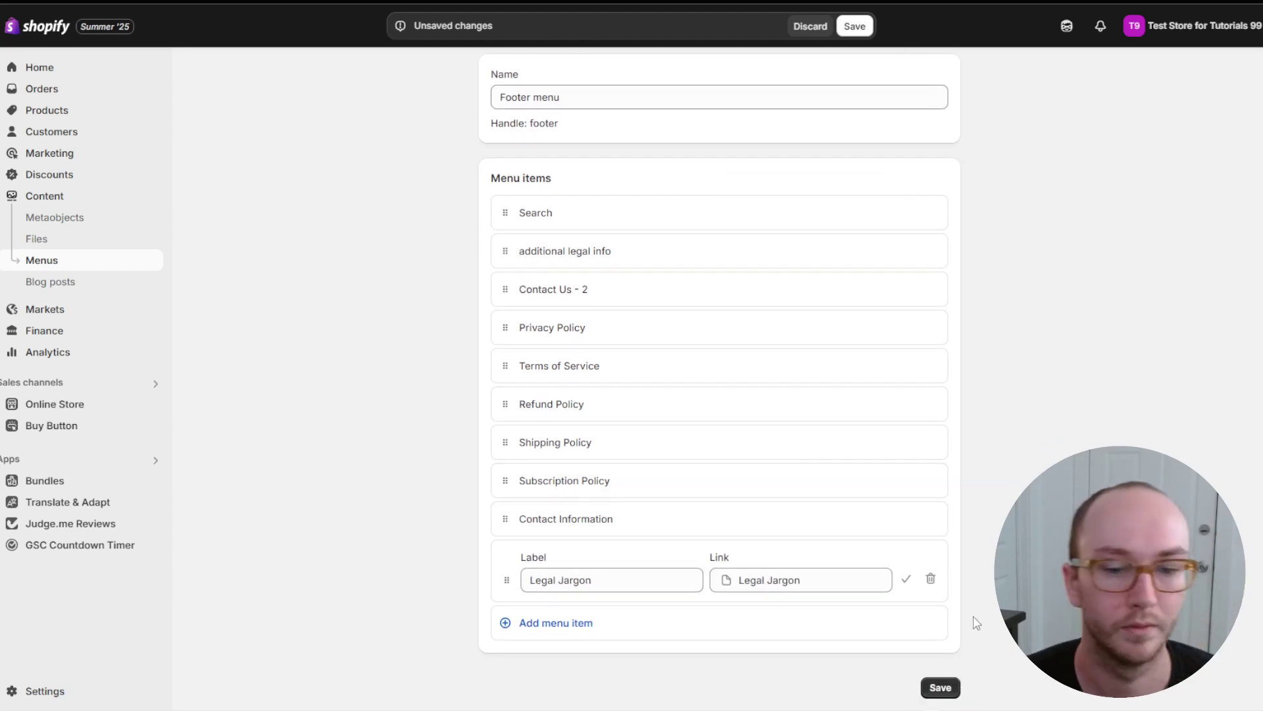
{"action": "left_click", "coordinate": [953, 686]}
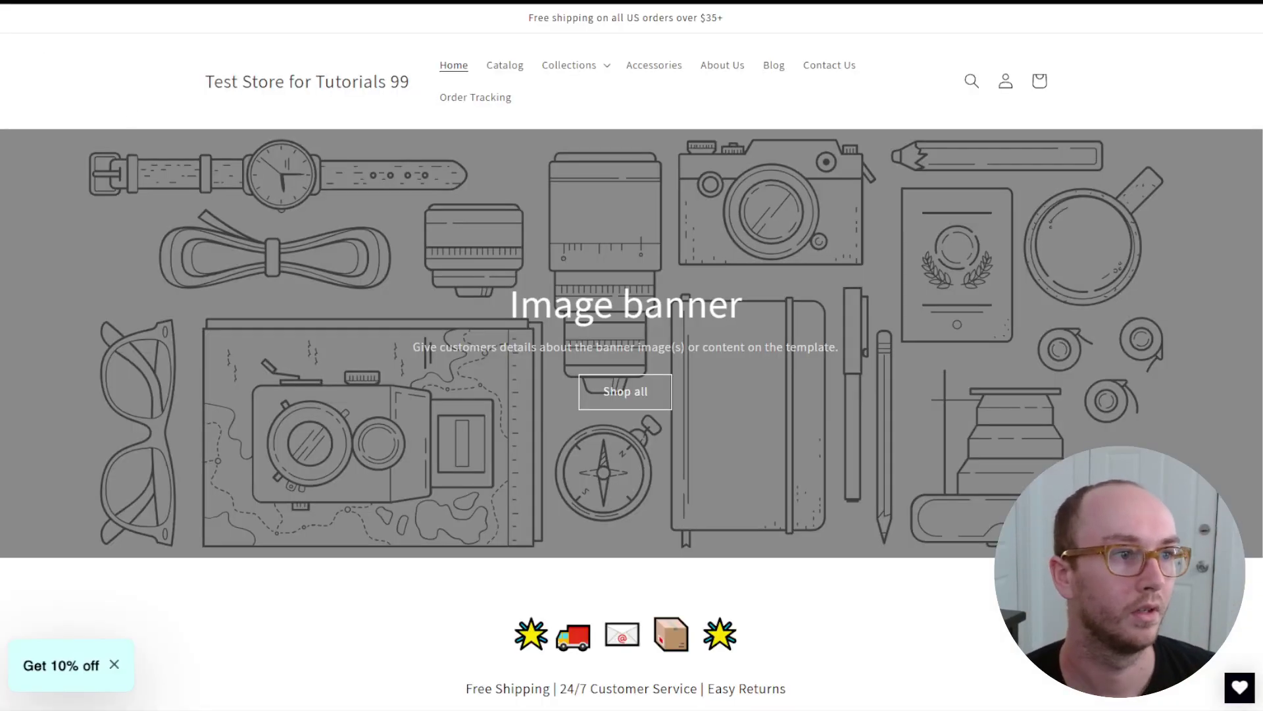
Check the storefront footer for the Legal Jargon link, open it and examine the page's content
{"action": "scroll", "coordinate": [154, 271], "scroll_direction": "down", "scroll_amount": 15}
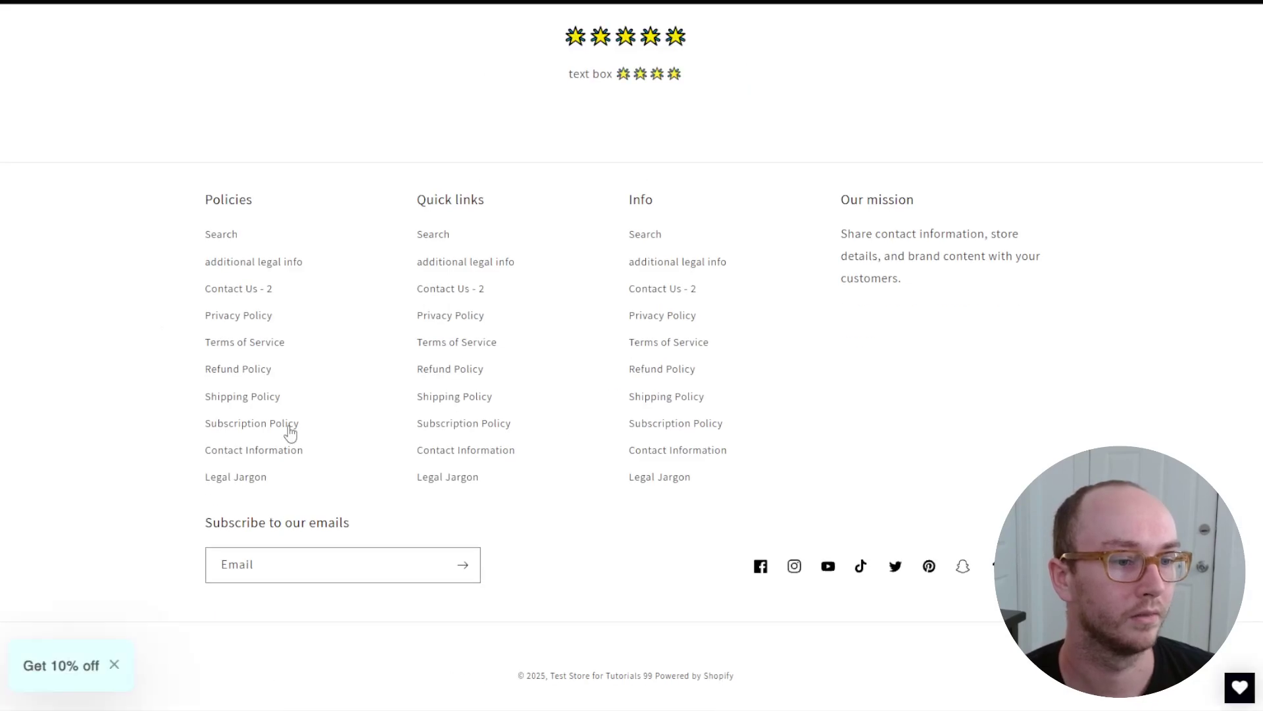
{"action": "left_click", "coordinate": [249, 487]}
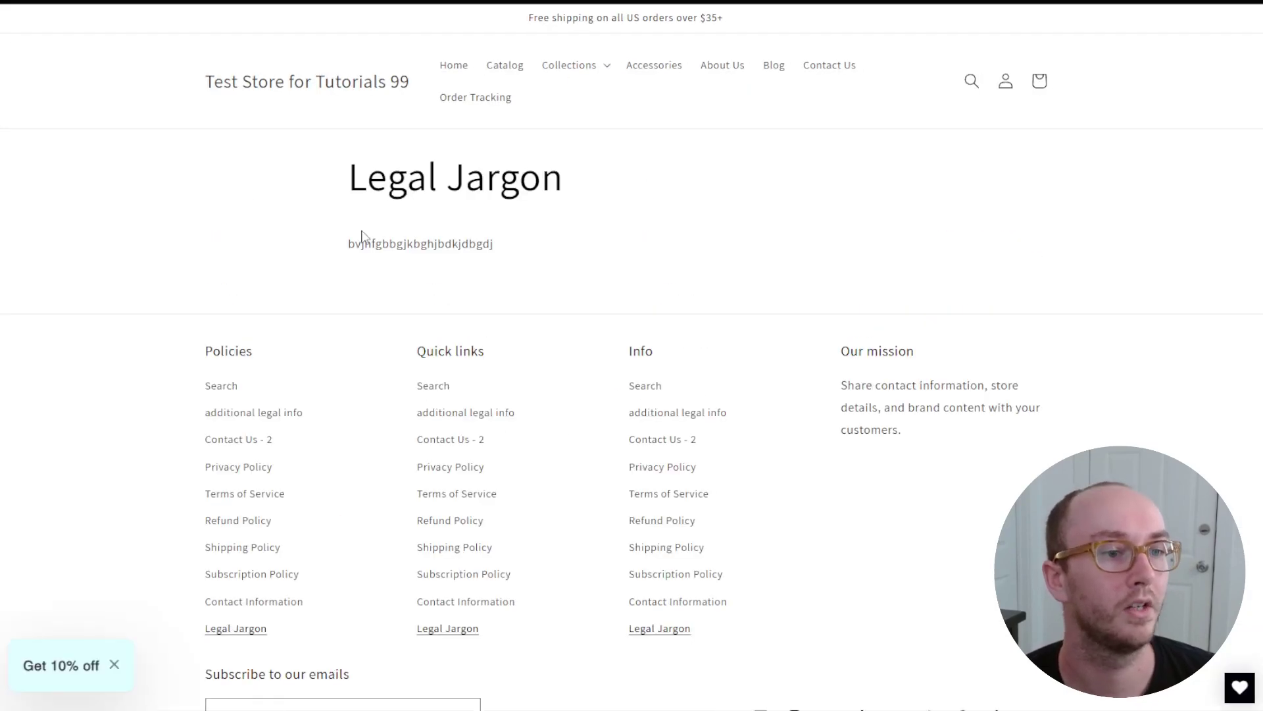
{"action": "left_click_drag", "start_coordinate": [340, 230], "coordinate": [541, 290]}
{"action": "left_click", "coordinate": [540, 291]}
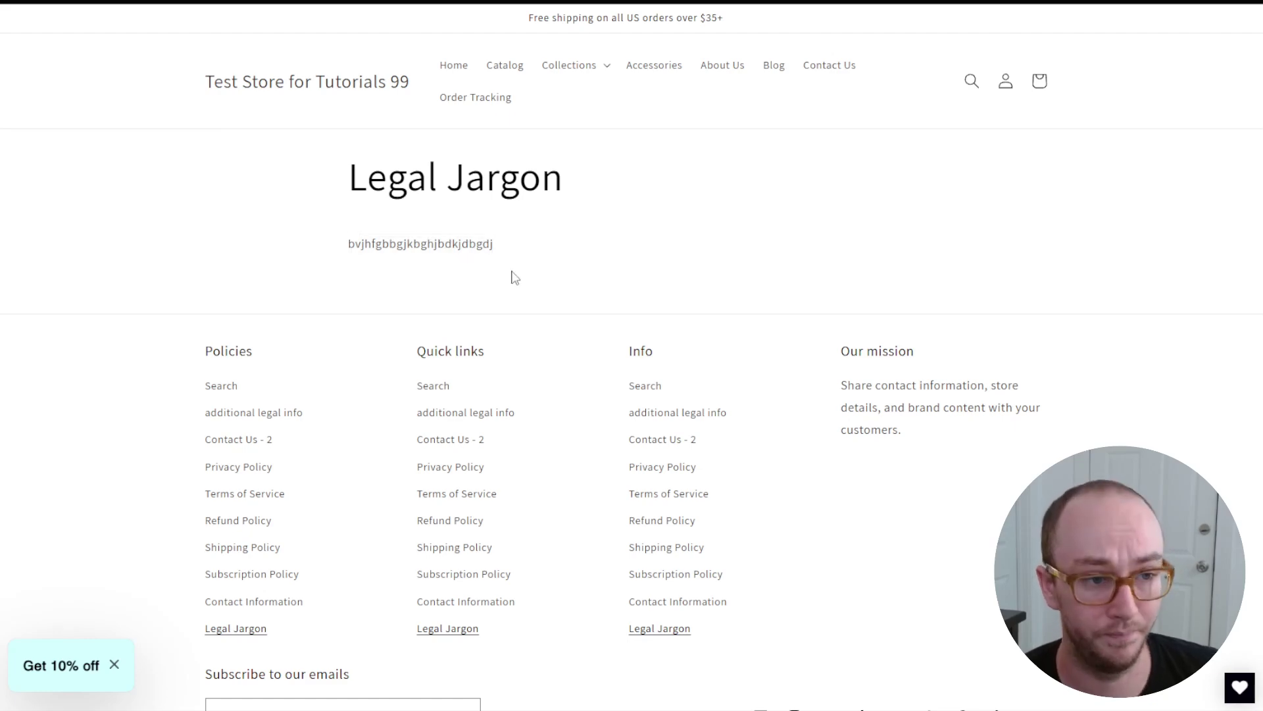
{"action": "mouse_move", "coordinate": [494, 254]}
{"action": "left_mouse_down"}
{"action": "mouse_move", "coordinate": [335, 248]}
{"action": "mouse_move", "coordinate": [498, 249]}
{"action": "left_mouse_up"}
{"action": "left_click", "coordinate": [336, 248]}
{"action": "left_click", "coordinate": [498, 251]}
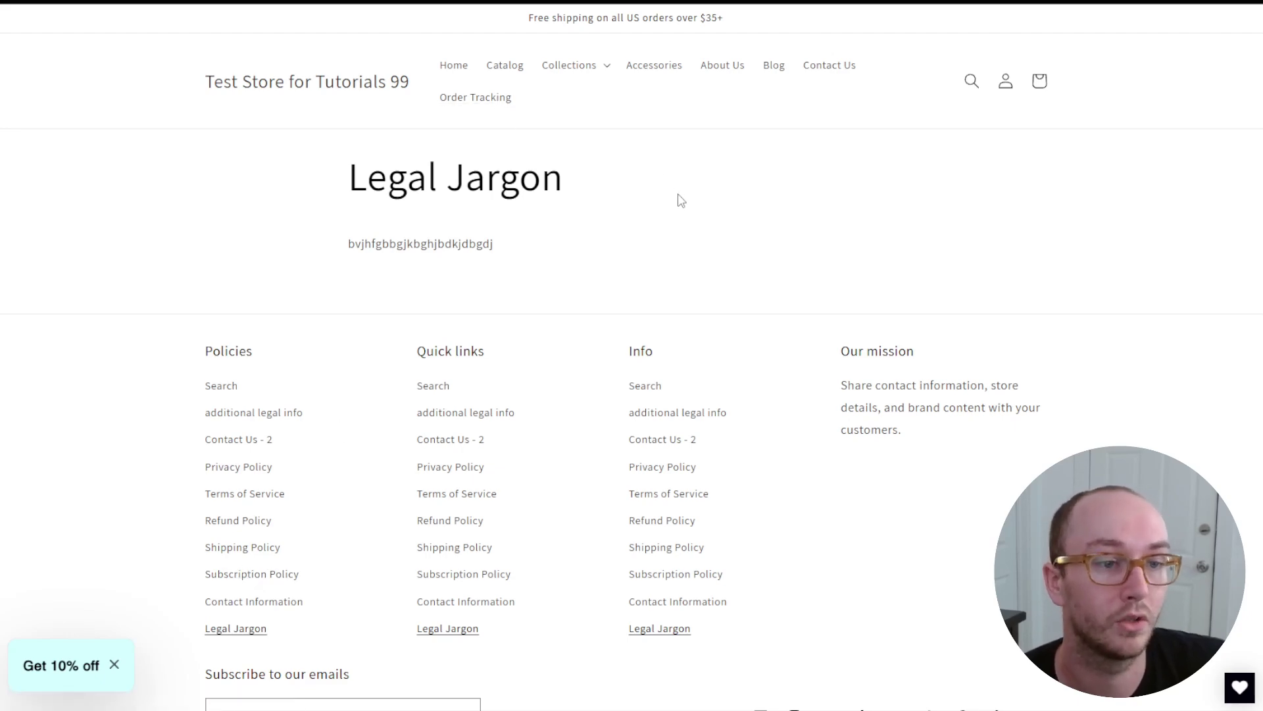
{"action": "scroll", "coordinate": [677, 191], "scroll_direction": "down", "scroll_amount": 2}
{"action": "scroll", "coordinate": [677, 189], "scroll_direction": "up", "scroll_amount": 2}
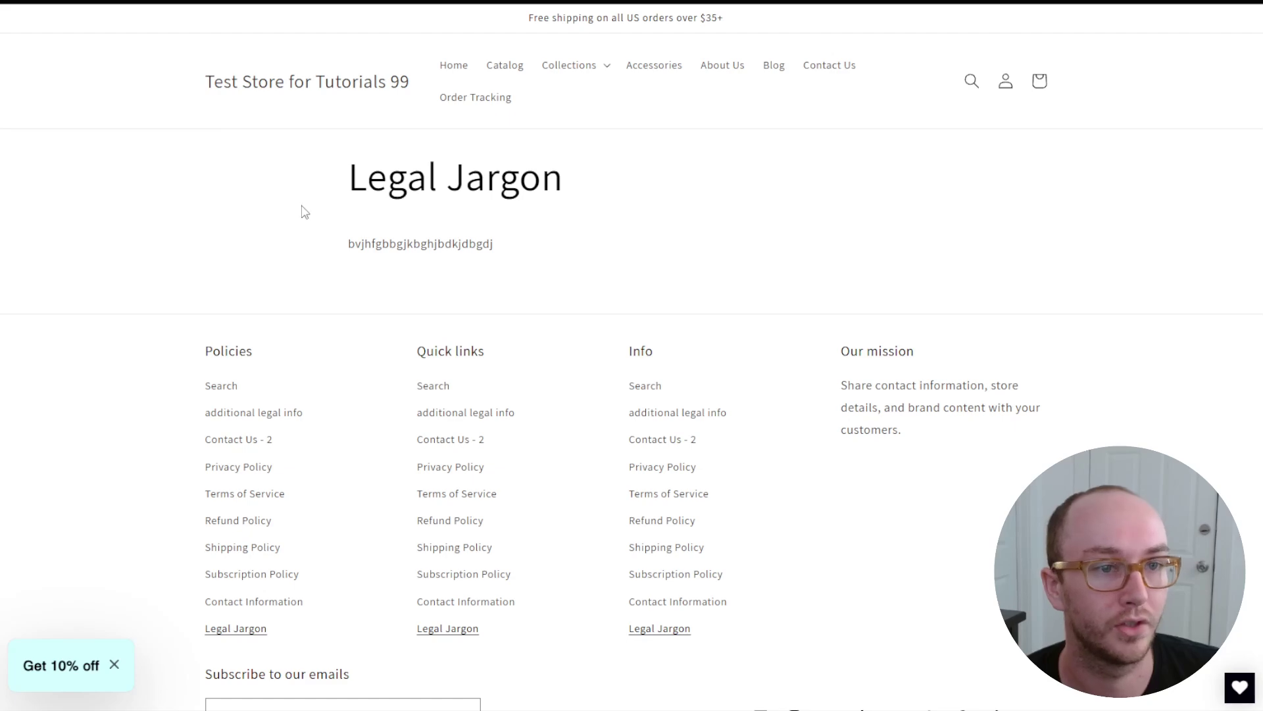